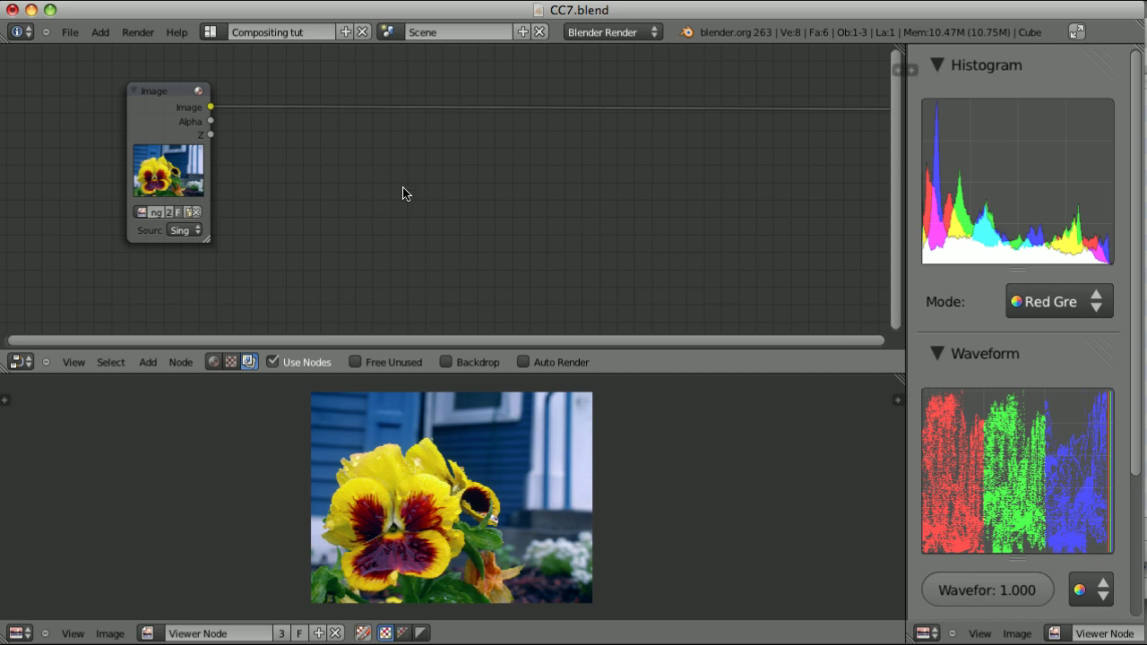
Insert a Hue Saturation Value node on the Image node's output link and lower its saturation to 0.648.
{"action": "key", "text": "shift+a"}
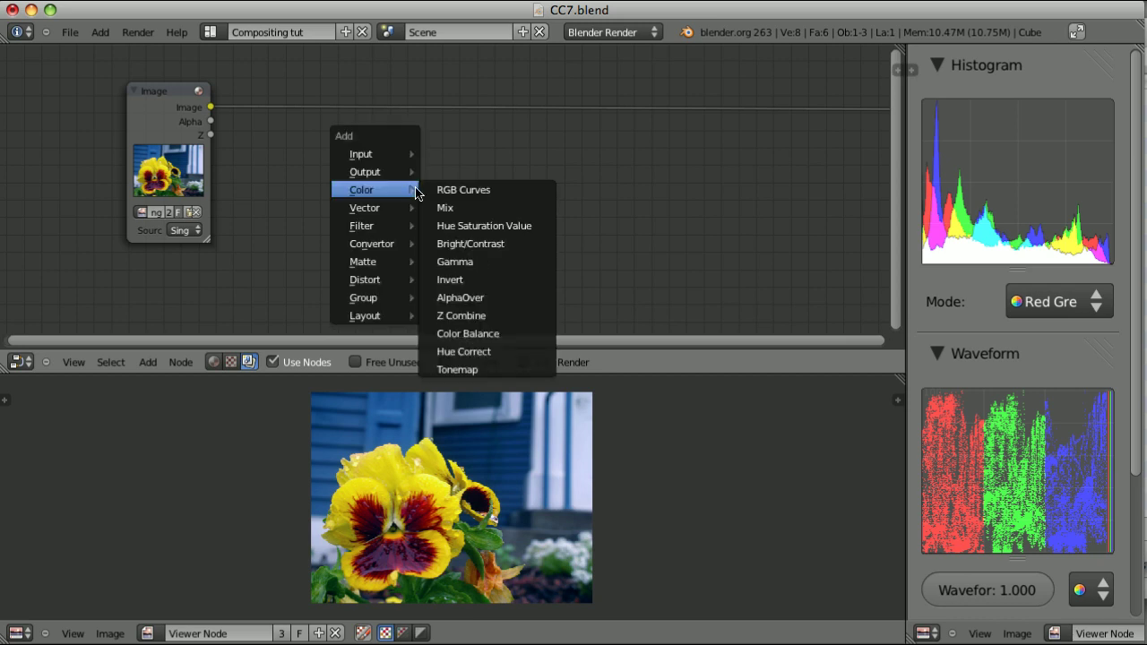
{"action": "left_click", "coordinate": [502, 225]}
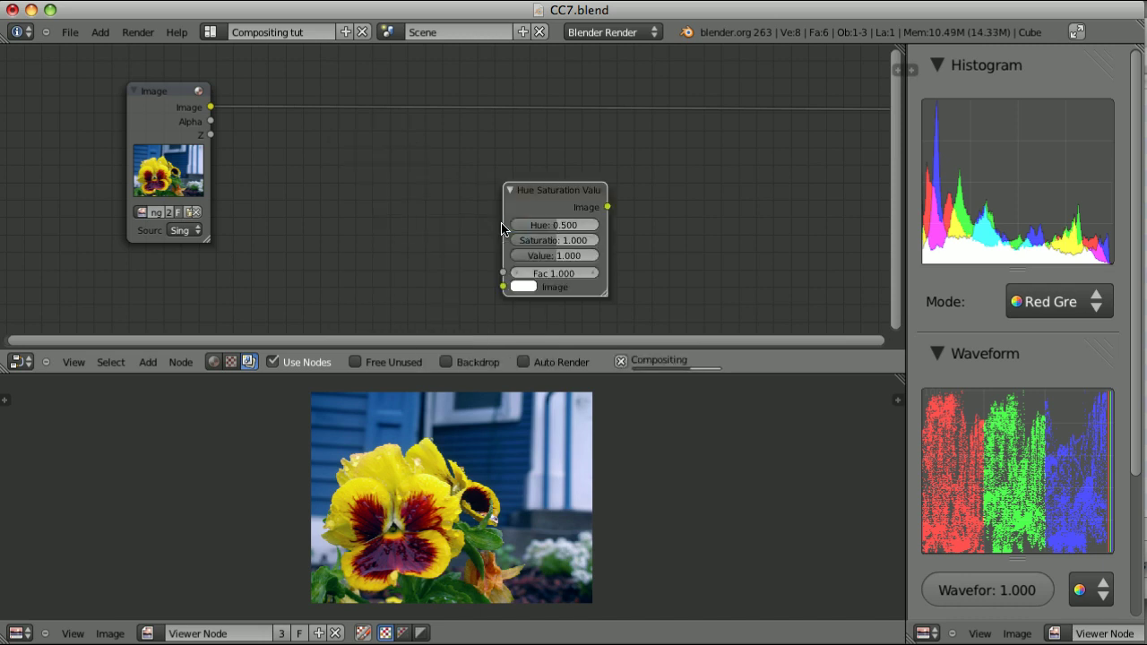
{"action": "left_click", "coordinate": [362, 109]}
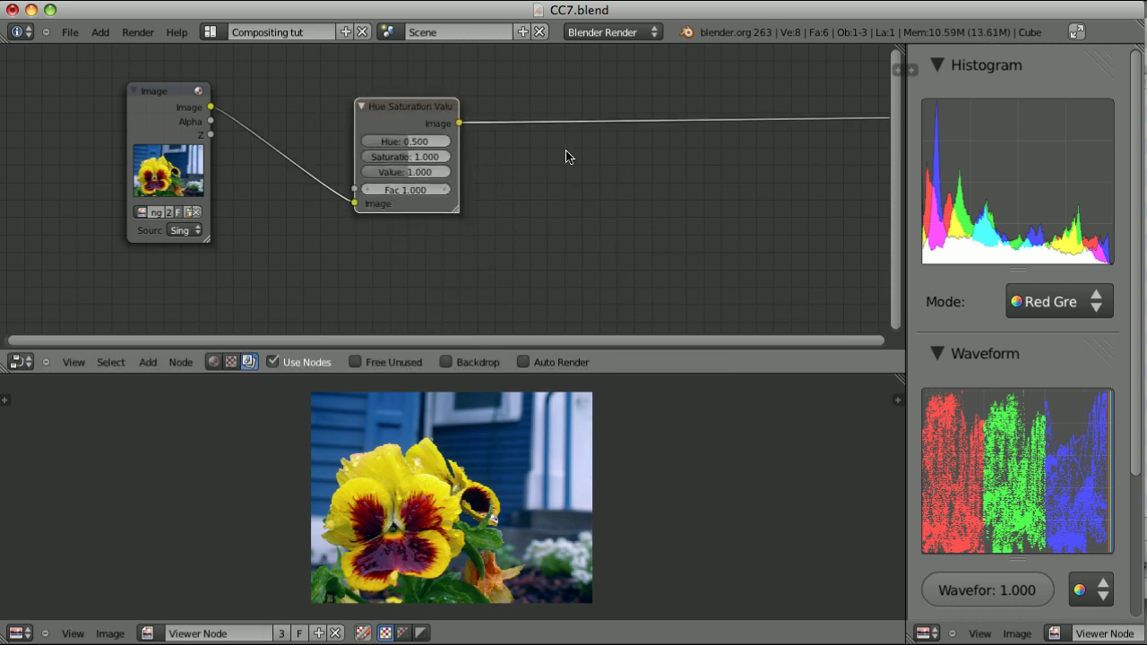
{"action": "left_click_drag", "start_coordinate": [413, 155], "coordinate": [392, 159]}
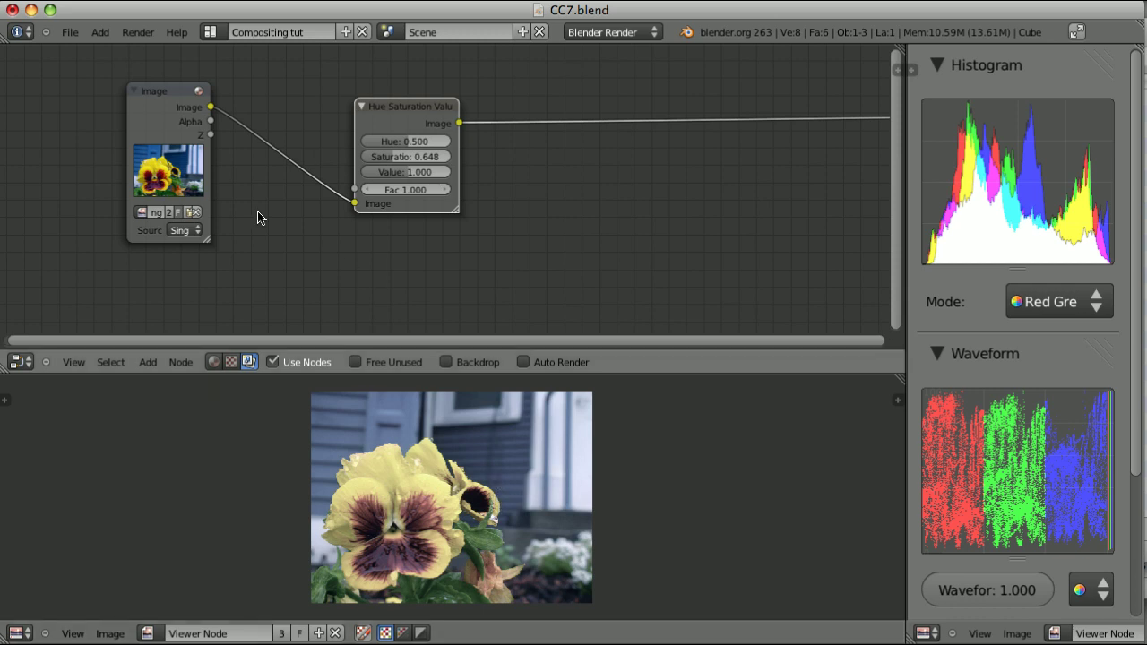
Compare the source image with the Hue Saturation Value output in the viewer, and set the node's saturation to 0.
{"action": "left_click", "coordinate": [167, 89], "text": "ctrl+shift"}
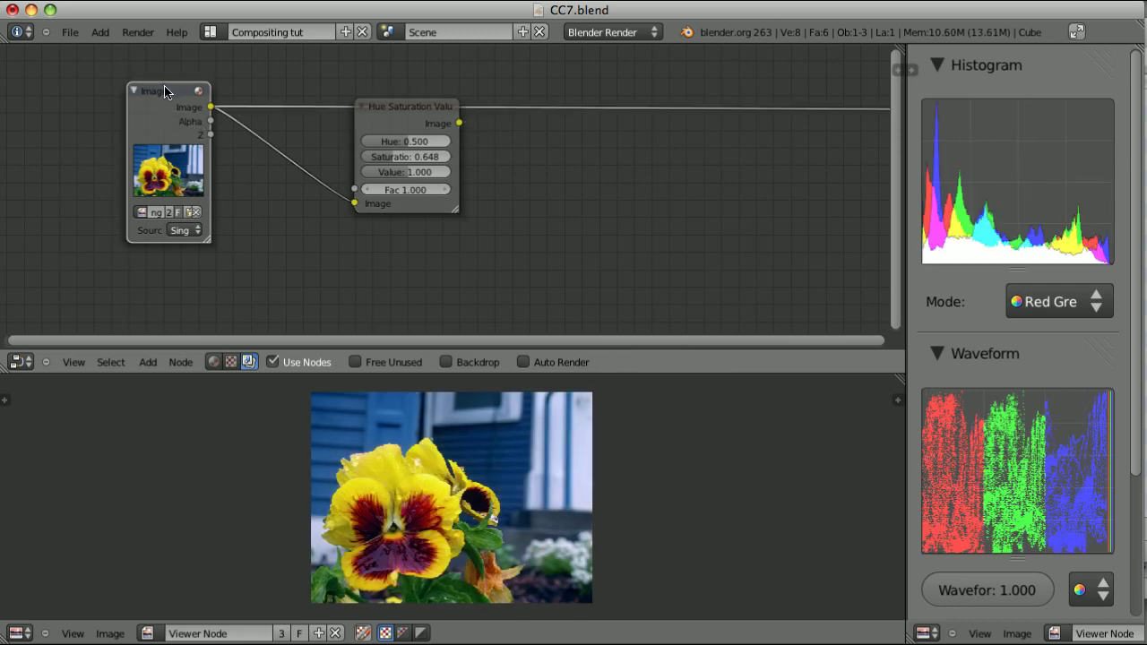
{"action": "left_click", "coordinate": [412, 122], "text": "ctrl+shift"}
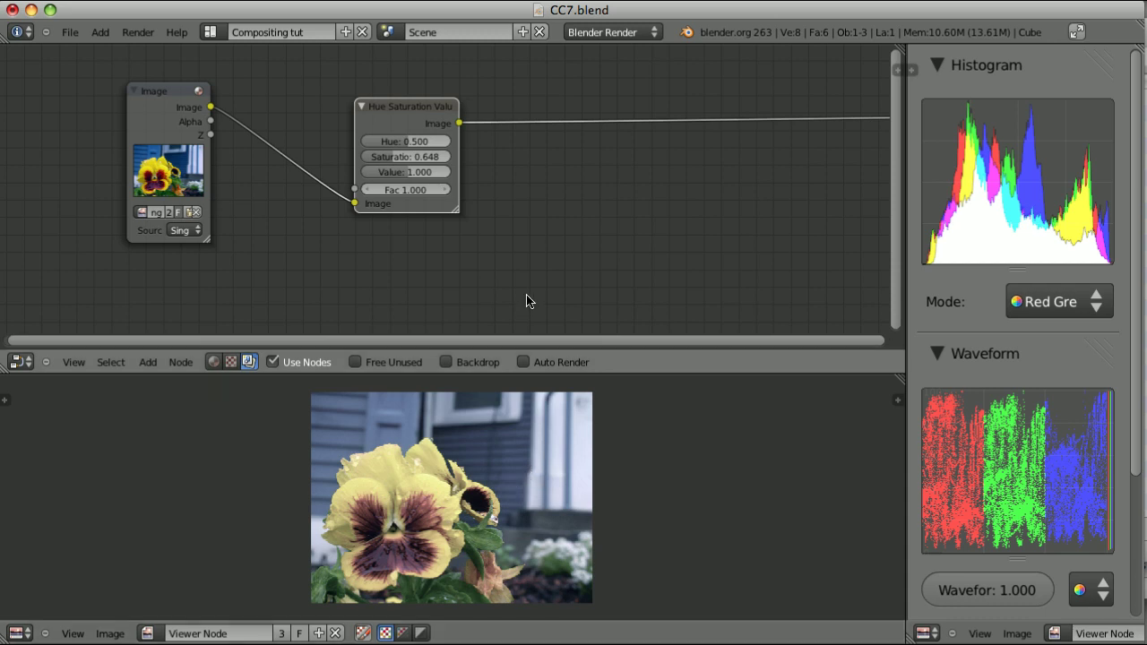
{"action": "key", "text": "BackSpace"}
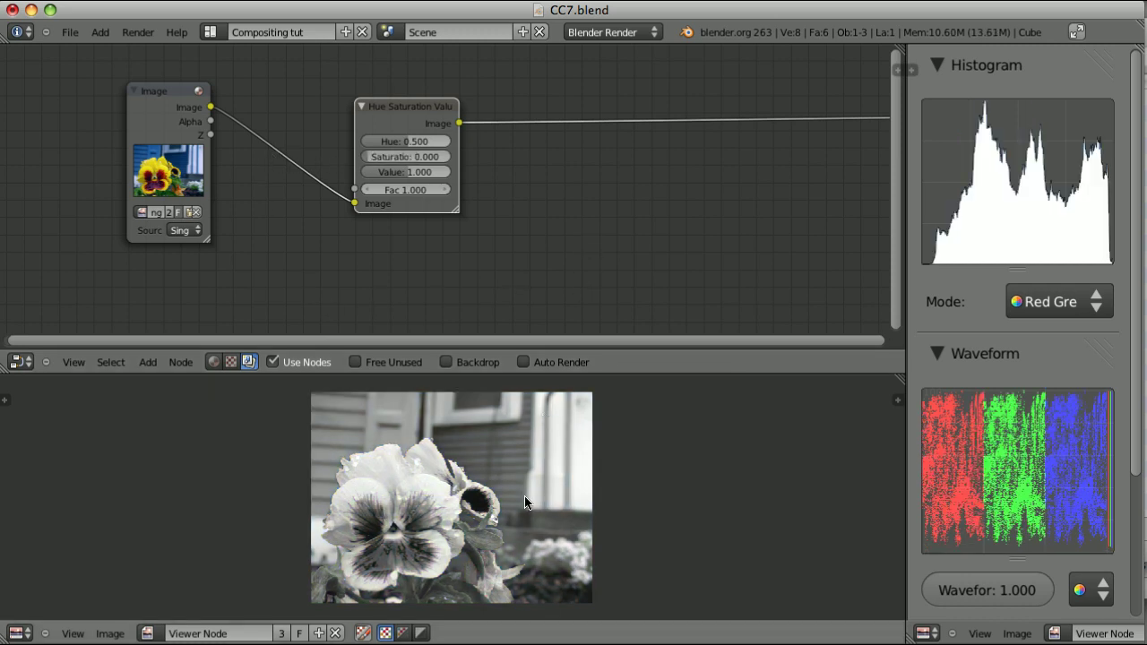
Move the Hue Saturation Value node upward and place a new RGB to BW converter node below it.
{"action": "left_click_drag", "start_coordinate": [428, 111], "coordinate": [439, 96]}
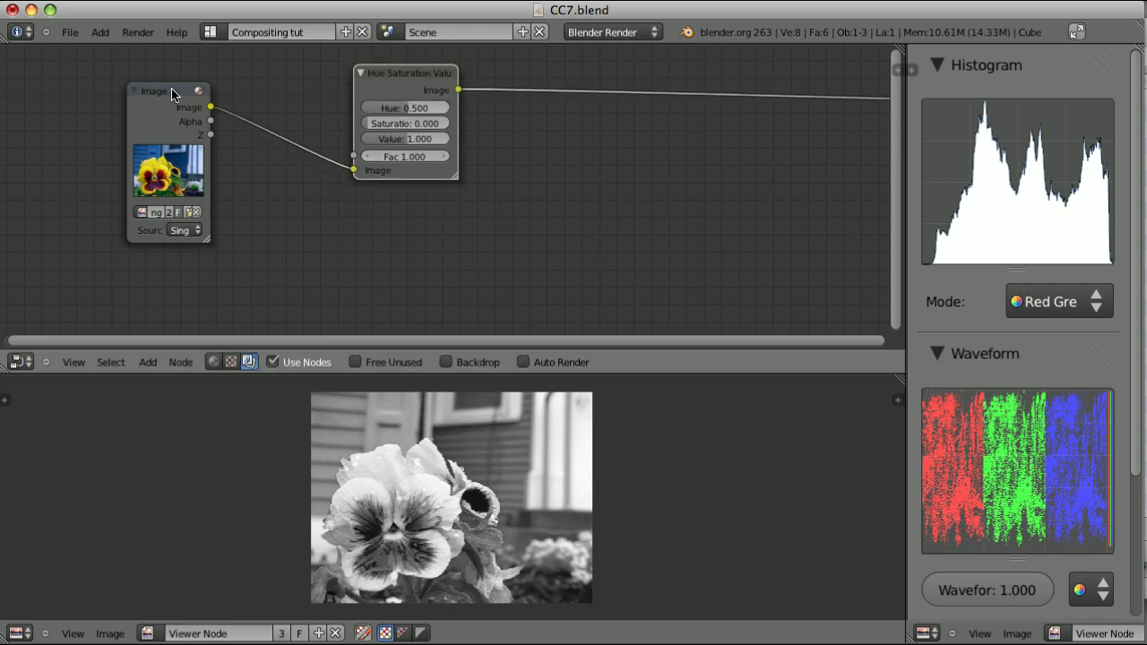
{"action": "key", "text": "shift+a"}
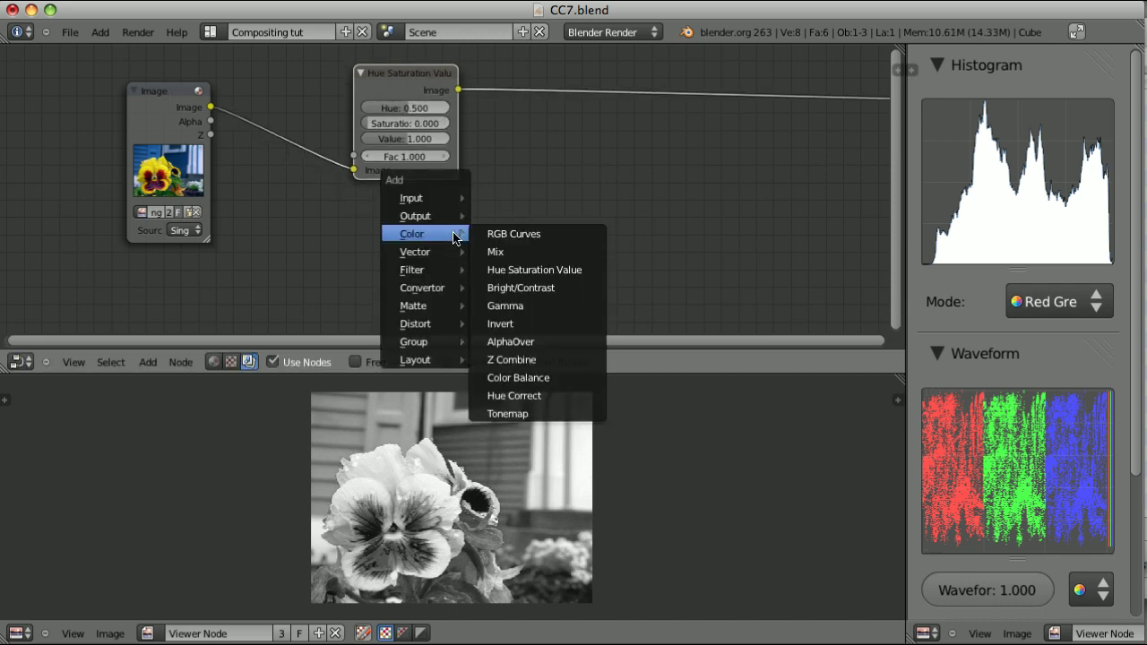
{"action": "mouse_move", "coordinate": [444, 289]}
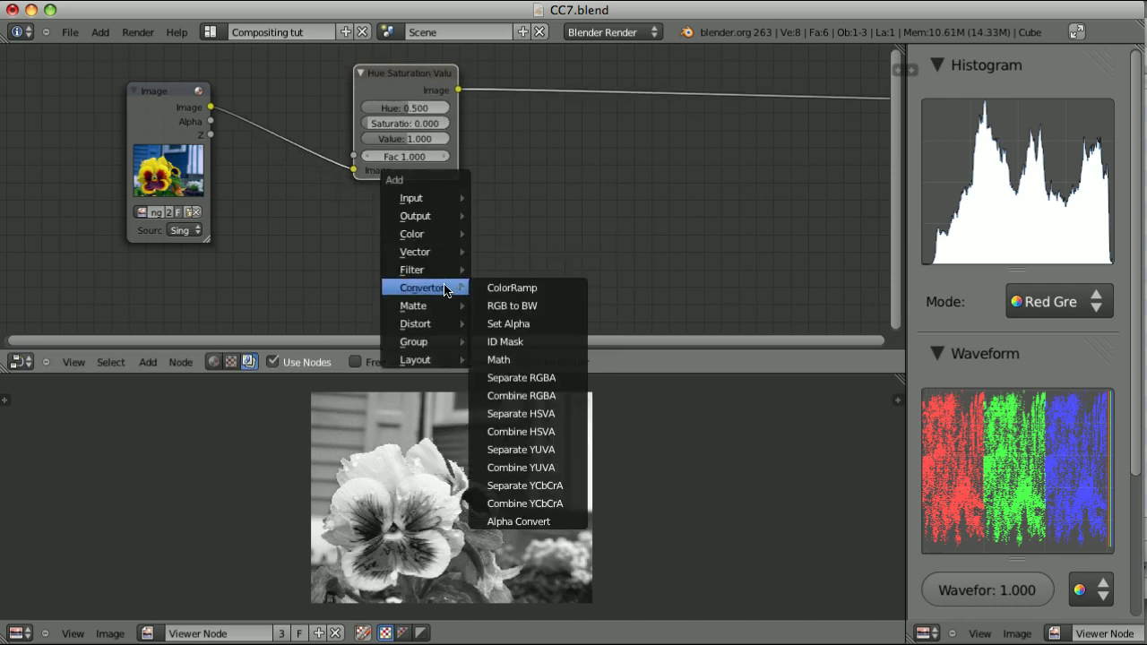
{"action": "left_click", "coordinate": [521, 309]}
{"action": "left_click_drag", "start_coordinate": [550, 227], "coordinate": [428, 222]}
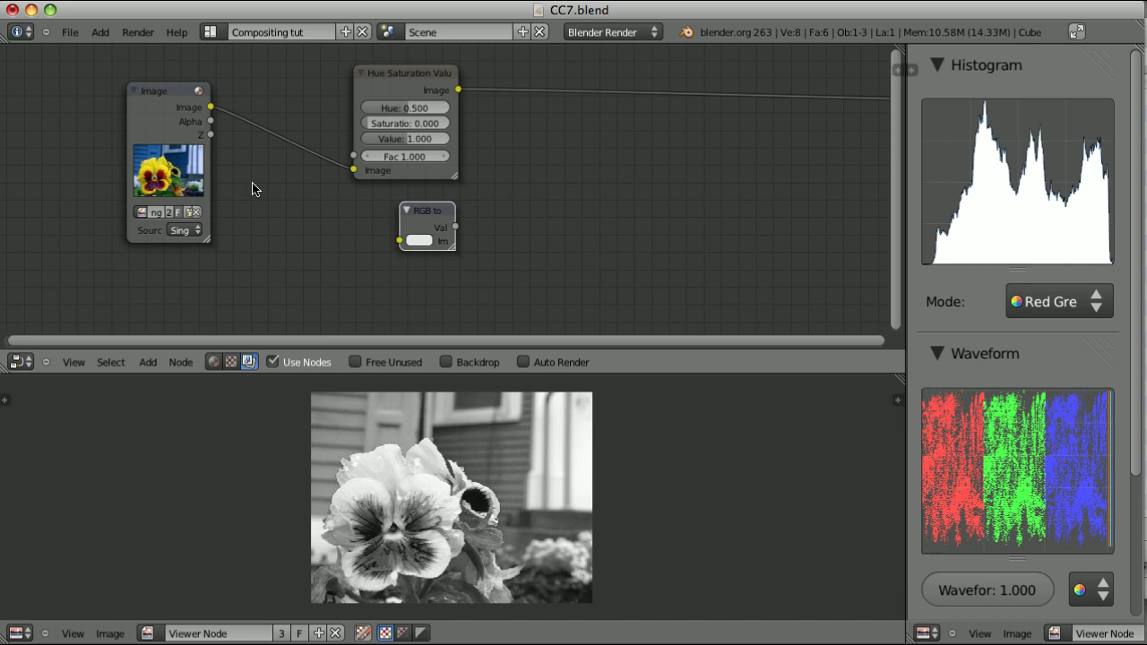
Link the Image node to the RGB to BW node and show the RGB to BW result in the viewer.
{"action": "left_click", "coordinate": [158, 99]}
{"action": "left_click", "coordinate": [439, 222], "text": "shift"}
{"action": "key", "text": "f"}
{"action": "left_click", "coordinate": [428, 218], "text": "ctrl+shift"}
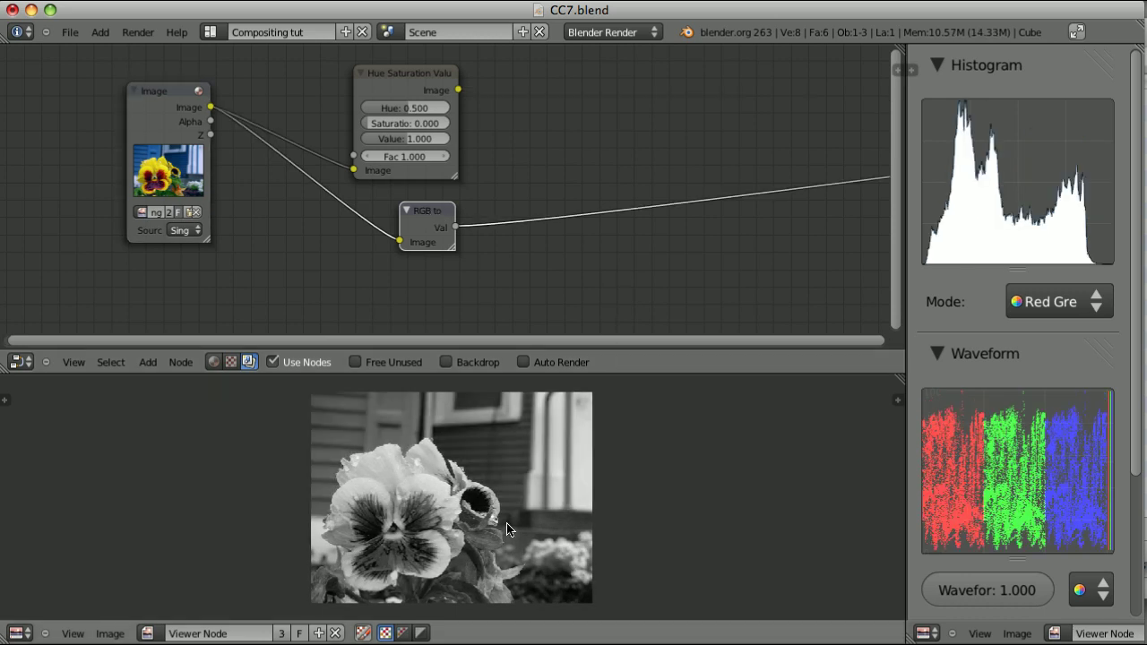
Compare the original image, the zero-saturation result and the RGB to BW result by switching the viewer between the three nodes.
{"action": "left_click", "coordinate": [418, 81], "text": "ctrl+shift"}
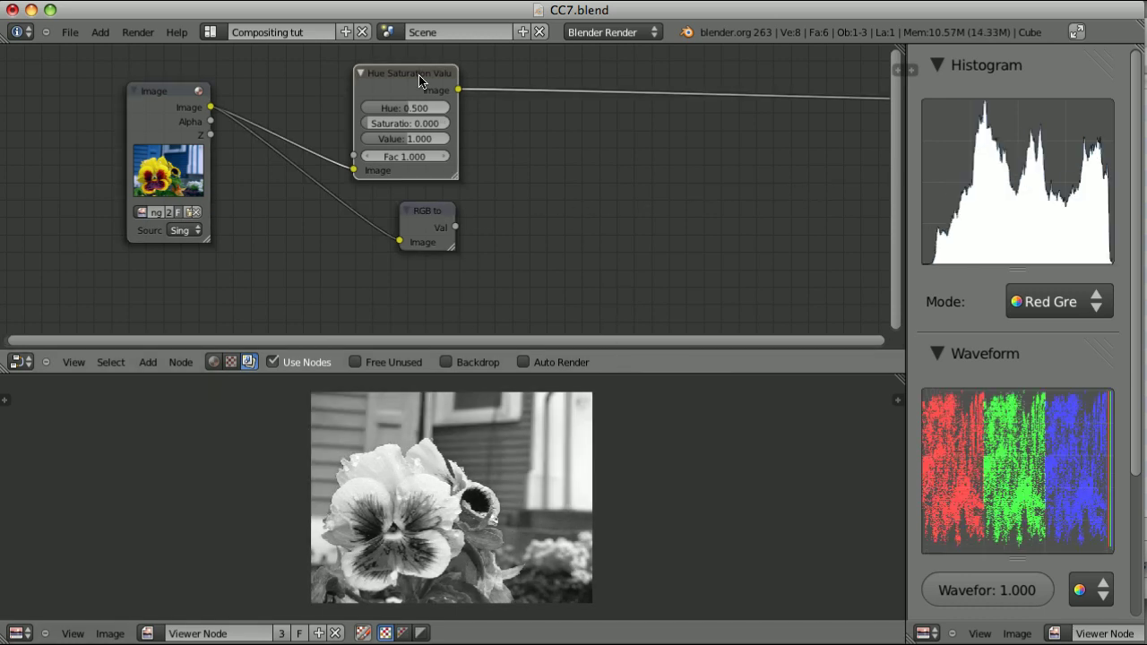
{"action": "left_click", "coordinate": [421, 218], "text": "ctrl+shift"}
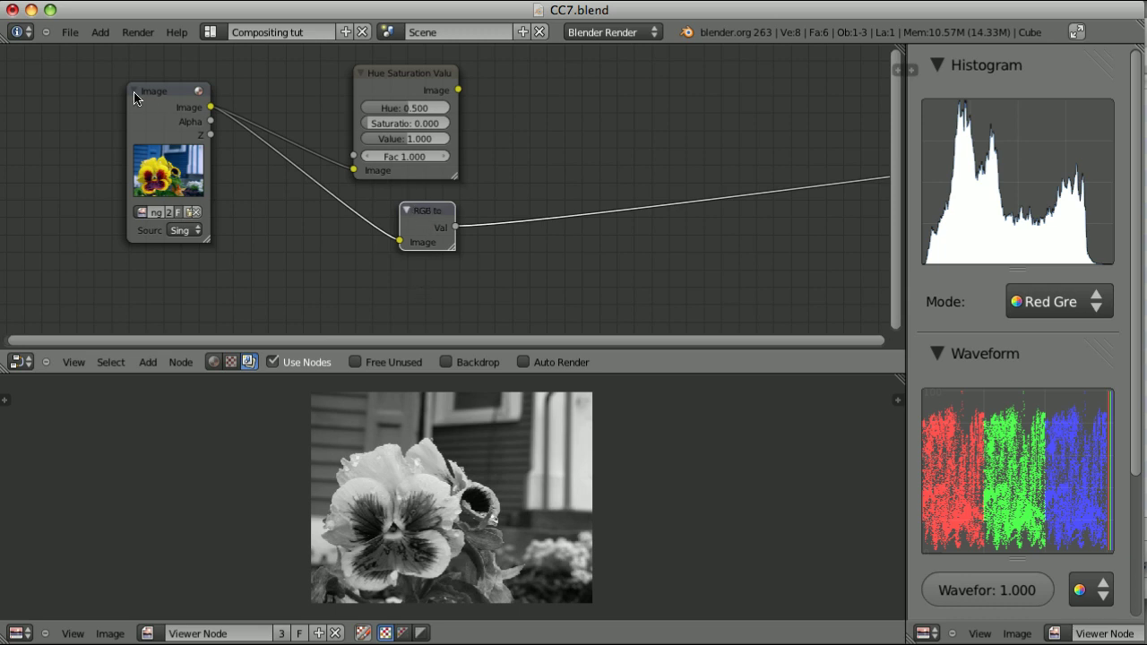
{"action": "left_click", "coordinate": [163, 97], "text": "ctrl+shift"}
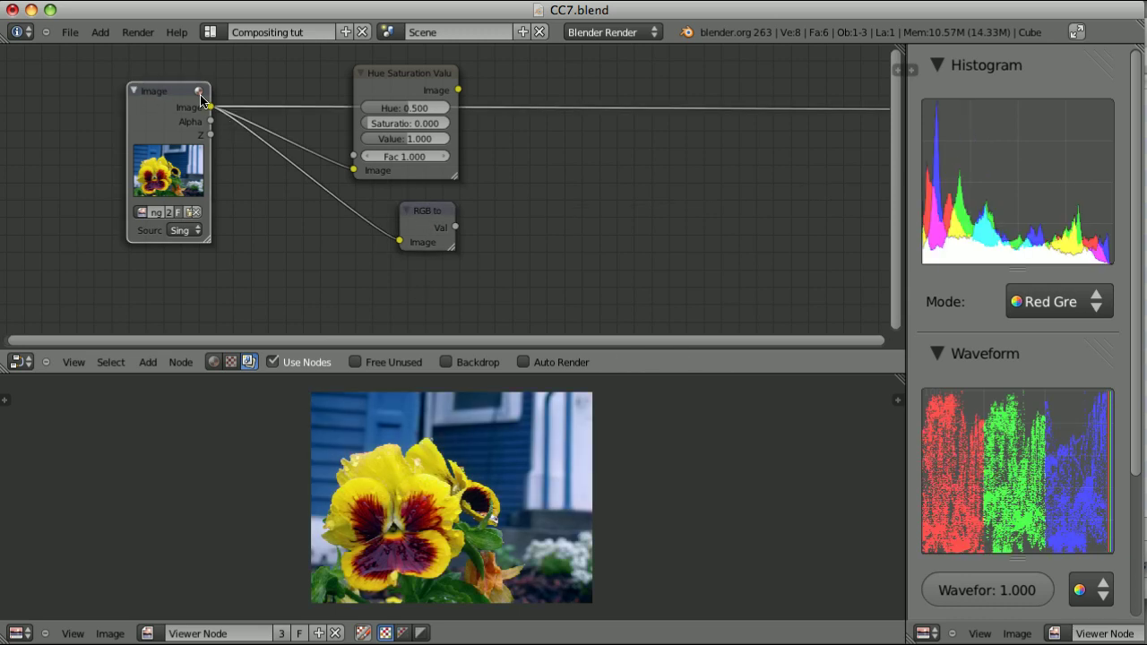
{"action": "left_click", "coordinate": [415, 218], "text": "ctrl+shift"}
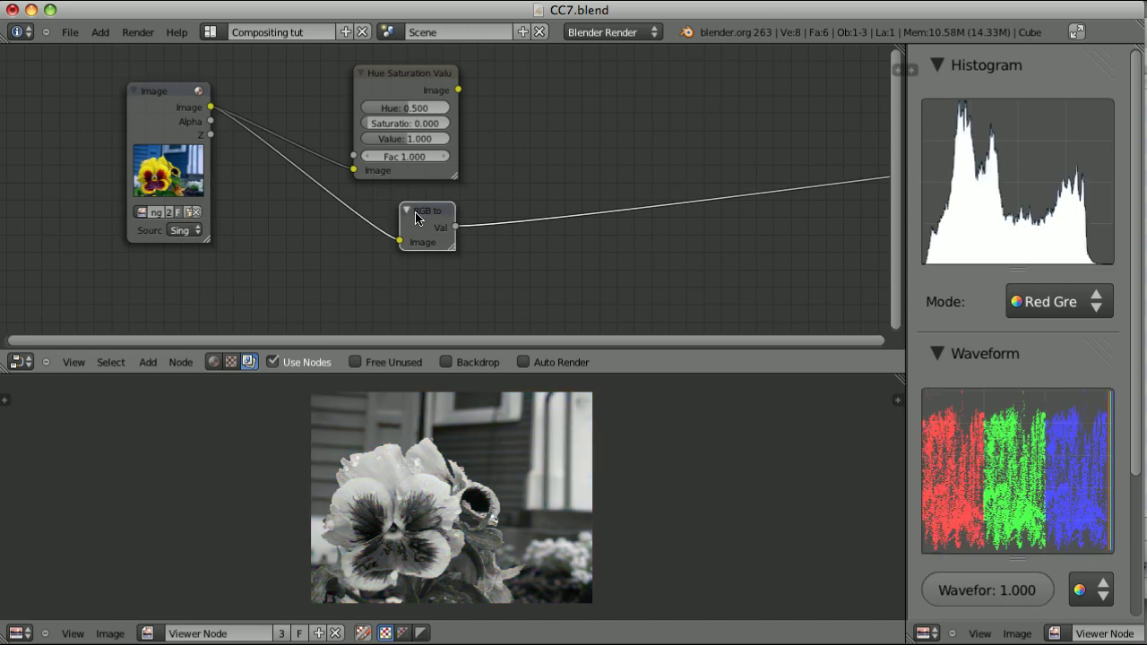
{"action": "left_click", "coordinate": [154, 95], "text": "ctrl+shift"}
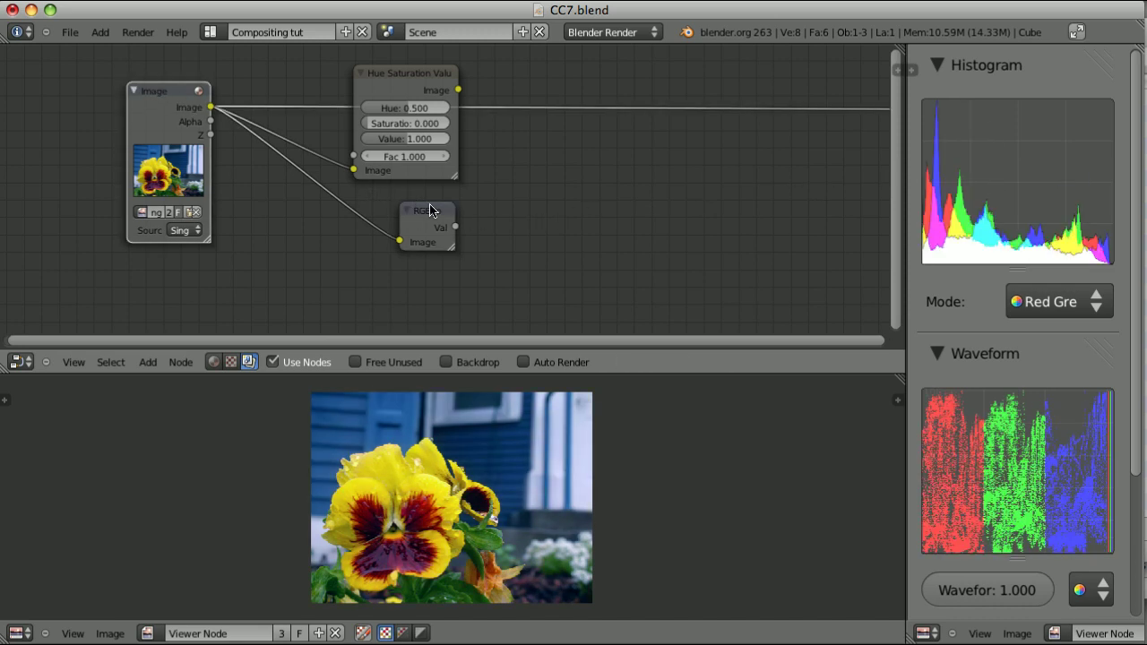
{"action": "left_click", "coordinate": [430, 210], "text": "ctrl+shift"}
{"action": "left_click", "coordinate": [152, 95], "text": "ctrl+shift"}
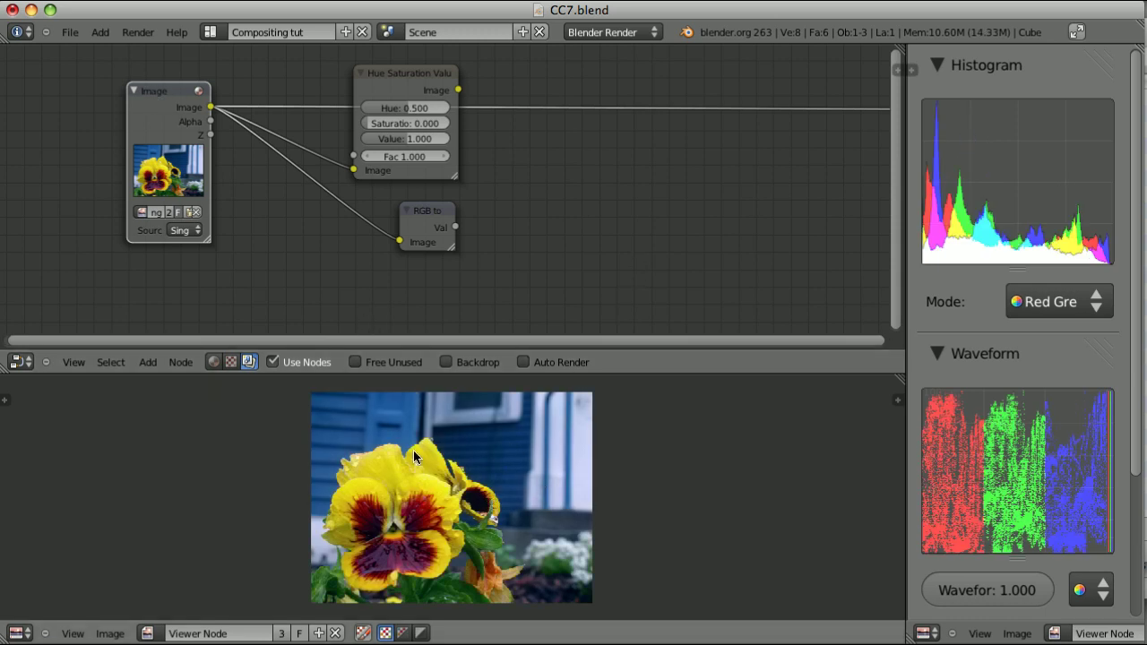
{"action": "left_click", "coordinate": [433, 218], "text": "ctrl+shift"}
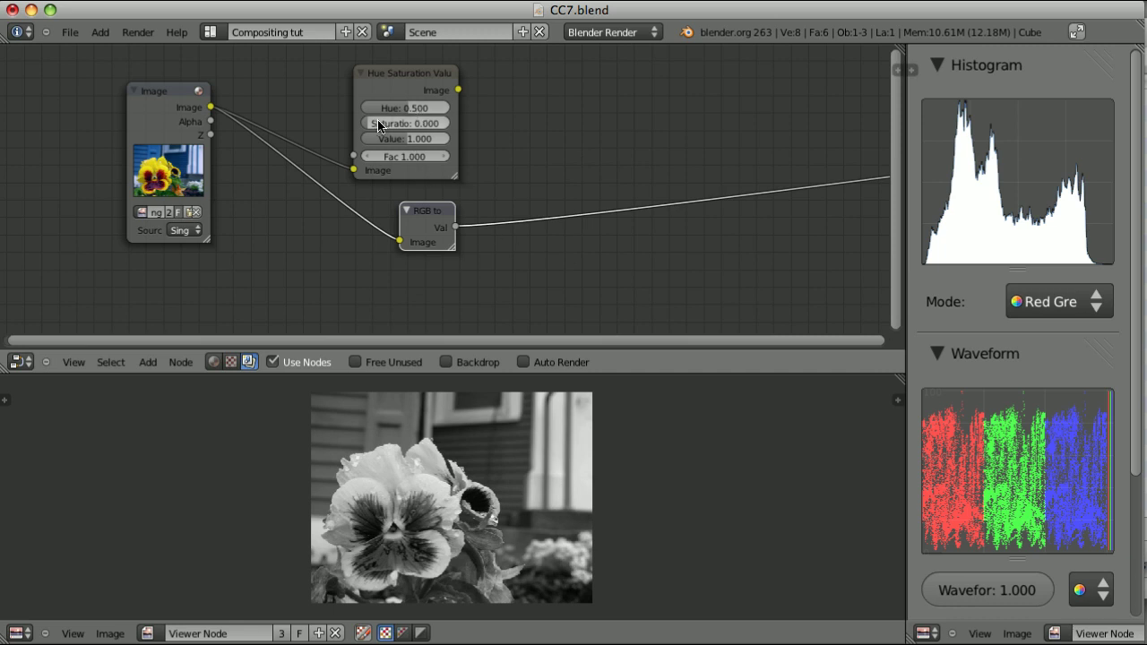
{"action": "left_click", "coordinate": [409, 75], "text": "ctrl+shift"}
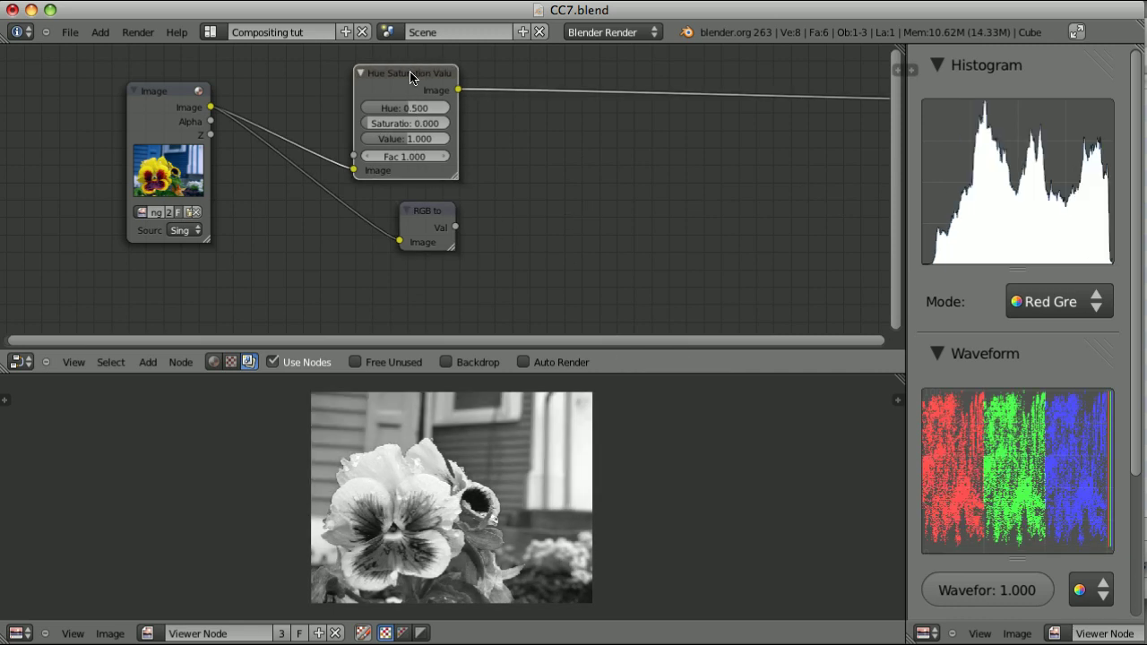
{"action": "left_click", "coordinate": [426, 215], "text": "ctrl+shift"}
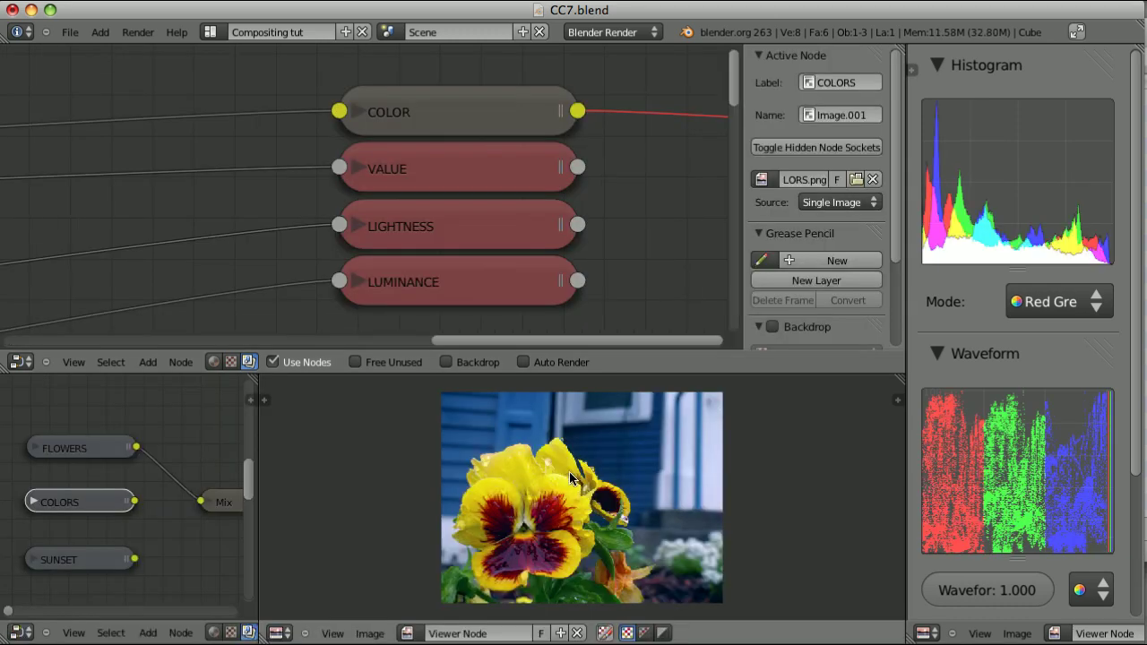
Compare the VALUE, LIGHTNESS and LUMINANCE versions of the flower image in the viewer, ending on the COLOR version.
{"action": "left_click", "coordinate": [473, 171], "text": "ctrl+shift"}
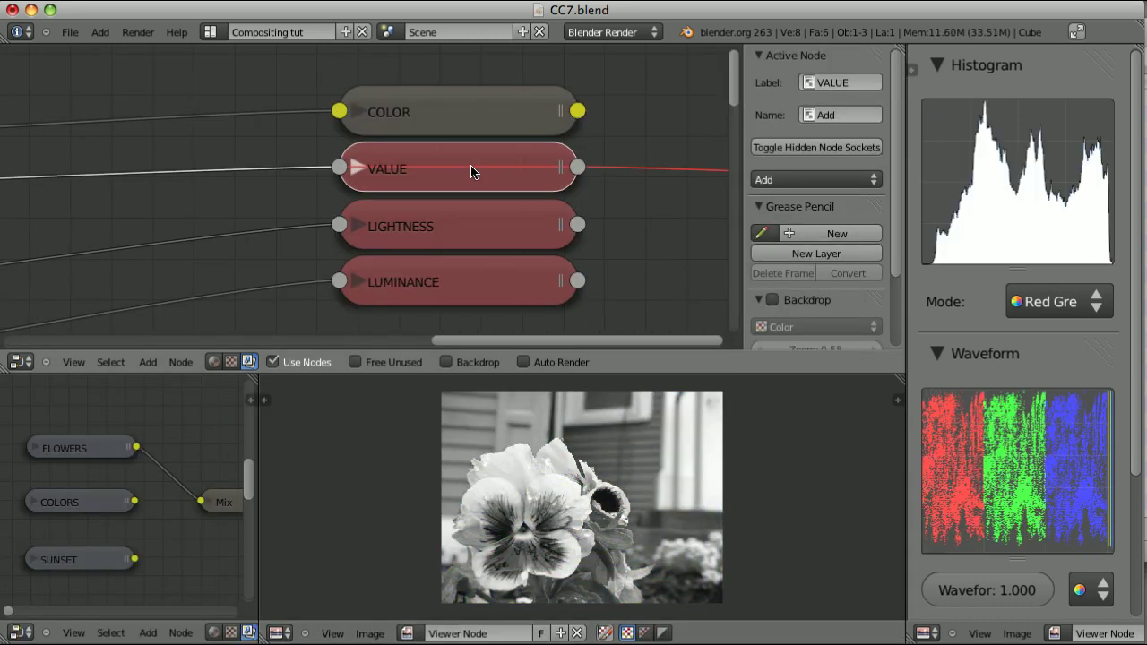
{"action": "left_click", "coordinate": [480, 235], "text": "ctrl+shift"}
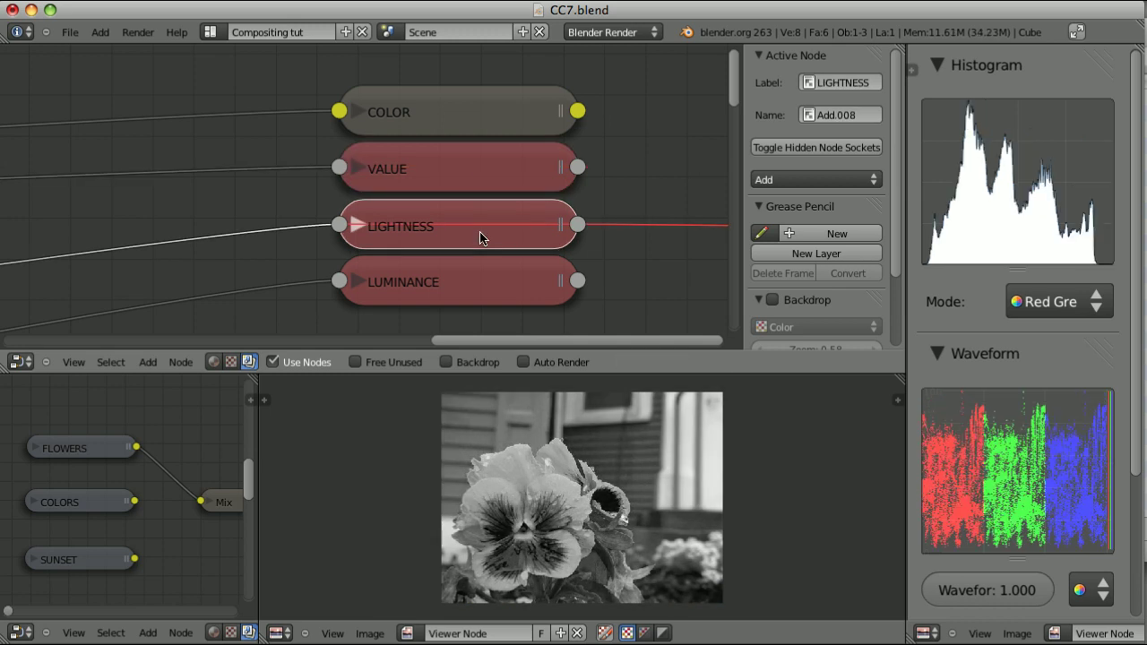
{"action": "left_click", "coordinate": [484, 297], "text": "ctrl+shift"}
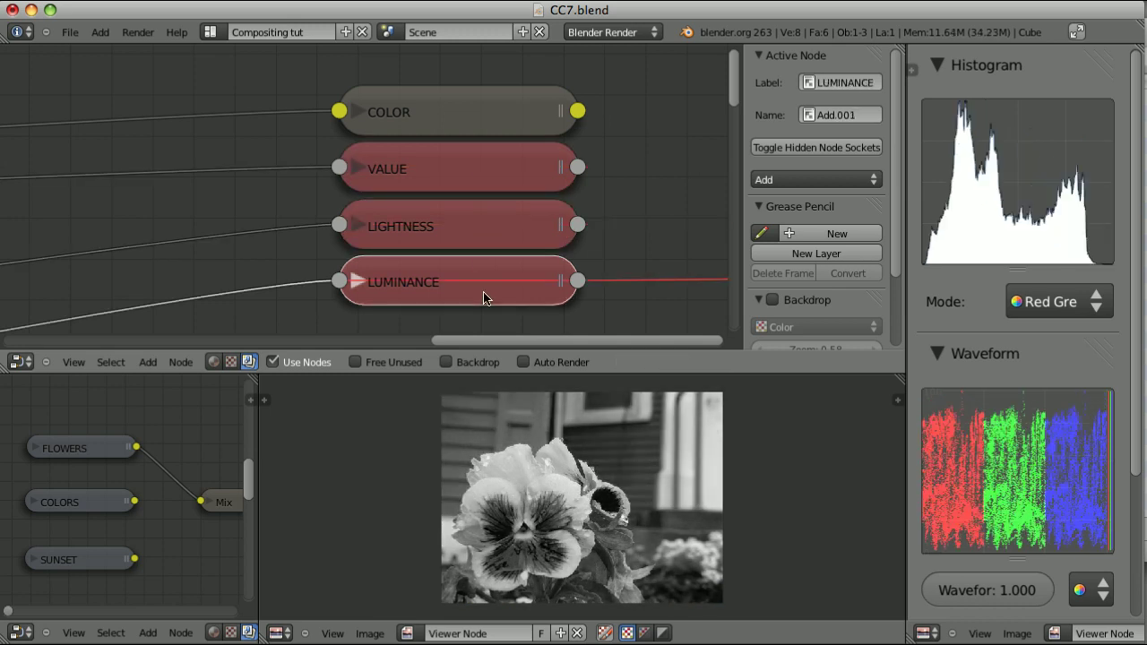
{"action": "left_click", "coordinate": [500, 168], "text": "ctrl+shift"}
{"action": "left_click", "coordinate": [508, 229], "text": "ctrl+shift"}
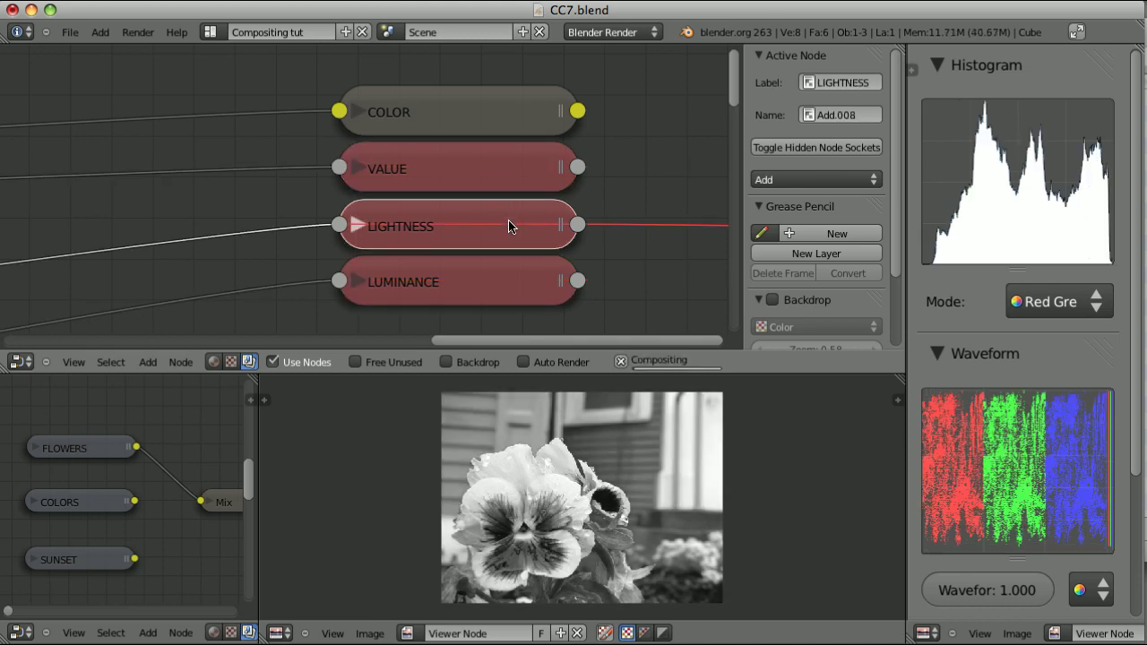
{"action": "left_click", "coordinate": [526, 288], "text": "ctrl+shift"}
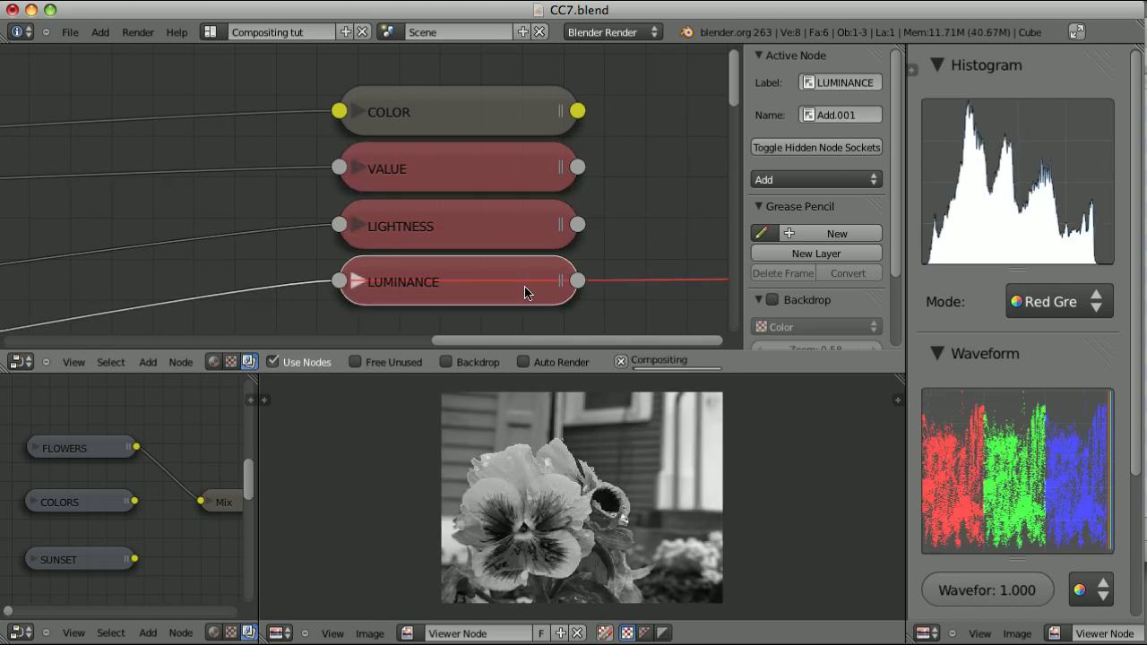
{"action": "left_click", "coordinate": [531, 117], "text": "ctrl+shift"}
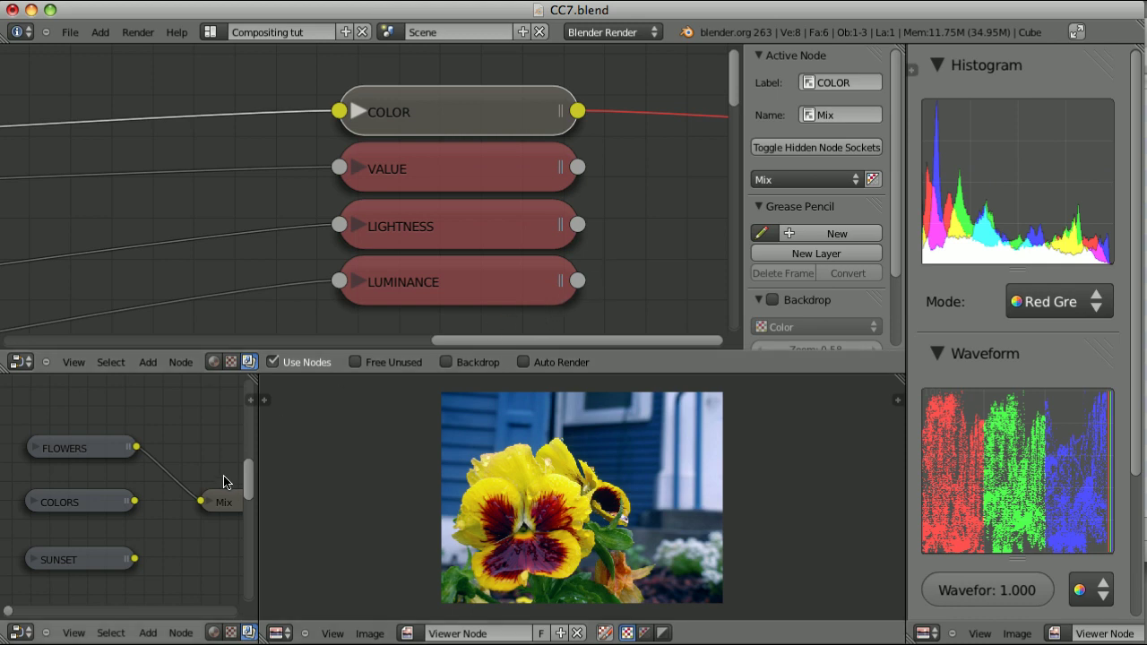
Link the COLORS image node to the Mix node in place of the FLOWERS image.
{"action": "left_click", "coordinate": [130, 506]}
{"action": "left_click", "coordinate": [222, 509], "text": "shift"}
{"action": "key", "text": "f"}
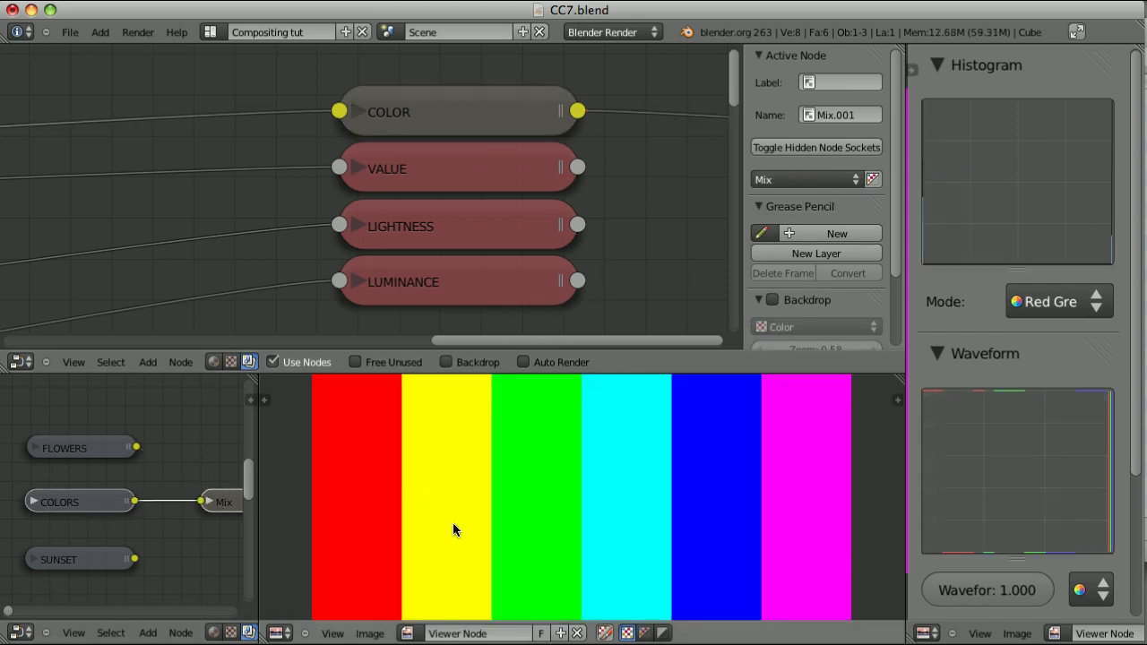
Sample the pixel values of each color bar in the viewer, from red across to magenta.
{"action": "left_click", "coordinate": [357, 458]}
{"action": "left_click_drag", "start_coordinate": [357, 458], "coordinate": [358, 465]}
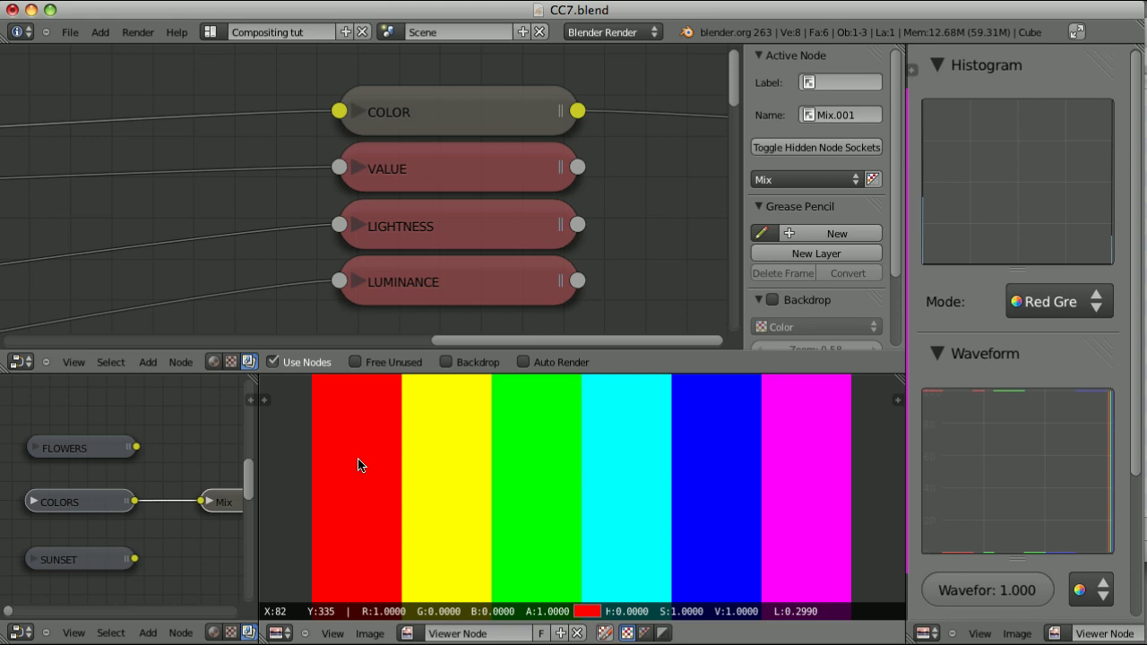
{"action": "left_click_drag", "start_coordinate": [358, 465], "coordinate": [445, 470]}
{"action": "left_click_drag", "start_coordinate": [538, 461], "coordinate": [534, 491]}
{"action": "left_click_drag", "start_coordinate": [627, 479], "coordinate": [621, 501]}
{"action": "left_click_drag", "start_coordinate": [729, 453], "coordinate": [806, 504]}
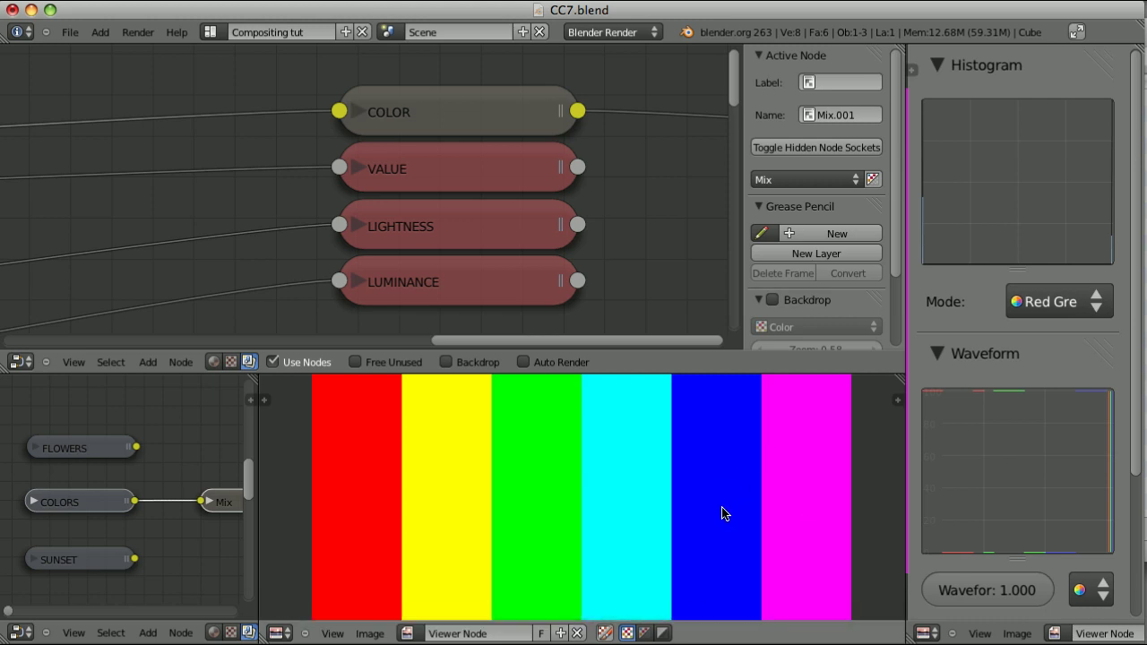
Show the VALUE, LIGHTNESS and LUMINANCE versions of the color bars in turn, sampling pixels in the VALUE and LIGHTNESS images.
{"action": "left_click", "coordinate": [499, 179], "text": "ctrl+shift"}
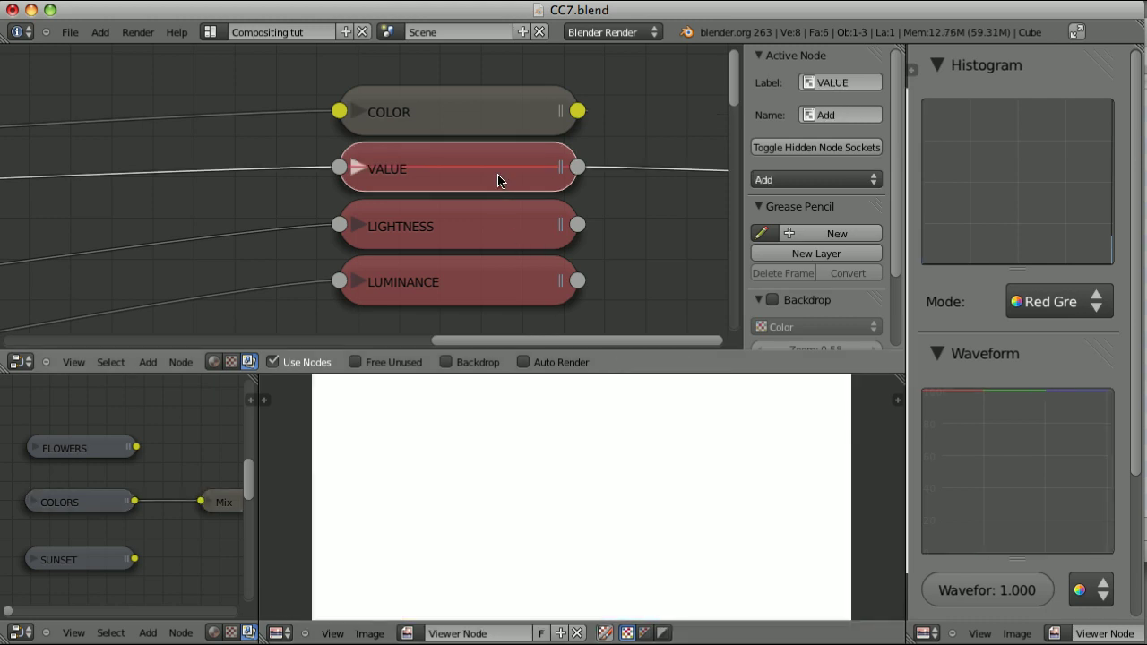
{"action": "left_click_drag", "start_coordinate": [455, 516], "coordinate": [628, 487]}
{"action": "left_click", "coordinate": [478, 236], "text": "ctrl+shift"}
{"action": "left_click_drag", "start_coordinate": [501, 538], "coordinate": [632, 484]}
{"action": "left_click", "coordinate": [467, 280], "text": "ctrl+shift"}
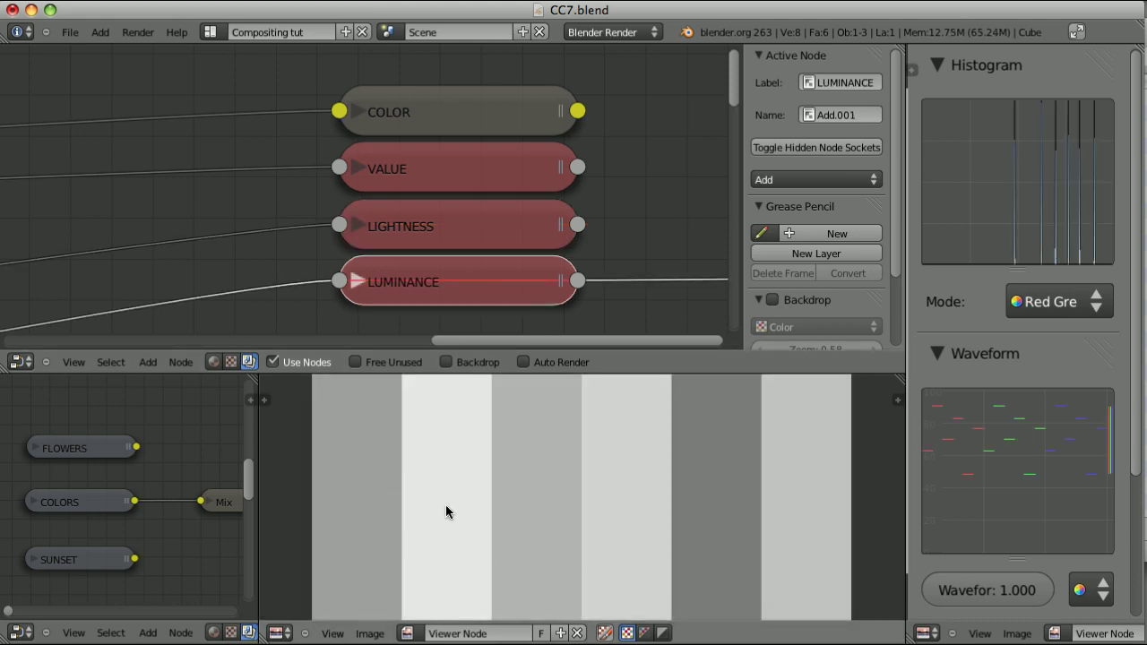
Cycle the viewer through the COLOR, VALUE, LIGHTNESS and LUMINANCE versions of the color bars, switching back to COLOR before ending on LUMINANCE.
{"action": "left_click", "coordinate": [493, 113], "text": "ctrl+shift"}
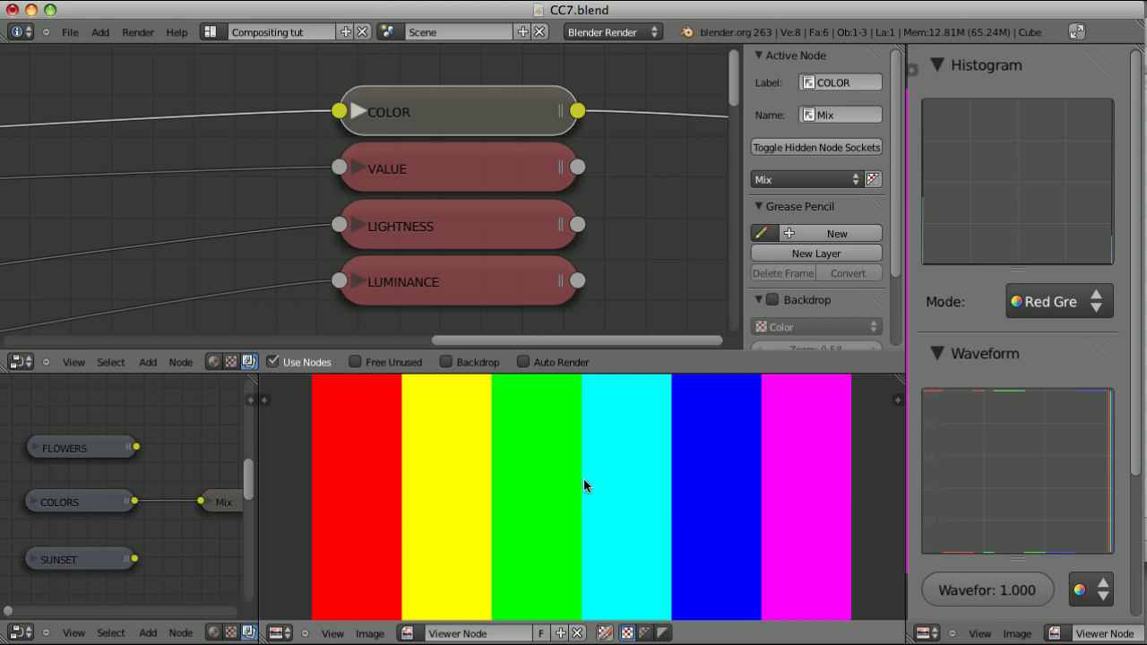
{"action": "left_click", "coordinate": [469, 169]}
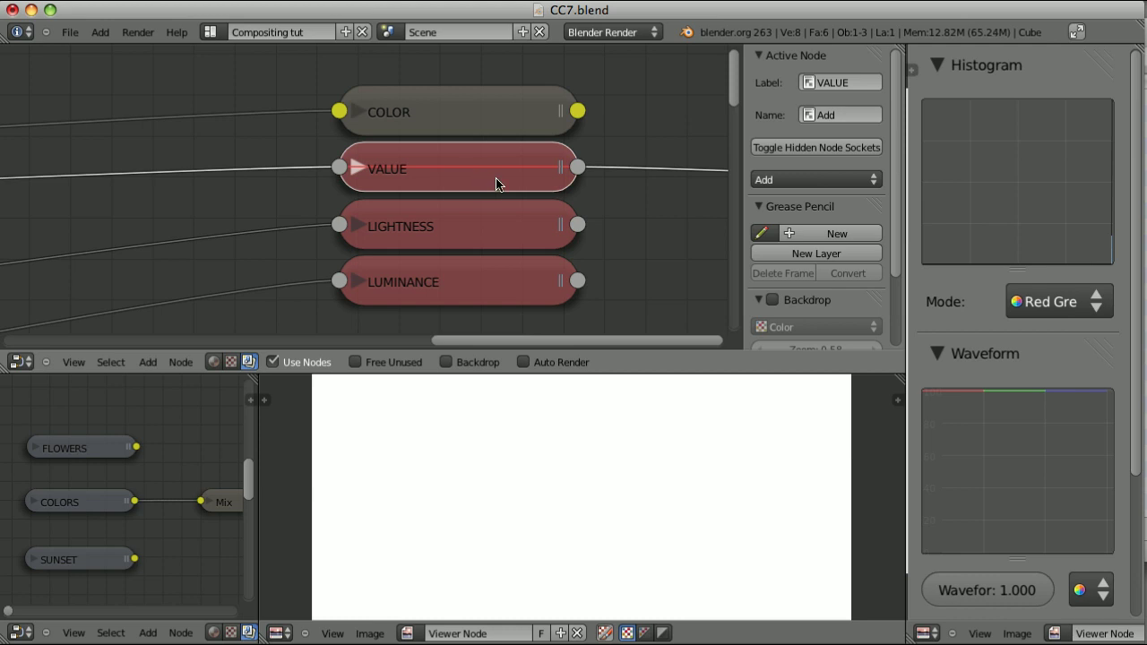
{"action": "left_click", "coordinate": [499, 230], "text": "ctrl+shift"}
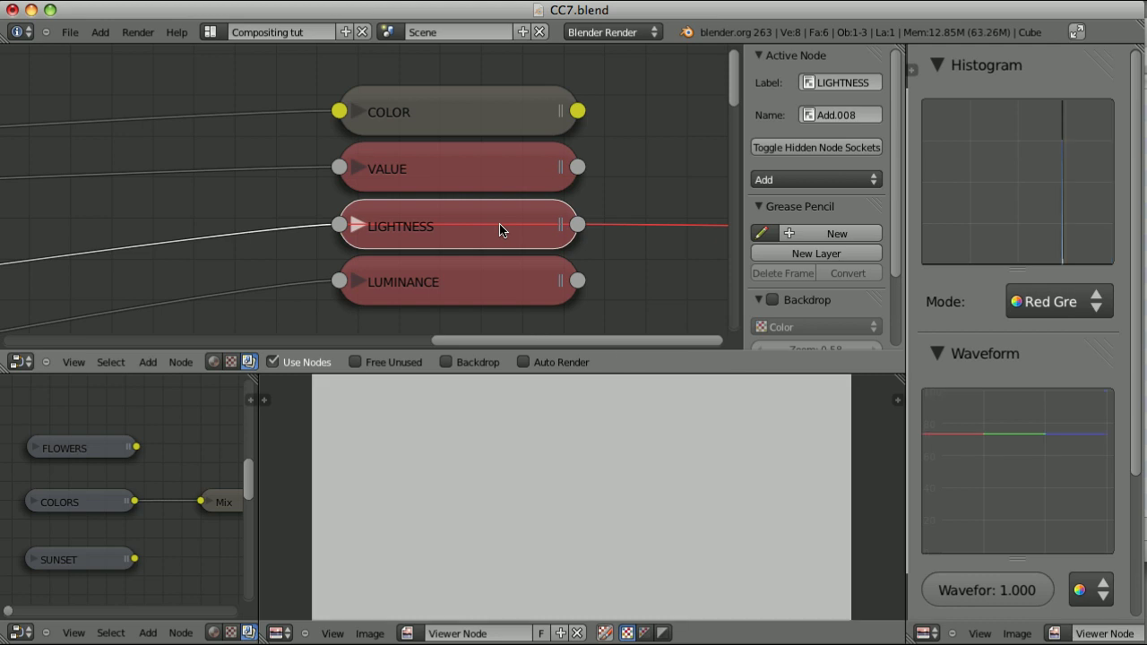
{"action": "left_click", "coordinate": [497, 282], "text": "ctrl+shift"}
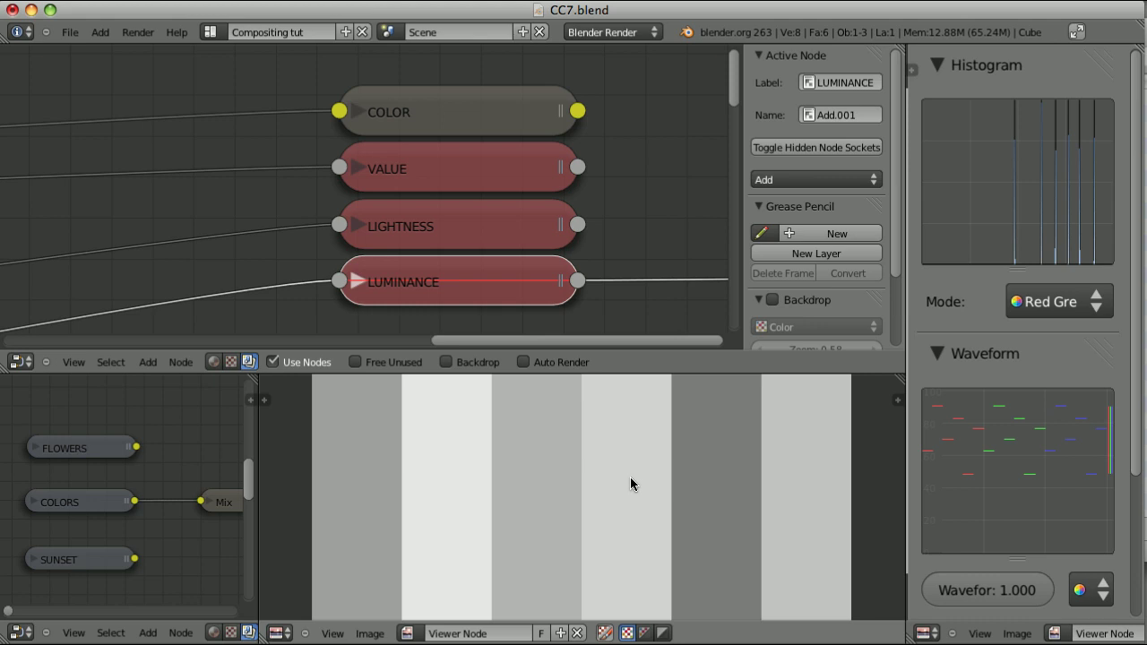
{"action": "left_click", "coordinate": [476, 109], "text": "ctrl+shift"}
{"action": "left_click", "coordinate": [504, 277], "text": "ctrl+shift"}
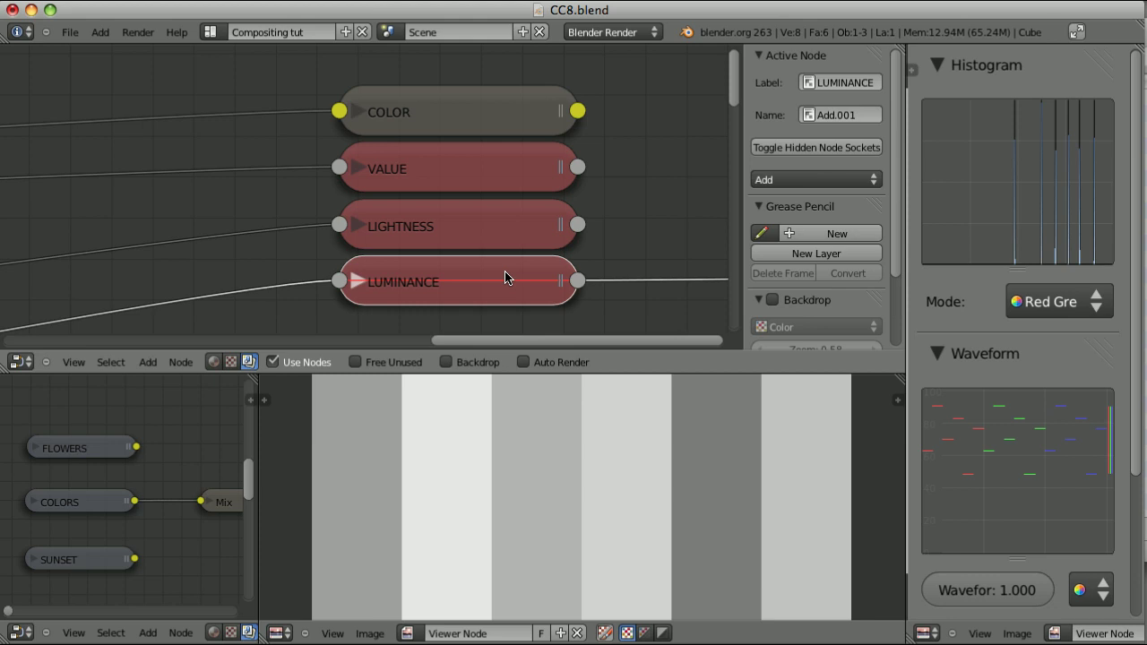
Sample pixels in the VALUE version of the bars, and sample the COLOR version from red across to magenta.
{"action": "left_click", "coordinate": [502, 155], "text": "ctrl+shift"}
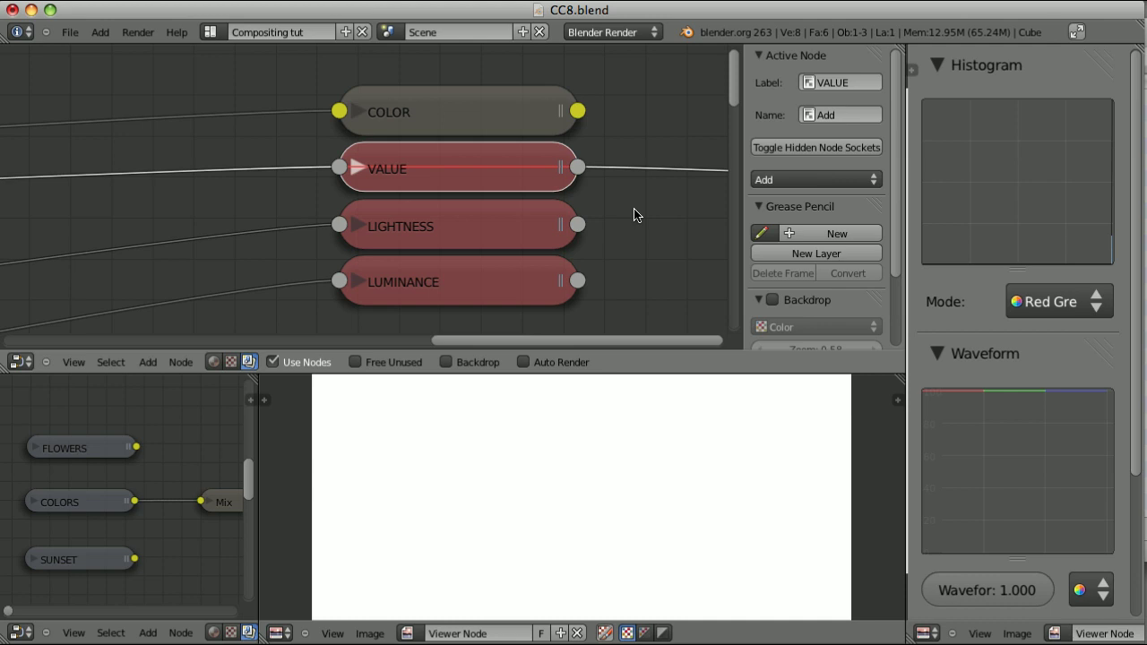
{"action": "left_click_drag", "start_coordinate": [483, 477], "coordinate": [495, 469]}
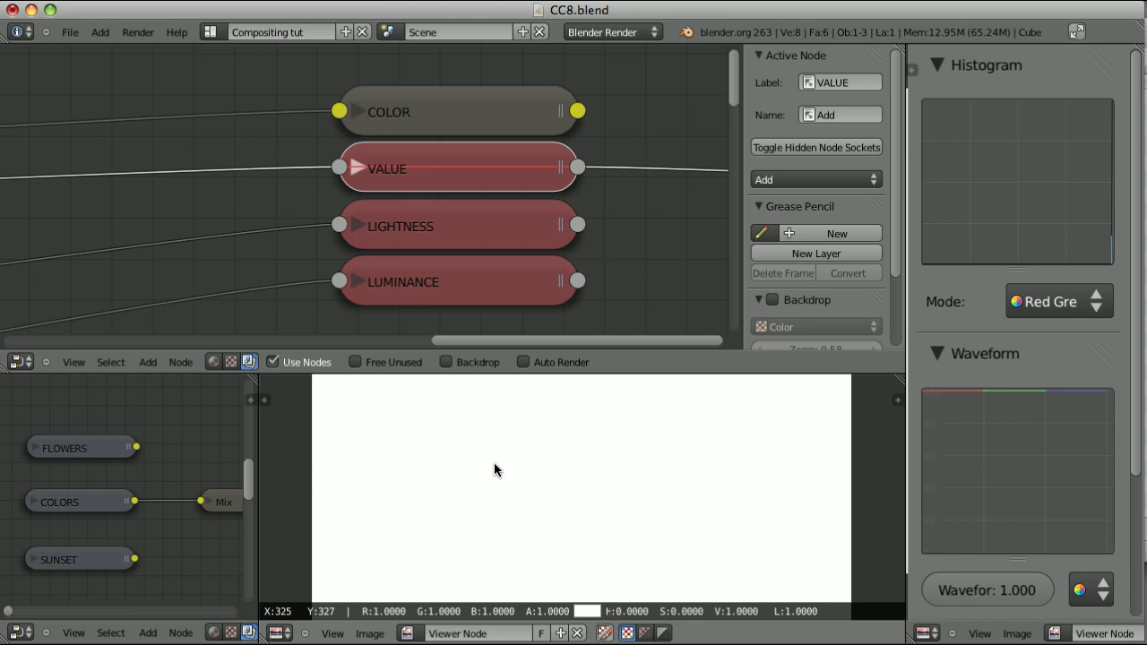
{"action": "left_click_drag", "start_coordinate": [495, 464], "coordinate": [632, 537]}
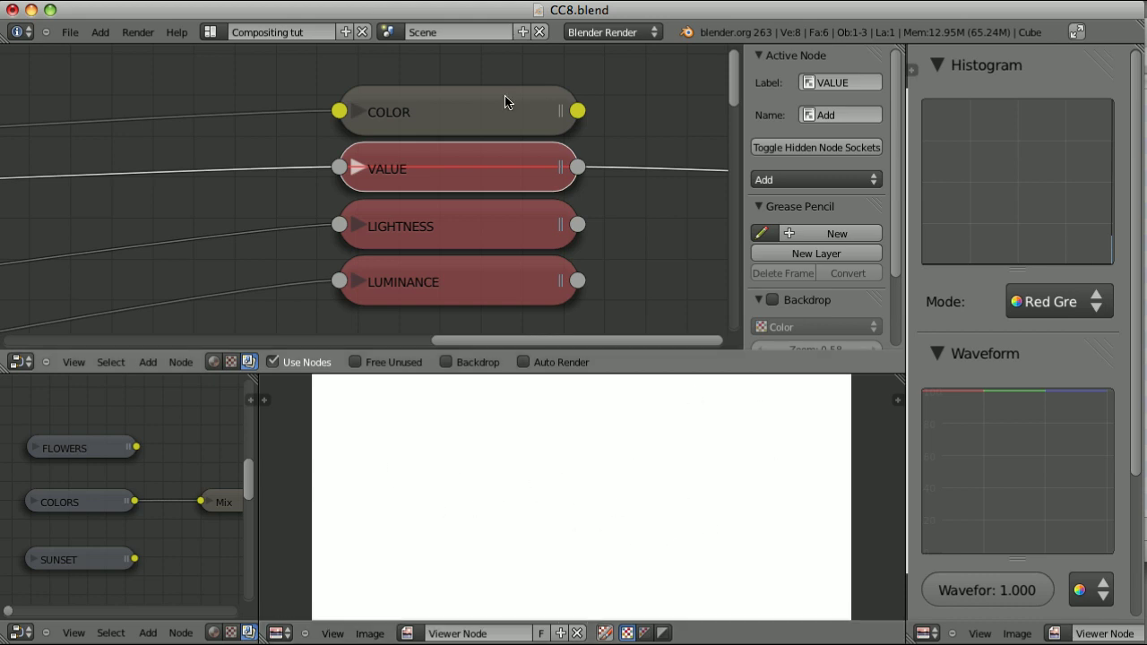
{"action": "left_click", "coordinate": [507, 104], "text": "ctrl+shift"}
{"action": "left_click_drag", "start_coordinate": [371, 486], "coordinate": [793, 431]}
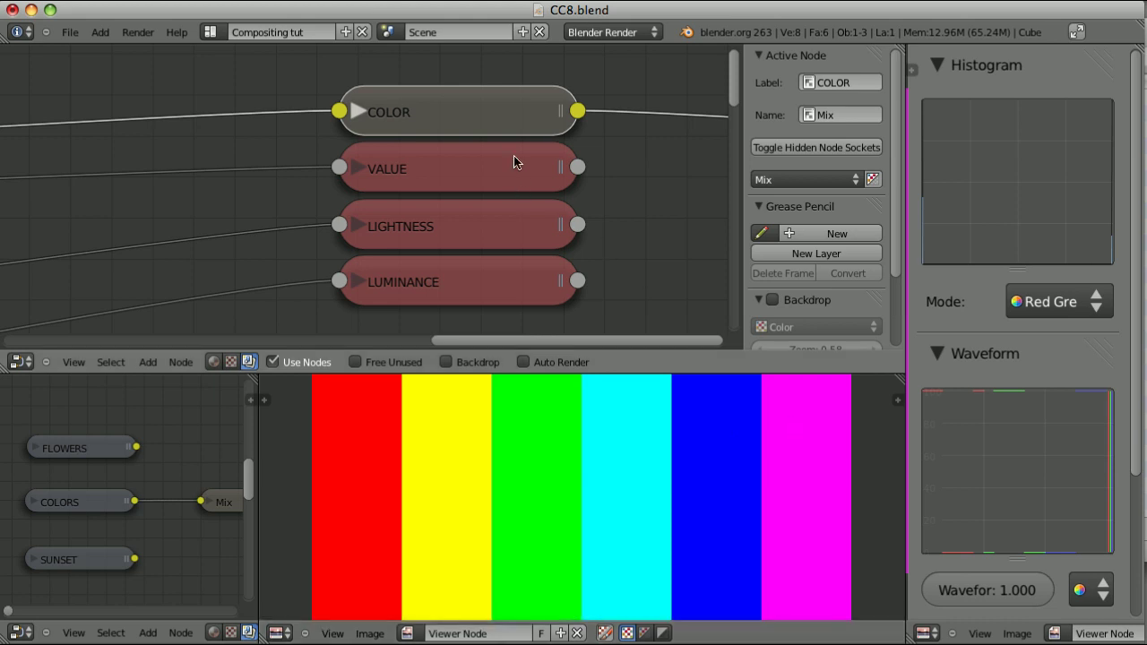
Compare pixel samples of the LIGHTNESS version with the red bar of the COLOR version, ending on the LUMINANCE version.
{"action": "left_click", "coordinate": [543, 224], "text": "ctrl+shift"}
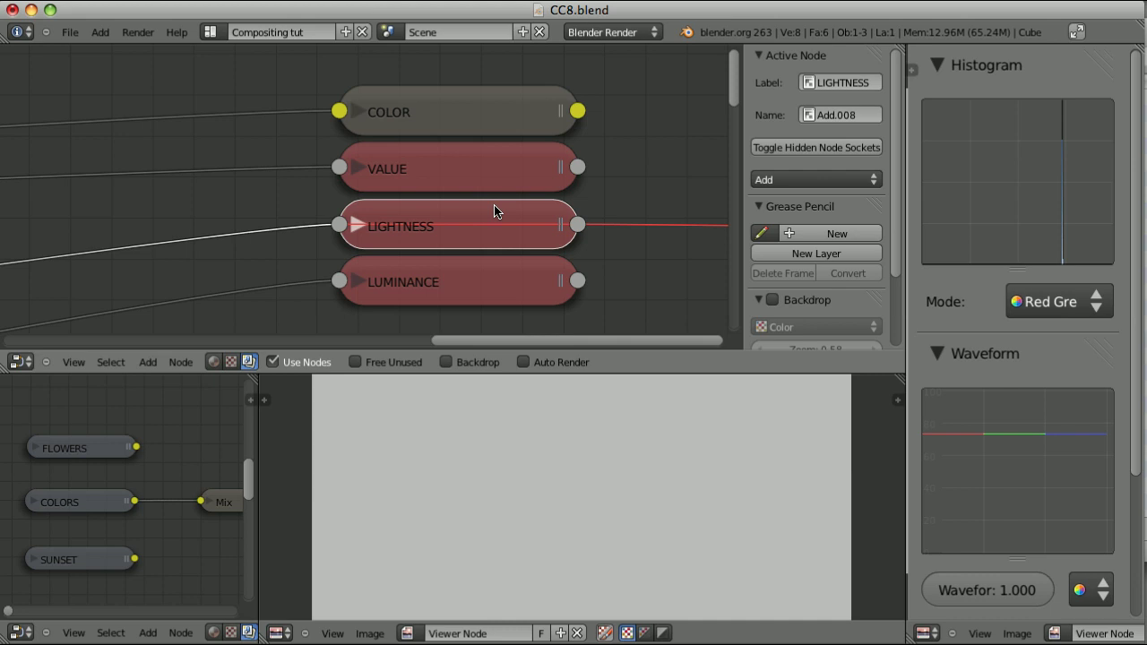
{"action": "left_click", "coordinate": [513, 104], "text": "ctrl+shift"}
{"action": "left_click_drag", "start_coordinate": [379, 488], "coordinate": [381, 457]}
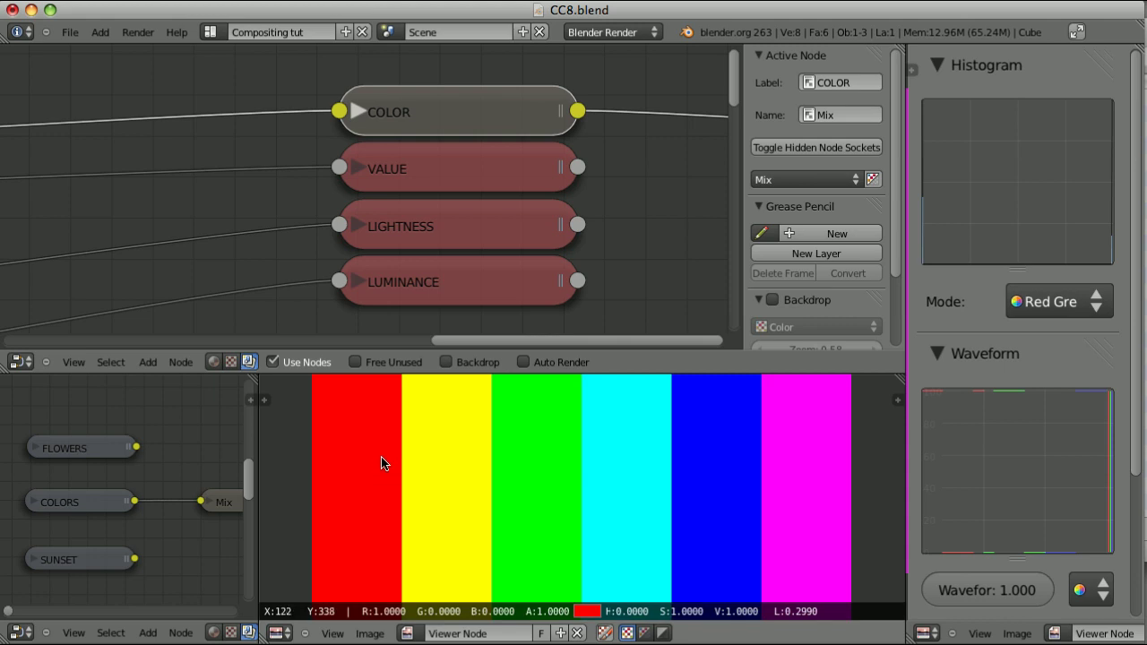
{"action": "left_click_drag", "start_coordinate": [381, 463], "coordinate": [412, 421]}
{"action": "left_click", "coordinate": [511, 218], "text": "ctrl+shift"}
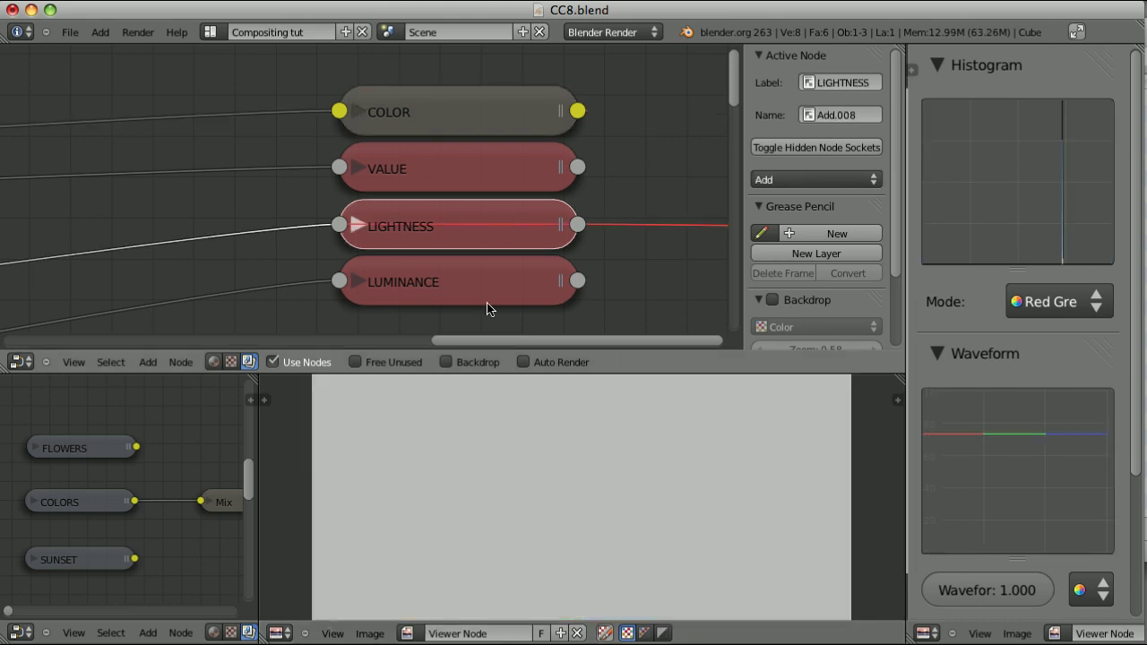
{"action": "left_click_drag", "start_coordinate": [434, 468], "coordinate": [676, 462]}
{"action": "left_click", "coordinate": [499, 274], "text": "ctrl+shift"}
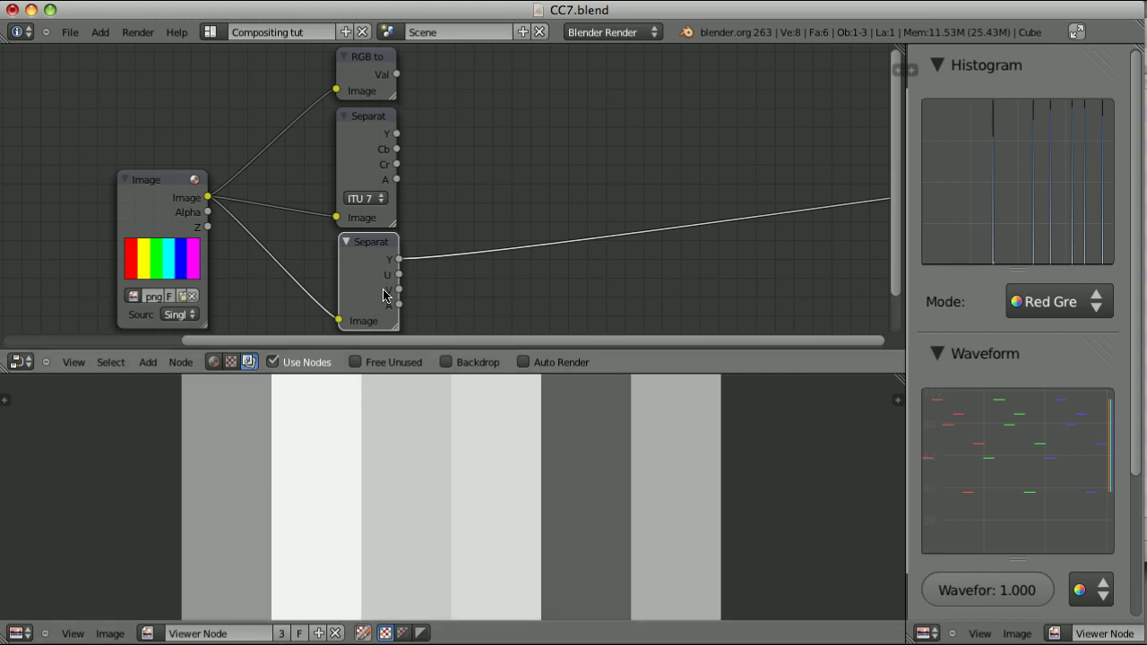
Sample the red, green and blue bars in the Y channel image of the Separate YUVA node.
{"action": "left_click", "coordinate": [221, 487]}
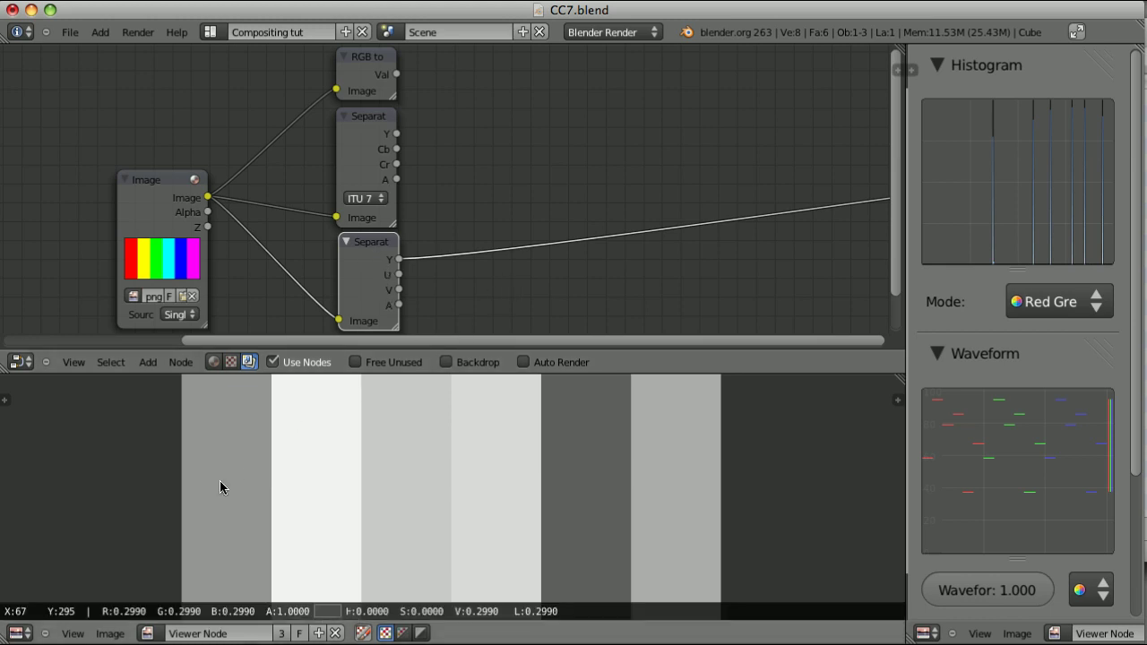
{"action": "left_click_drag", "start_coordinate": [221, 487], "coordinate": [390, 475]}
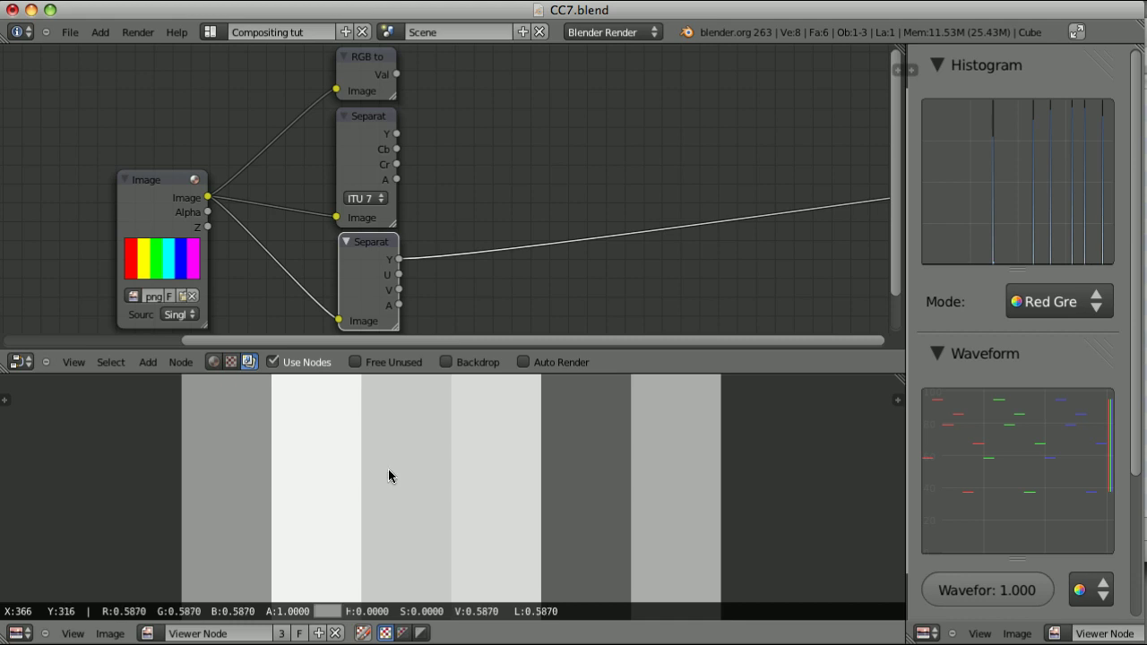
{"action": "left_click_drag", "start_coordinate": [388, 469], "coordinate": [575, 468]}
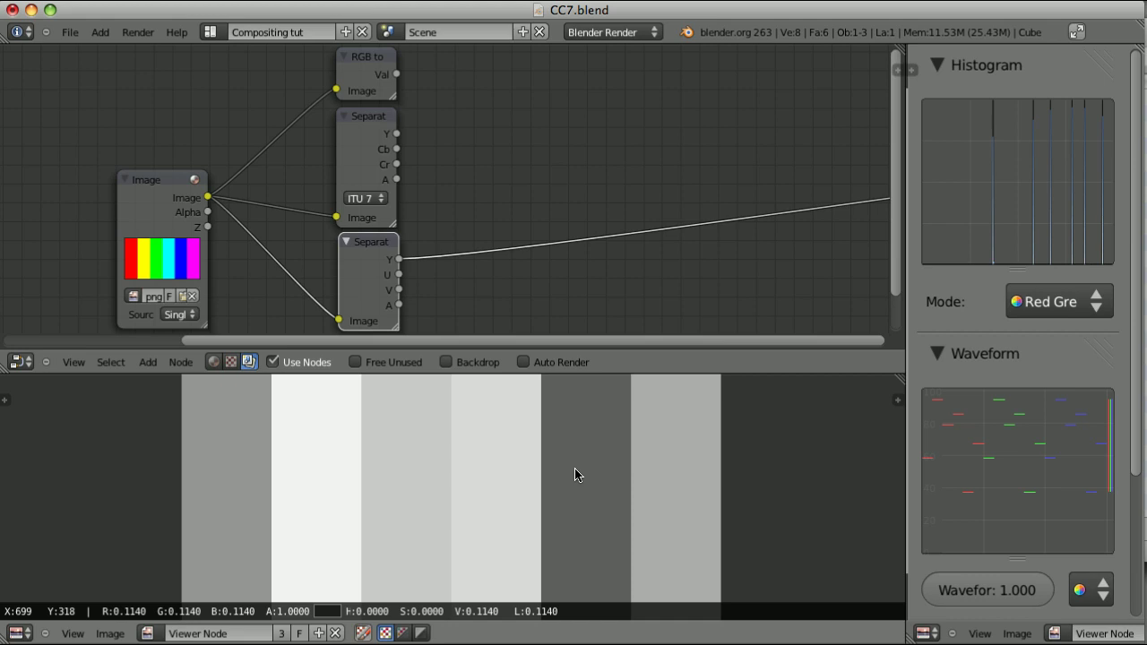
{"action": "left_click_drag", "start_coordinate": [574, 475], "coordinate": [574, 475]}
Display the Separate YCbCrA node's Y channel in Jpeg mode and in ITU 709 mode to compare the grays.
{"action": "left_click", "coordinate": [364, 198]}
{"action": "left_click", "coordinate": [360, 122]}
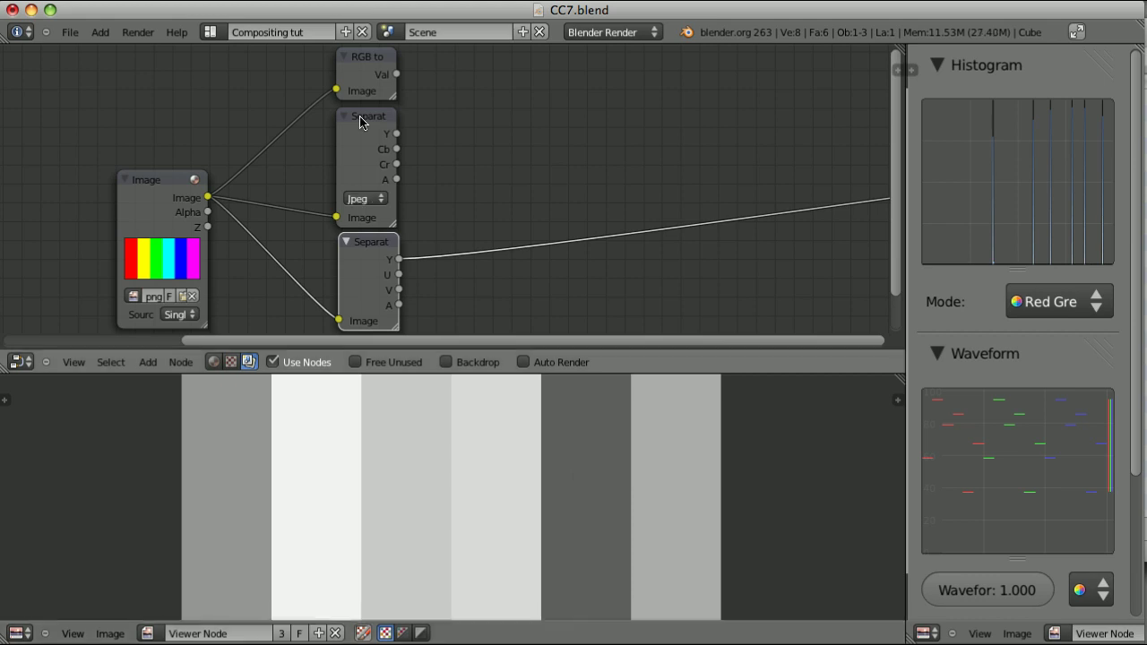
{"action": "left_click", "coordinate": [360, 122], "text": "ctrl+shift"}
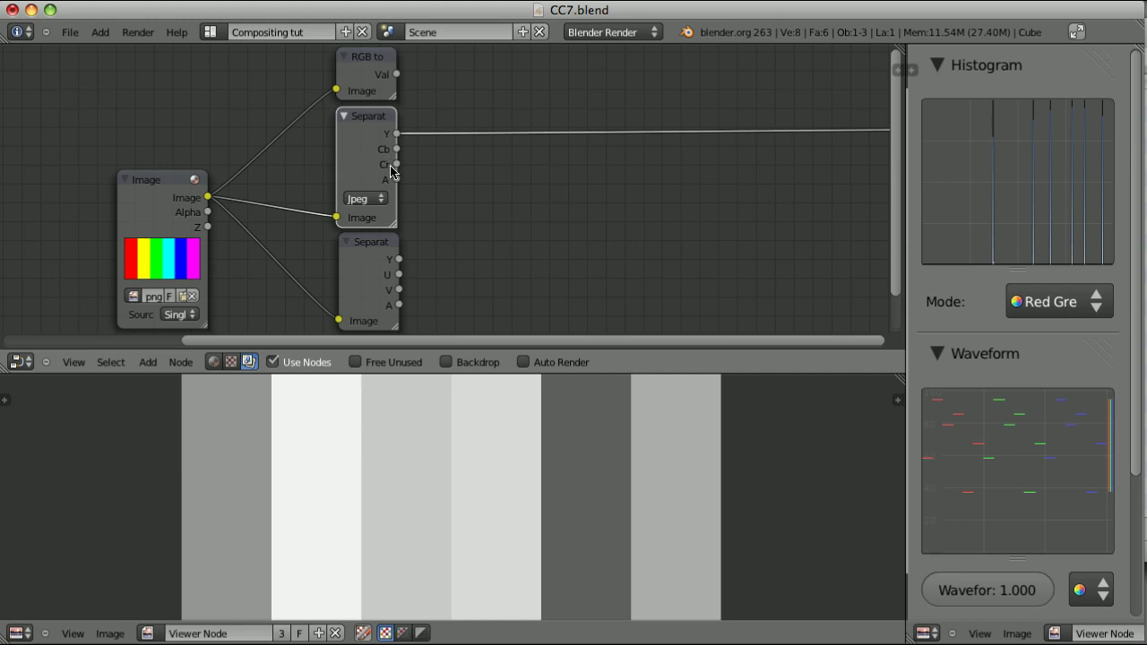
{"action": "left_click", "coordinate": [375, 205]}
{"action": "left_click", "coordinate": [371, 172]}
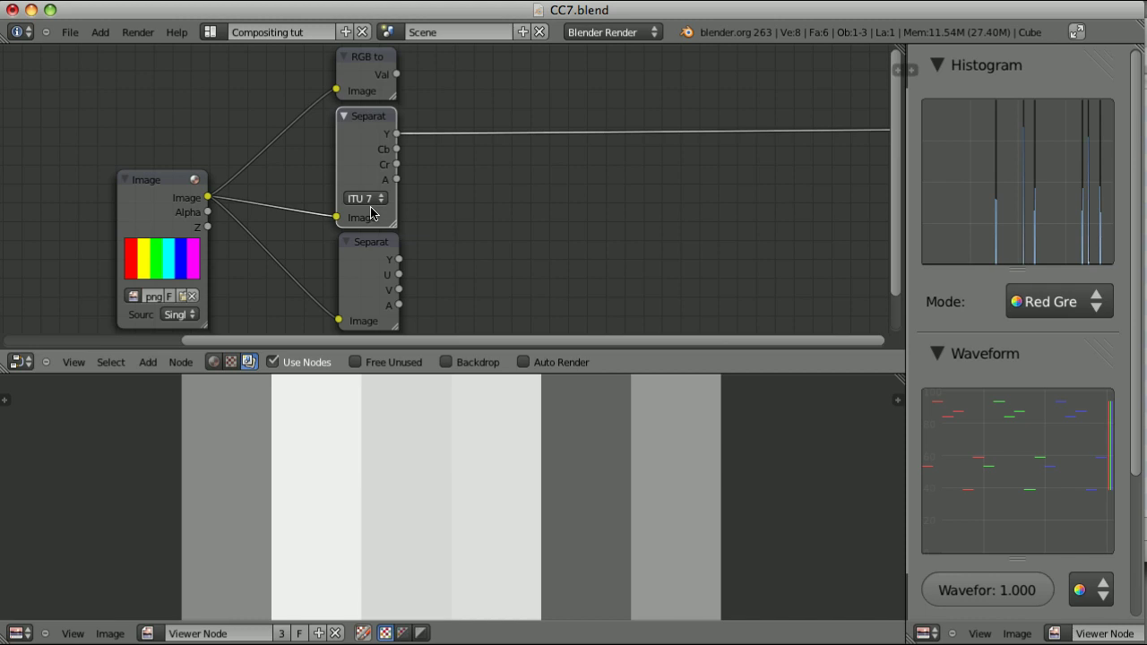
{"action": "left_click", "coordinate": [372, 199]}
Display the RGB to BW node's output in the viewer and sample its red and green bars.
{"action": "left_click", "coordinate": [363, 62], "text": "ctrl+shift"}
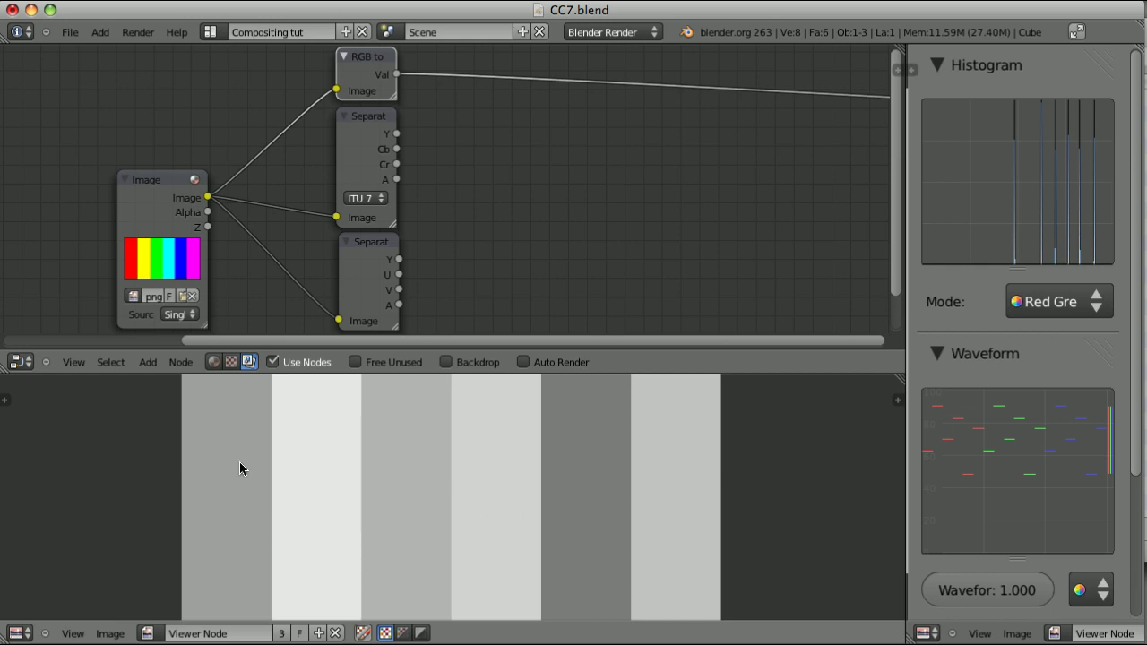
{"action": "mouse_move", "coordinate": [239, 461]}
{"action": "left_mouse_down"}
{"action": "mouse_move", "coordinate": [238, 449]}
{"action": "mouse_move", "coordinate": [233, 459]}
{"action": "left_mouse_up"}
{"action": "left_click_drag", "start_coordinate": [410, 468], "coordinate": [407, 466]}
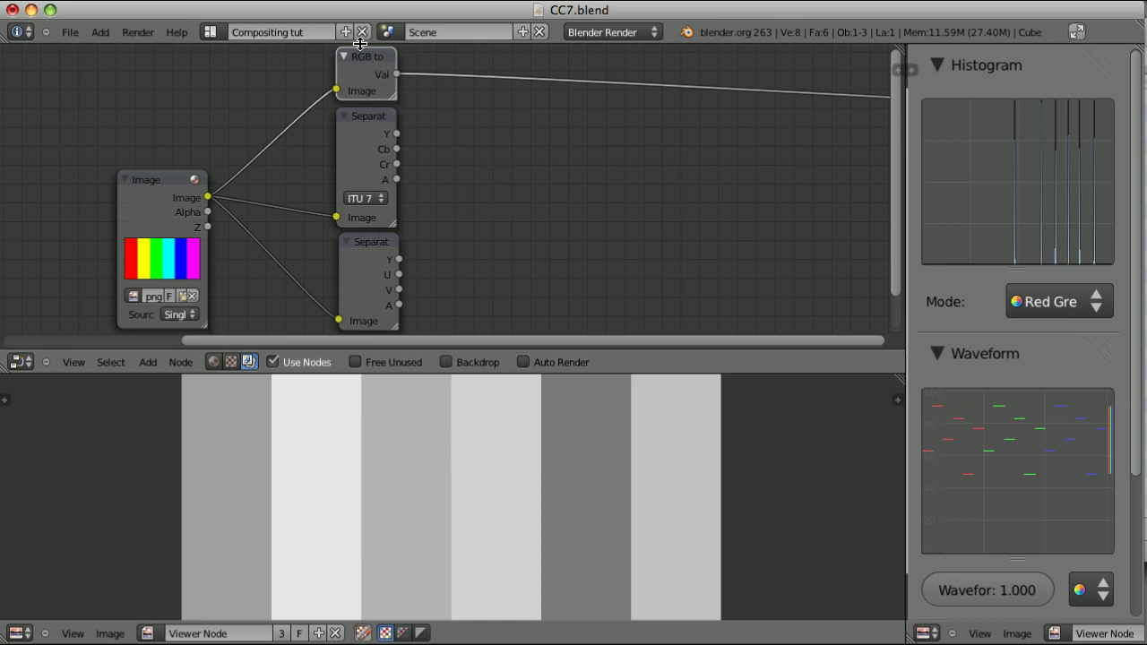
Display the Separate YUVA node's Y channel again and sample its blue, green and red bars.
{"action": "left_click", "coordinate": [368, 251], "text": "ctrl+shift"}
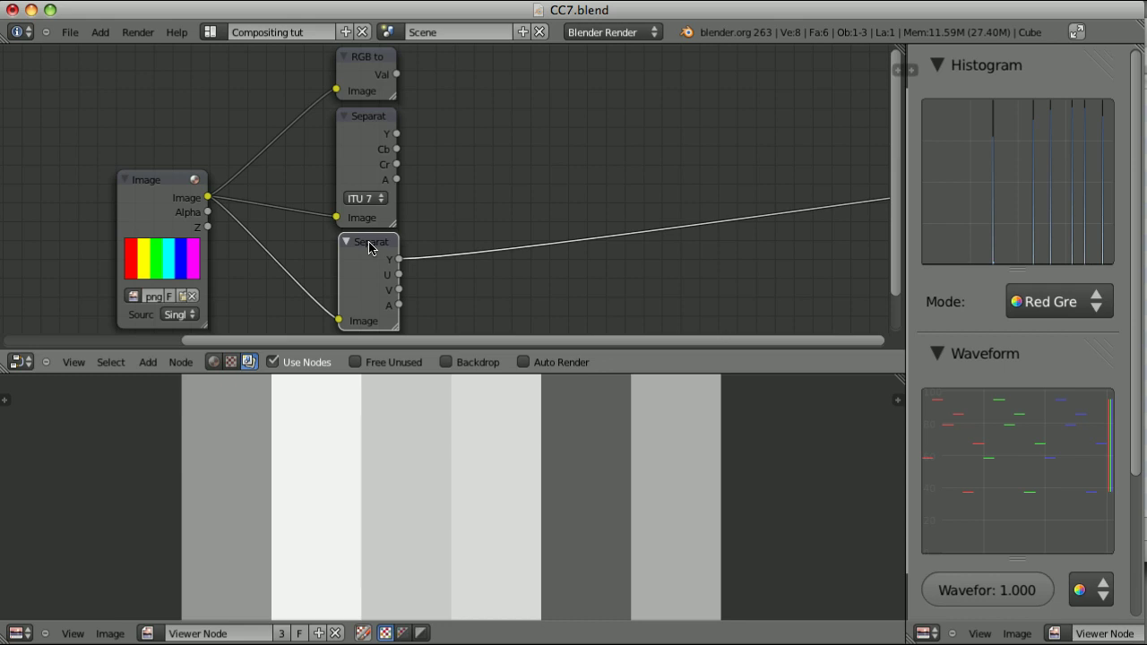
{"action": "left_click_drag", "start_coordinate": [590, 464], "coordinate": [586, 460]}
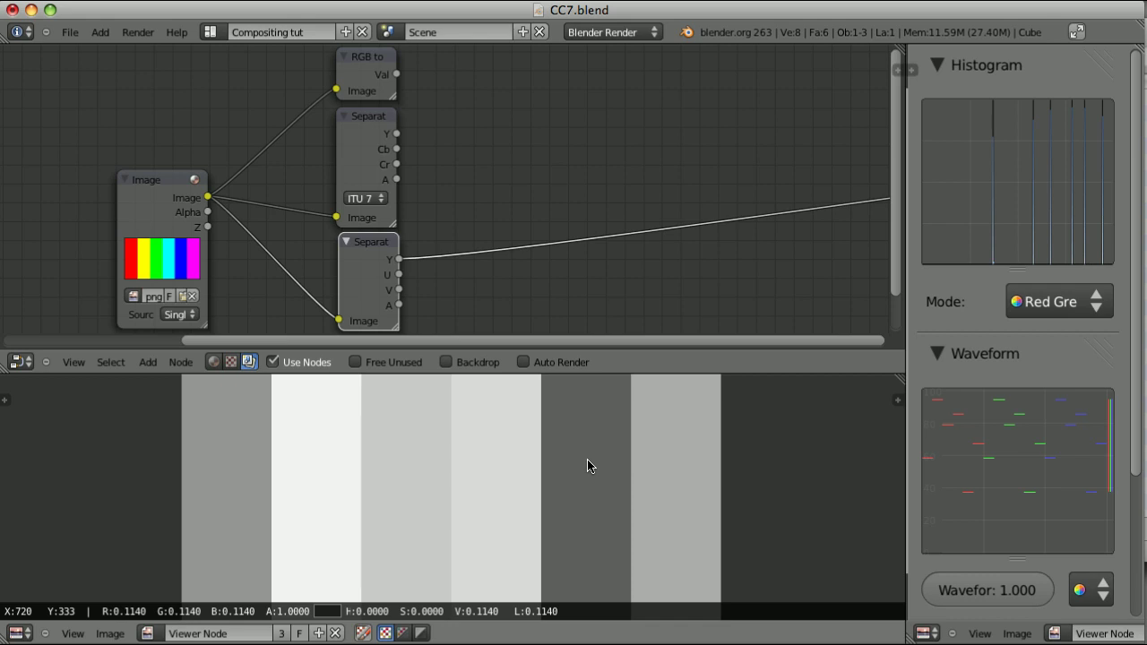
{"action": "left_click_drag", "start_coordinate": [587, 458], "coordinate": [406, 453]}
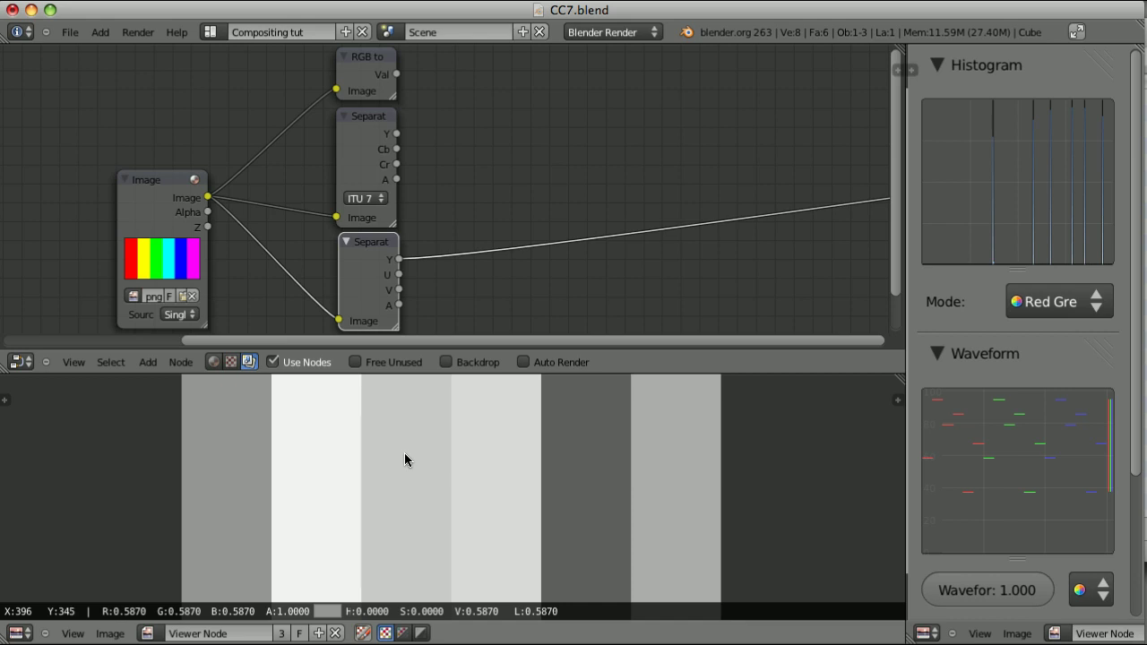
{"action": "left_click_drag", "start_coordinate": [405, 453], "coordinate": [223, 443]}
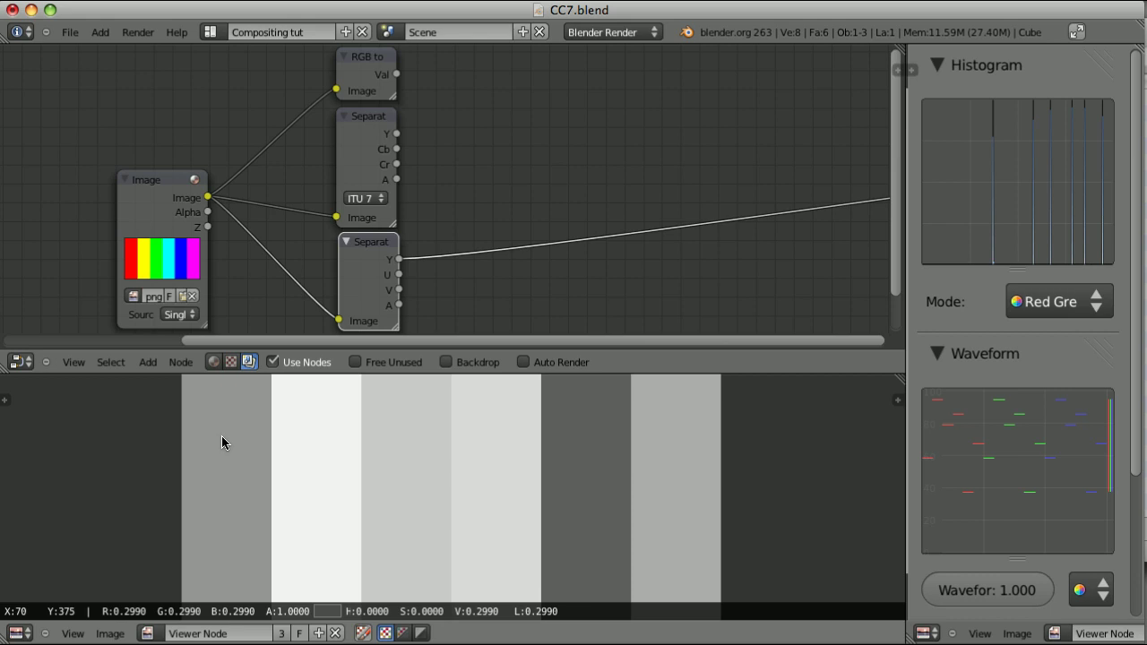
{"action": "left_click_drag", "start_coordinate": [223, 441], "coordinate": [227, 452]}
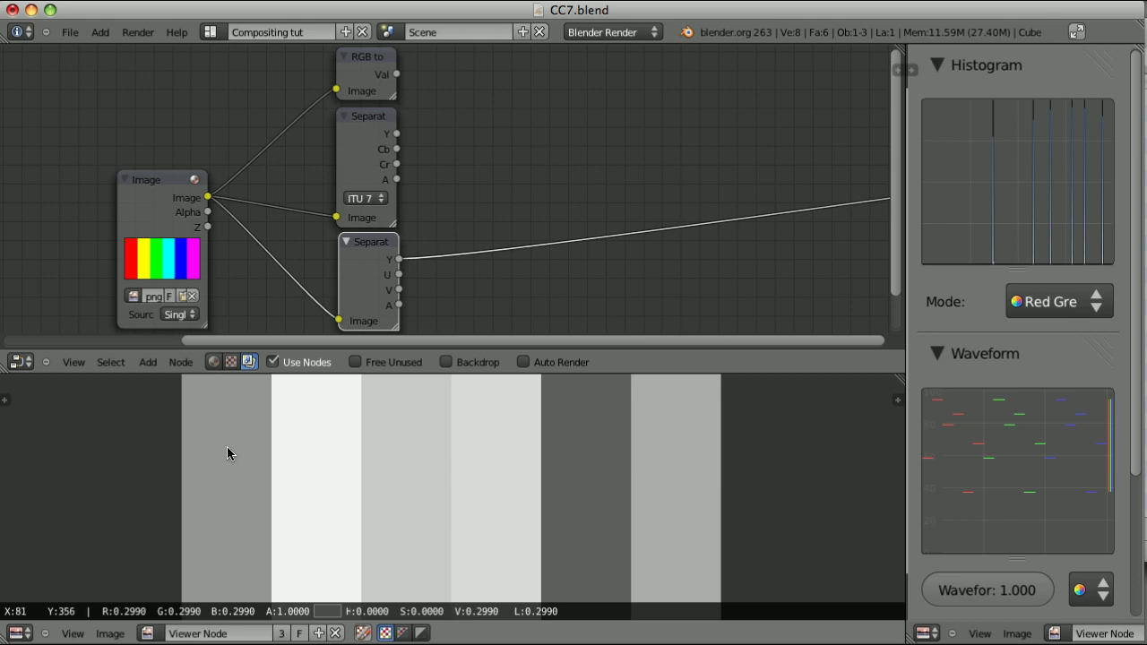
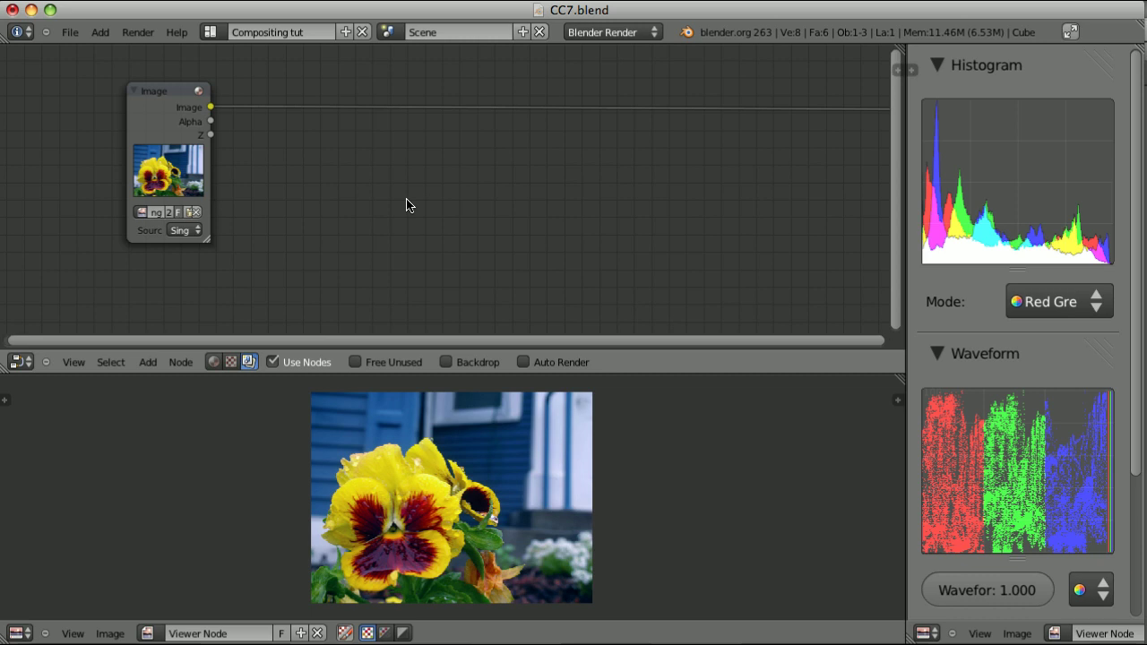
Add a Bright/Contrast node and insert it on the link leaving the flower Image node.
{"action": "key", "text": "shift+a"}
{"action": "mouse_move", "coordinate": [406, 205]}
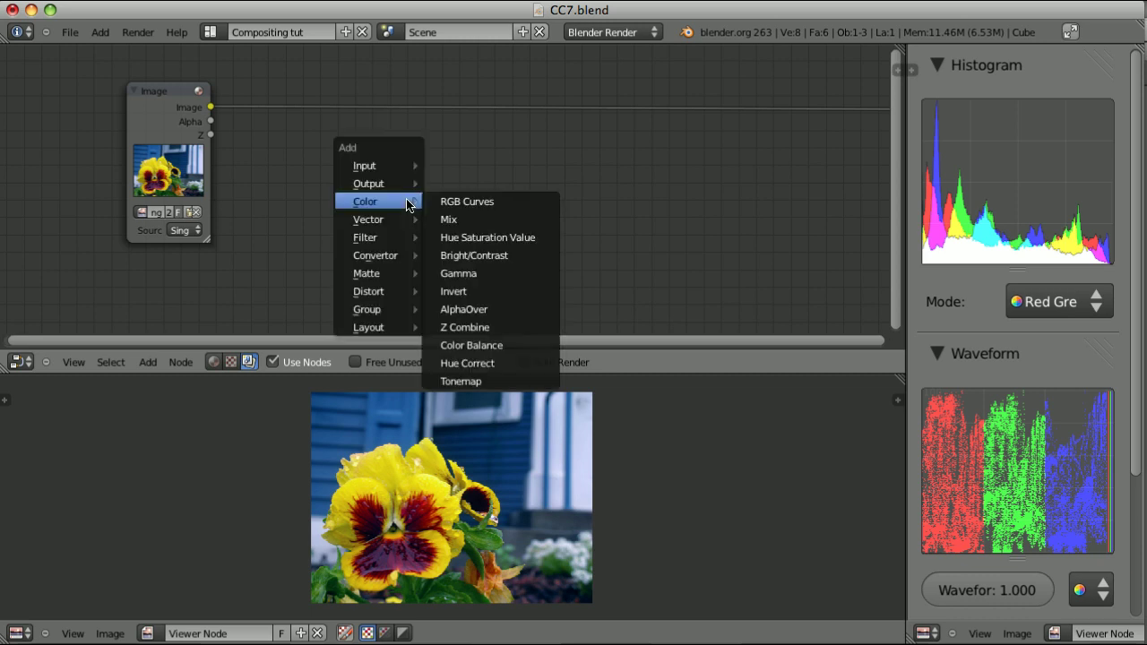
{"action": "left_click", "coordinate": [522, 256]}
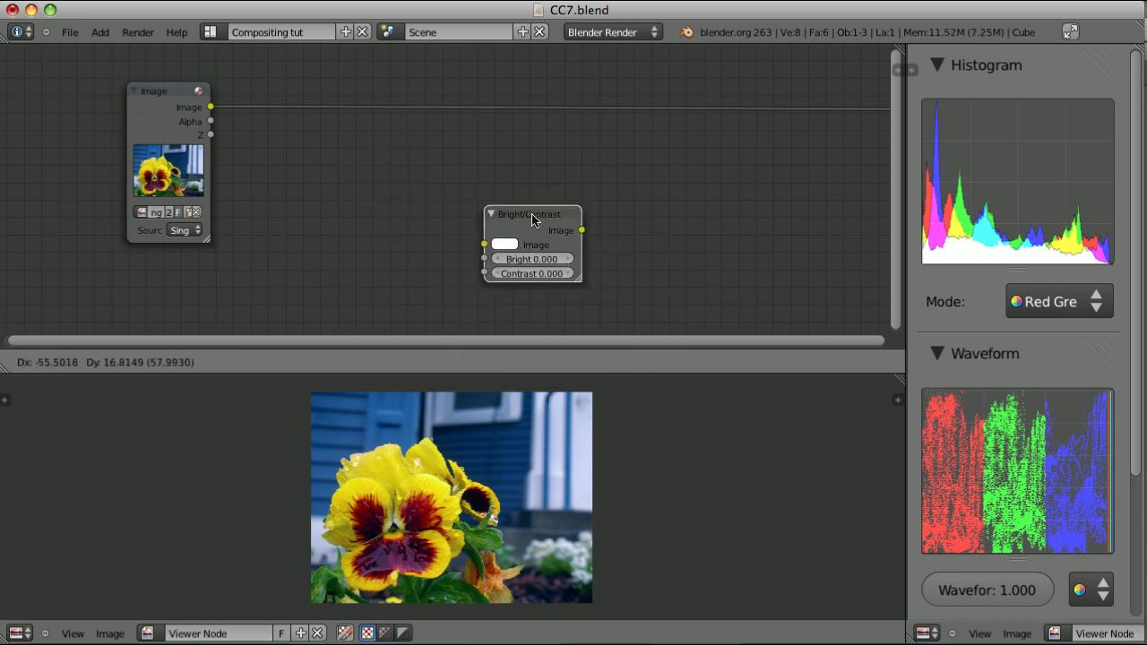
{"action": "left_click", "coordinate": [364, 110]}
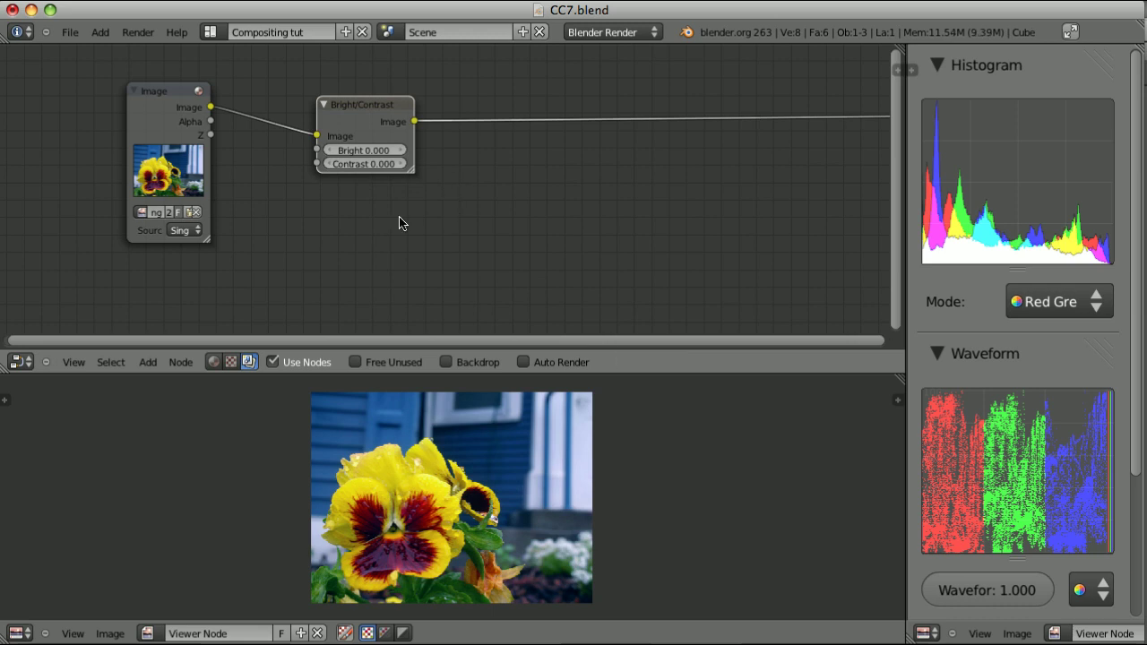
Lower the Bright/Contrast node's Bright value to -14.330 to see the darkened flower, and reset it to 0.
{"action": "left_click_drag", "start_coordinate": [385, 154], "coordinate": [289, 149]}
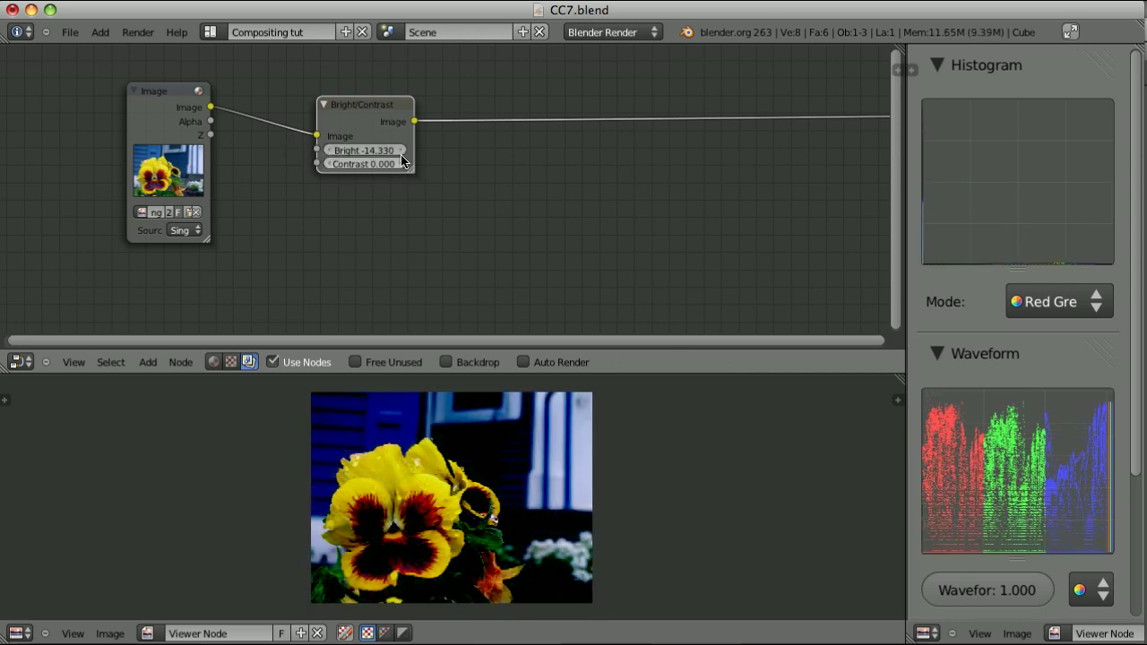
{"action": "left_click", "coordinate": [388, 154]}
{"action": "type", "text": "0"}
{"action": "key", "text": "Return"}
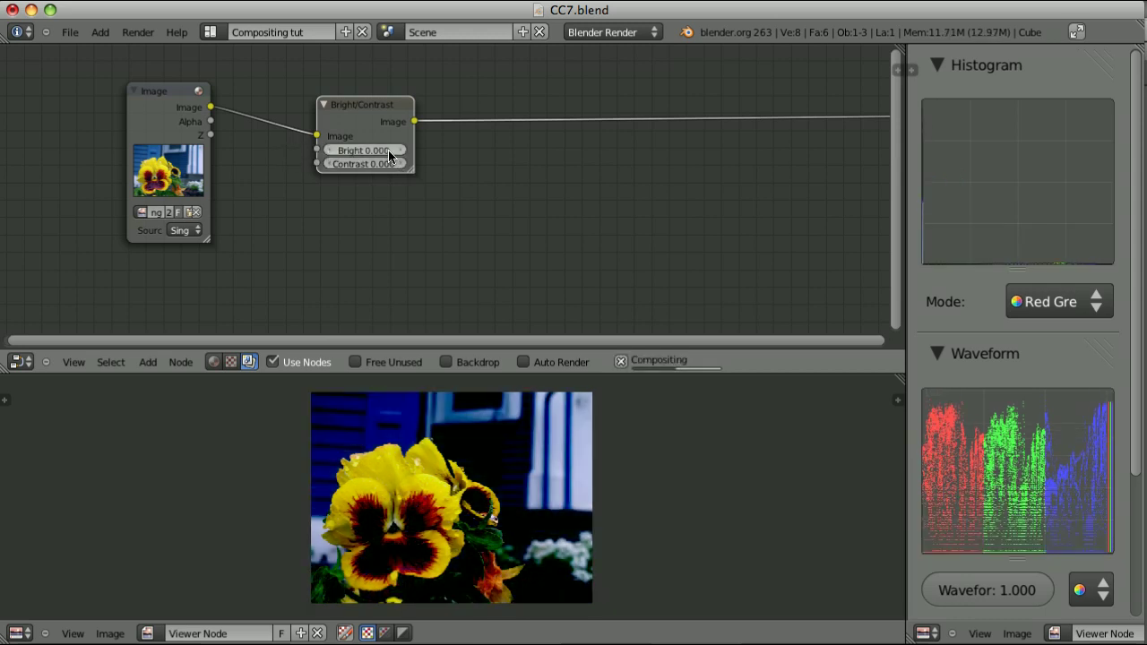
Raise the Bright/Contrast node's Bright value to 19.807 to see the lightened flower, and reset it to 0.
{"action": "left_click_drag", "start_coordinate": [395, 152], "coordinate": [558, 161]}
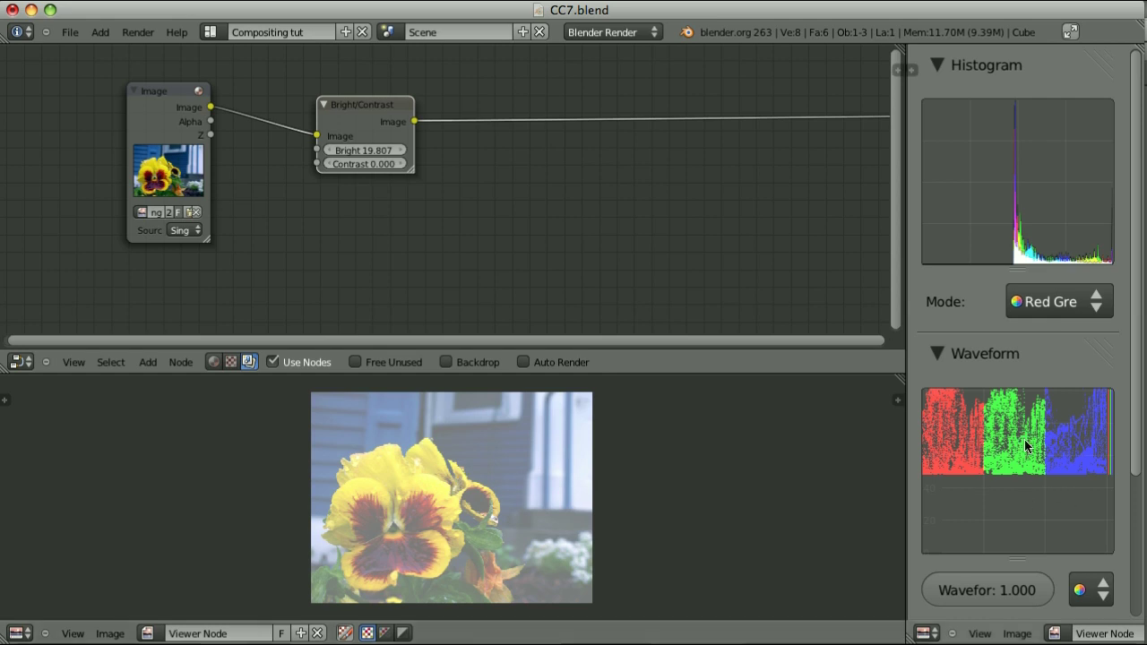
{"action": "left_click", "coordinate": [375, 148]}
{"action": "type", "text": "0"}
{"action": "key", "text": "Return"}
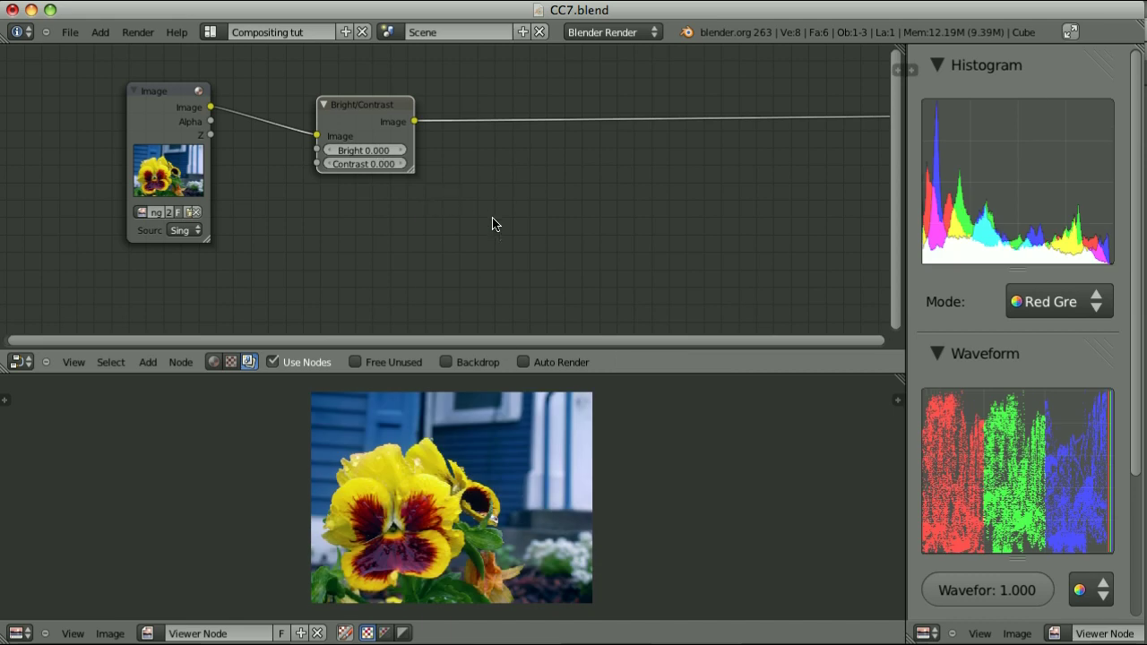
Insert an RGB Curves node after the Bright/Contrast node and raise its curve's black end point to about mid-height.
{"action": "key", "text": "shift+a"}
{"action": "mouse_move", "coordinate": [491, 223]}
{"action": "left_click", "coordinate": [573, 221]}
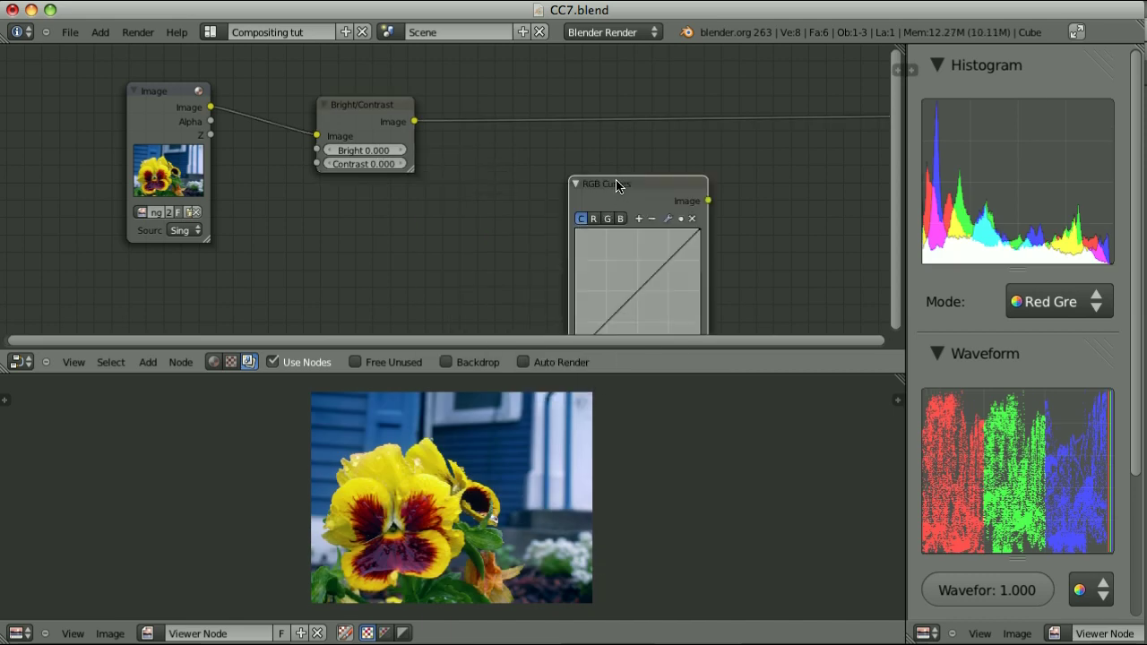
{"action": "left_click", "coordinate": [568, 118]}
{"action": "left_click_drag", "start_coordinate": [548, 258], "coordinate": [550, 161]}
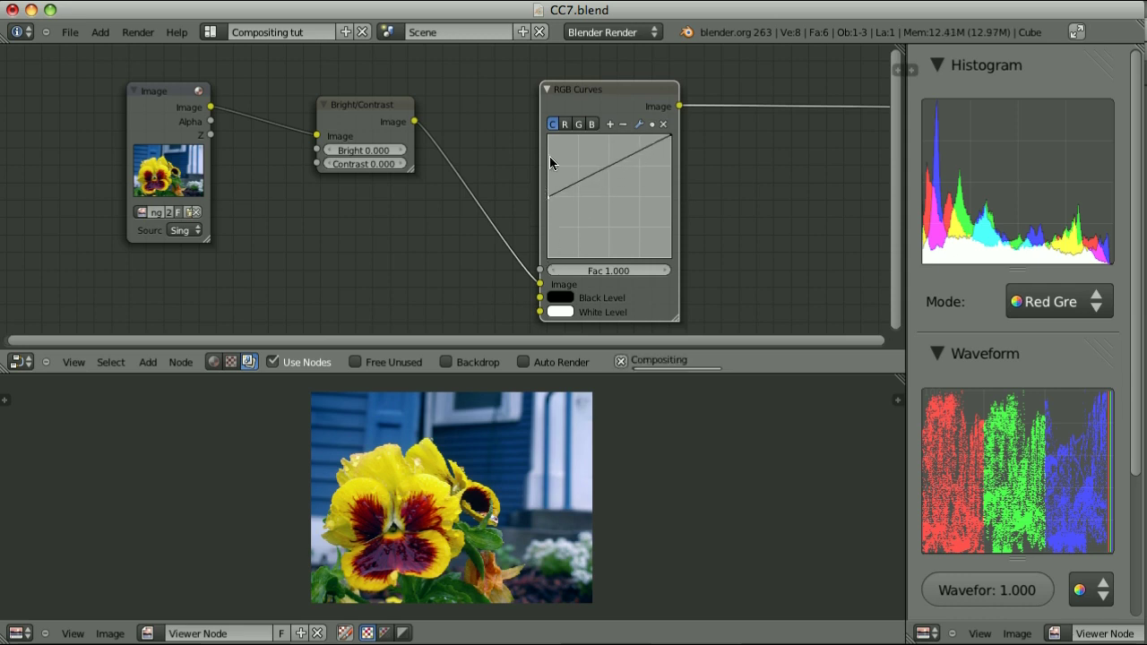
Replace the RGB Curves node with a Color Balance node on the link leaving the Bright/Contrast node.
{"action": "key", "text": "ctrl+x"}
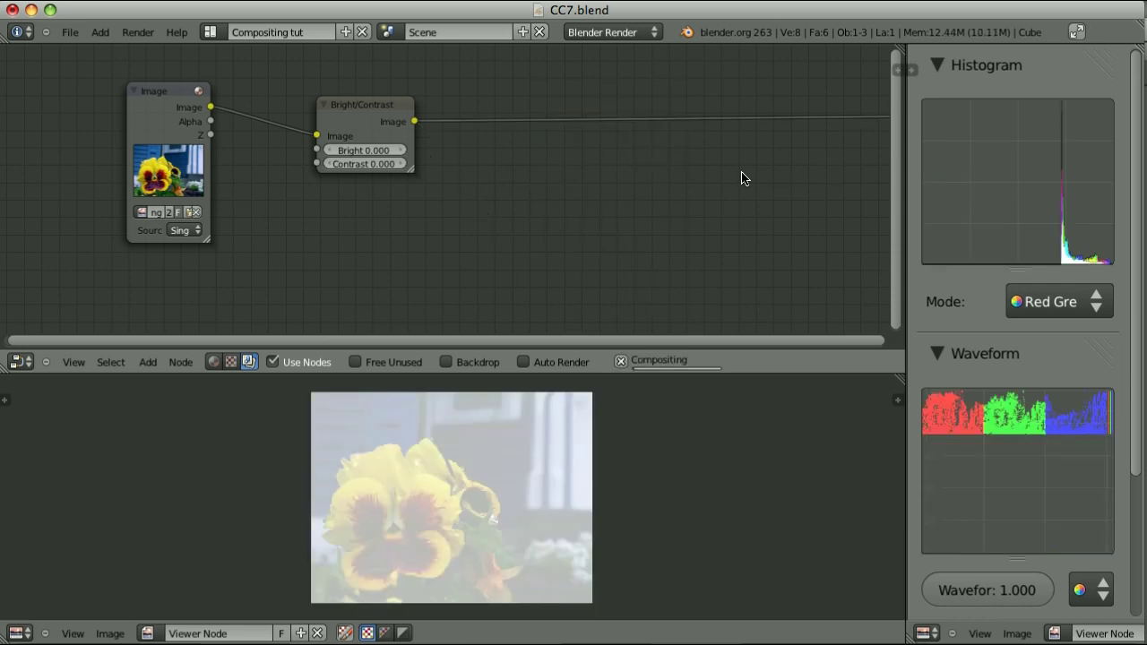
{"action": "key", "text": "shift+a"}
{"action": "mouse_move", "coordinate": [617, 196]}
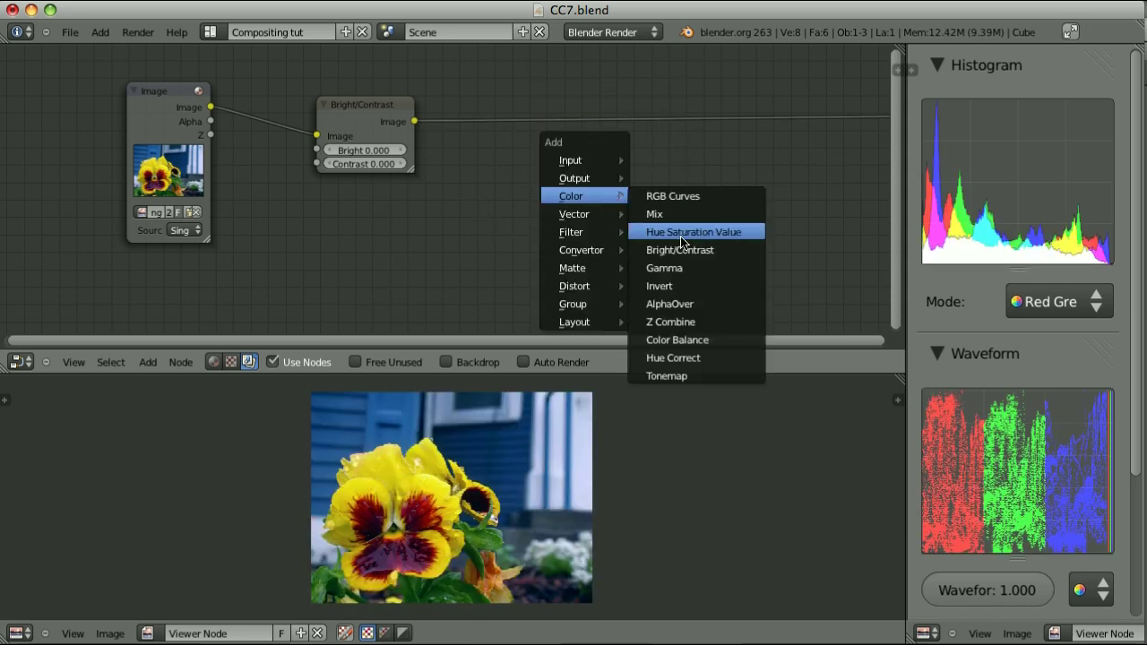
{"action": "left_click", "coordinate": [712, 339]}
{"action": "left_click", "coordinate": [543, 114]}
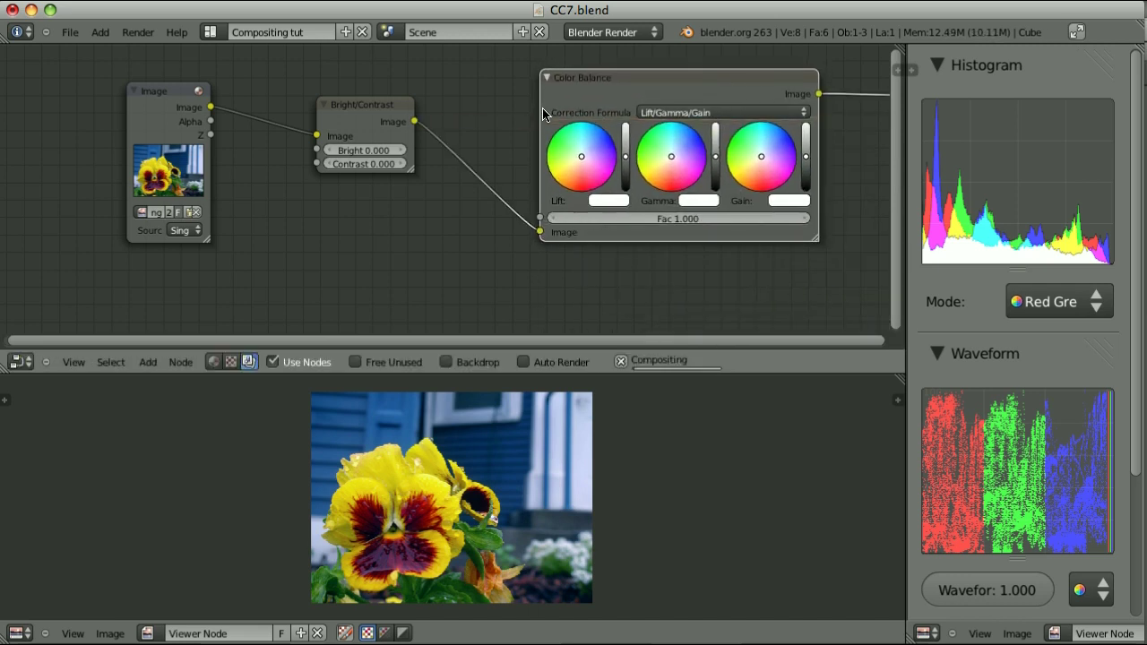
Raise the Color Balance node's Lift brightness to see the lifted dark areas, and undo back to before the node was added.
{"action": "left_click", "coordinate": [630, 143]}
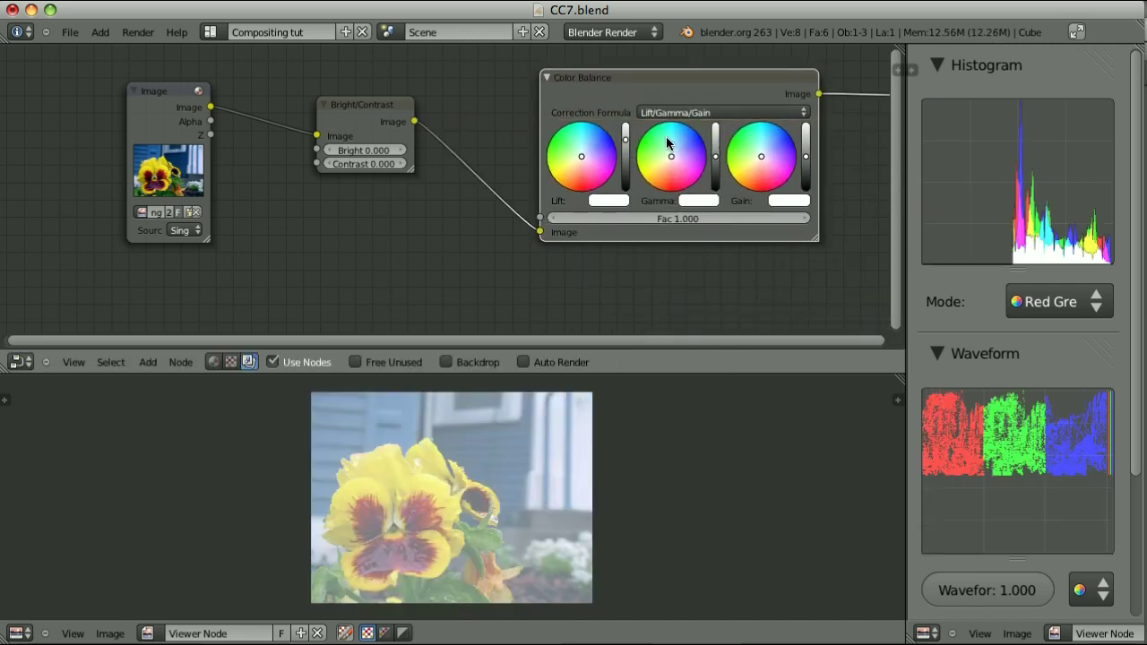
{"action": "key", "text": "ctrl+z"}
{"action": "key", "text": "ctrl+z"}
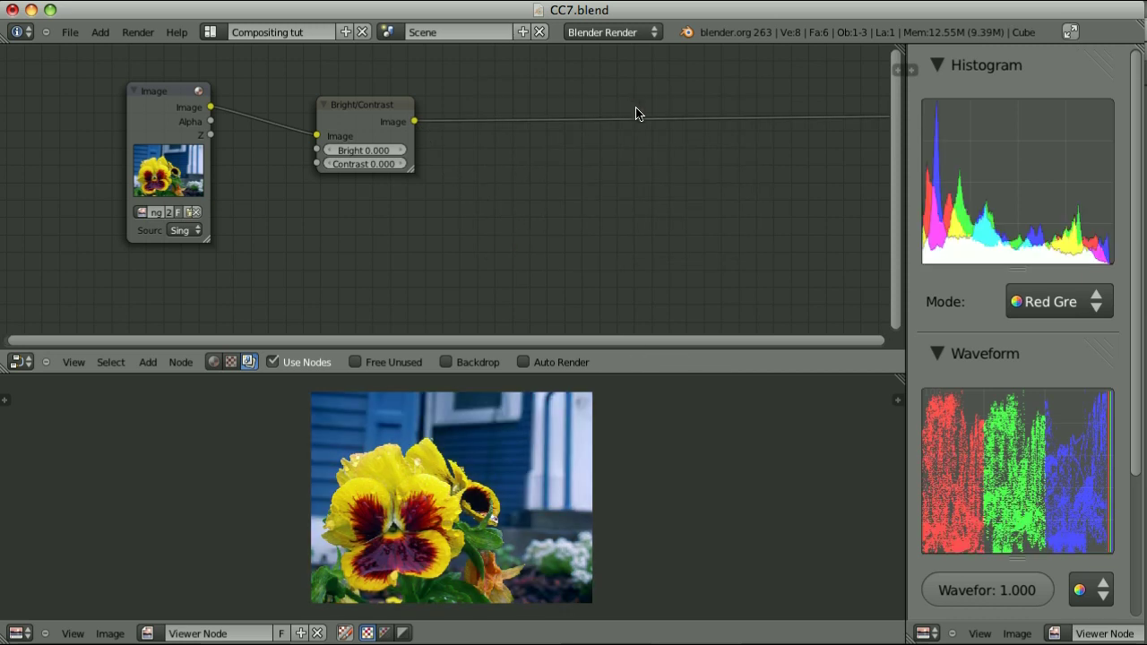
Raise the Bright/Contrast node's Contrast value to 3.022 and continue to increase it well beyond that.
{"action": "left_click", "coordinate": [401, 163]}
{"action": "left_click_drag", "start_coordinate": [418, 165], "coordinate": [447, 161]}
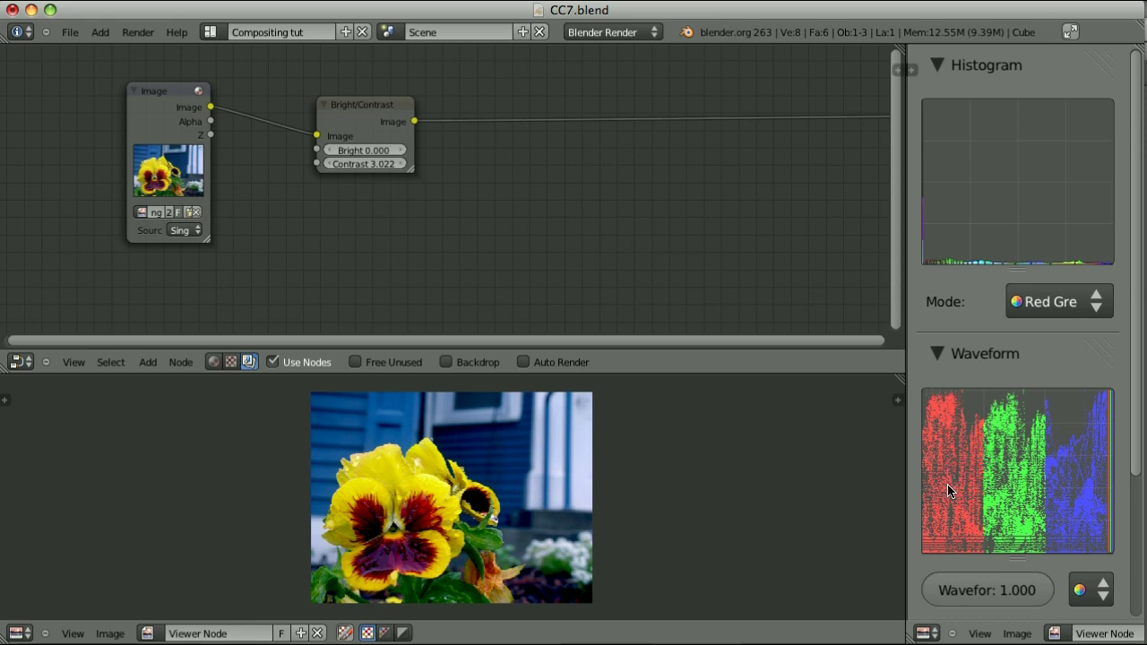
{"action": "left_click_drag", "start_coordinate": [397, 166], "coordinate": [657, 171]}
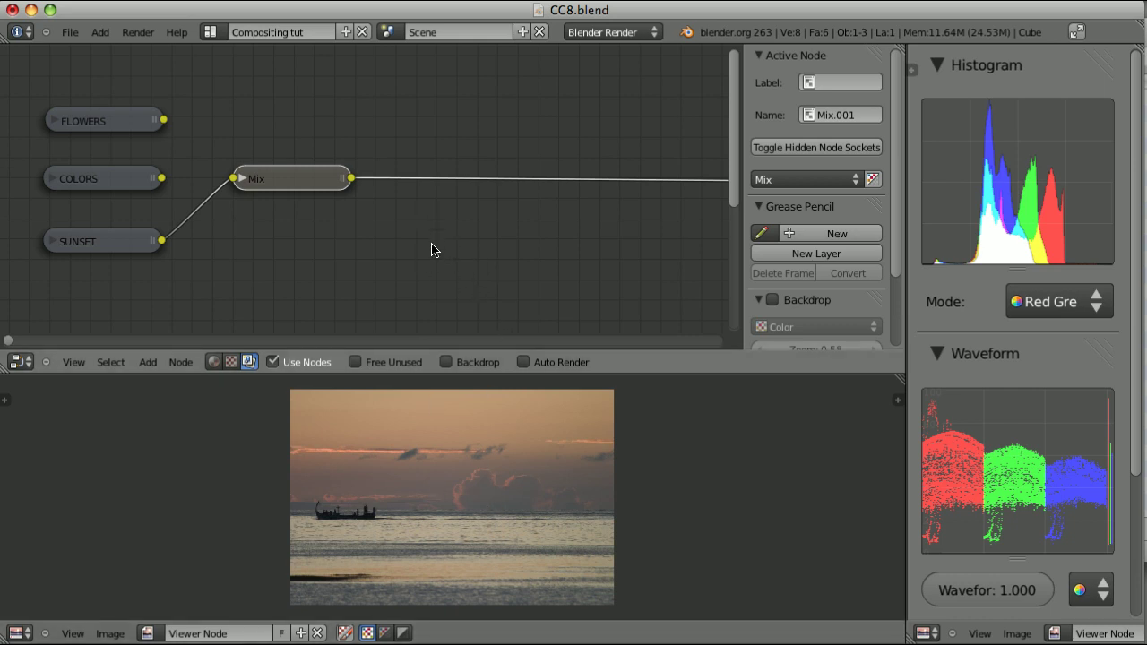
Add a Hue Saturation Value node and insert it on the link leaving the Mix node of the sunset image.
{"action": "key", "text": "shift+a"}
{"action": "mouse_move", "coordinate": [431, 249]}
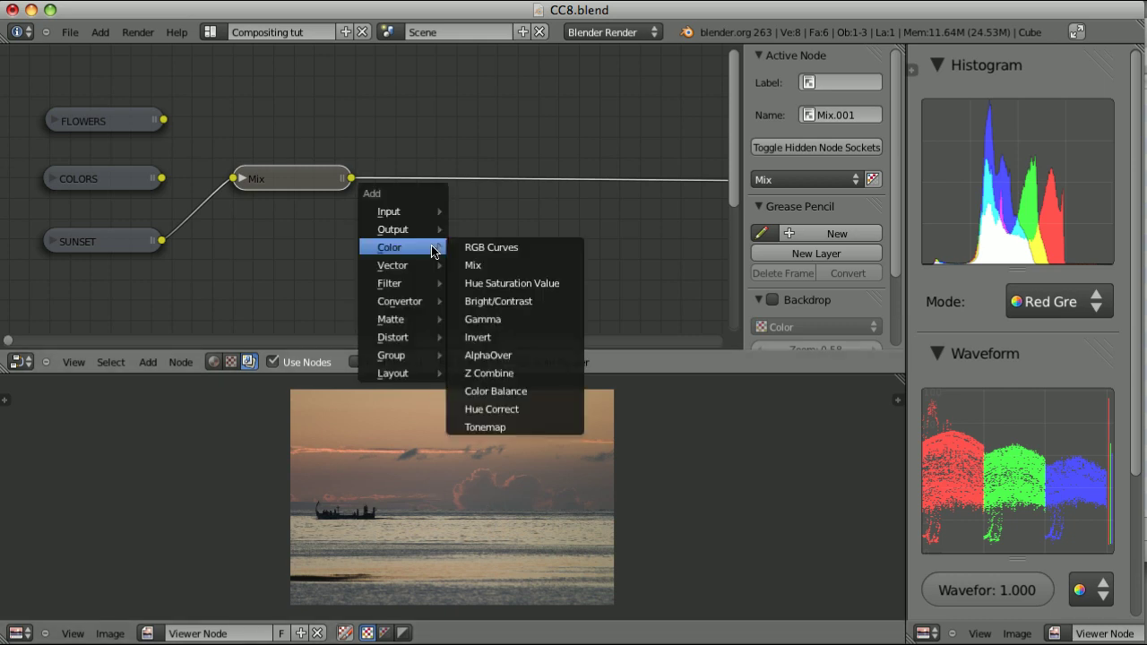
{"action": "left_click", "coordinate": [489, 285]}
{"action": "left_click", "coordinate": [454, 141]}
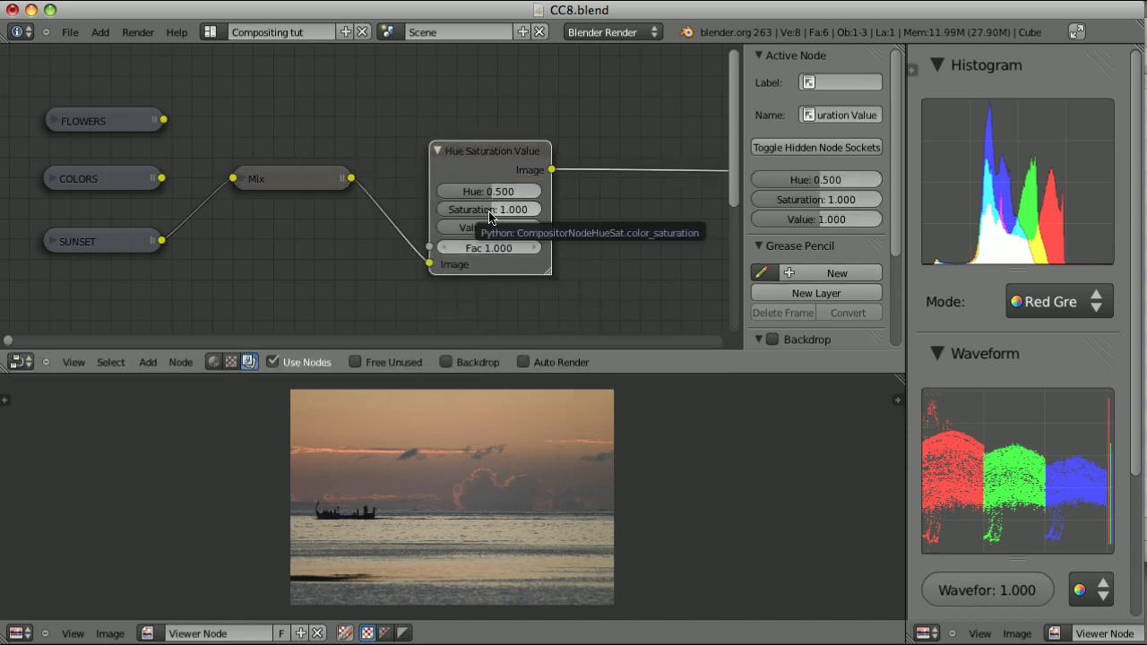
Lower the Hue Saturation Value node's Saturation to 0.392 and on to 0, and hide the node editor's sidebar.
{"action": "mouse_move", "coordinate": [489, 215]}
{"action": "left_mouse_down"}
{"action": "mouse_move", "coordinate": [462, 216]}
{"action": "mouse_move", "coordinate": [495, 215]}
{"action": "left_mouse_up"}
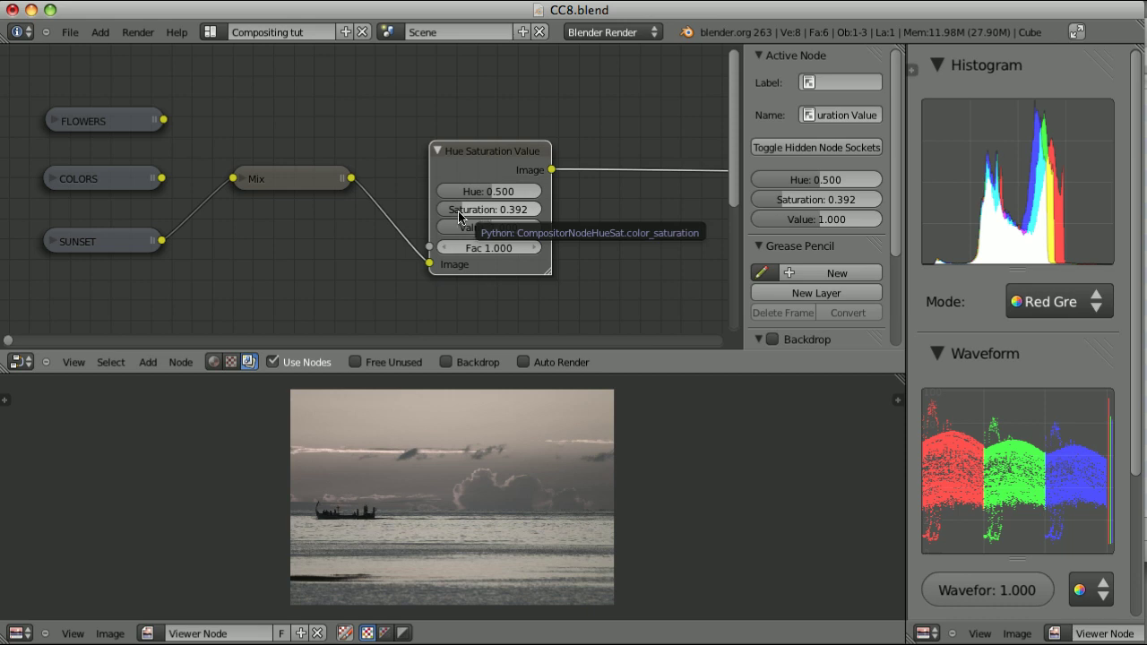
{"action": "left_click_drag", "start_coordinate": [465, 215], "coordinate": [362, 211]}
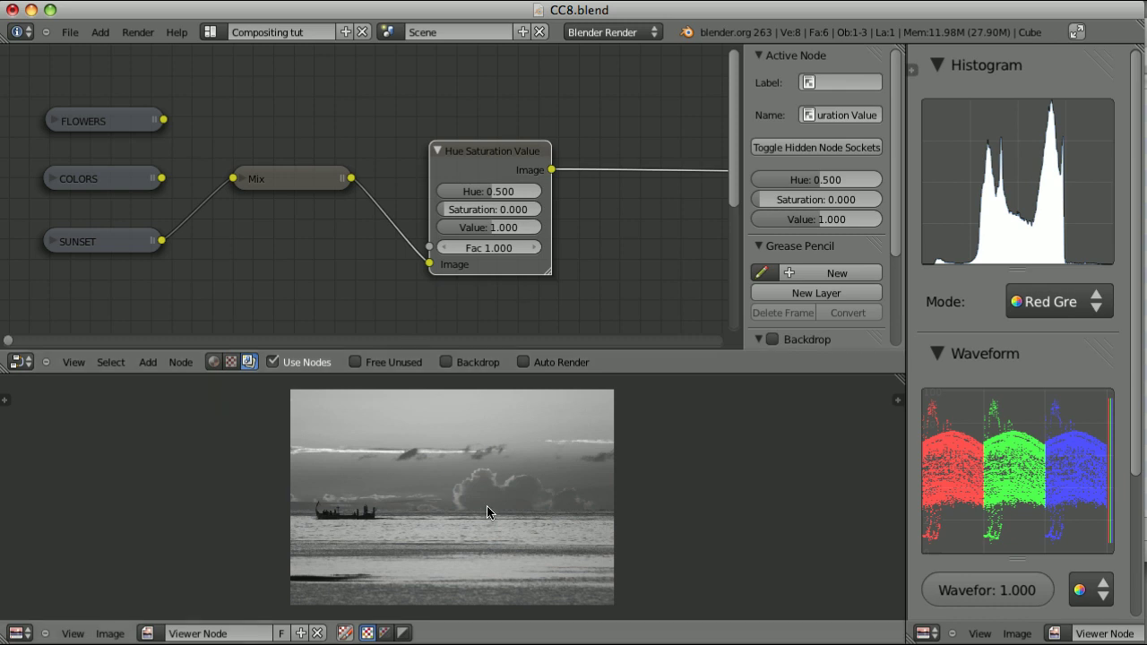
{"action": "key", "text": "n"}
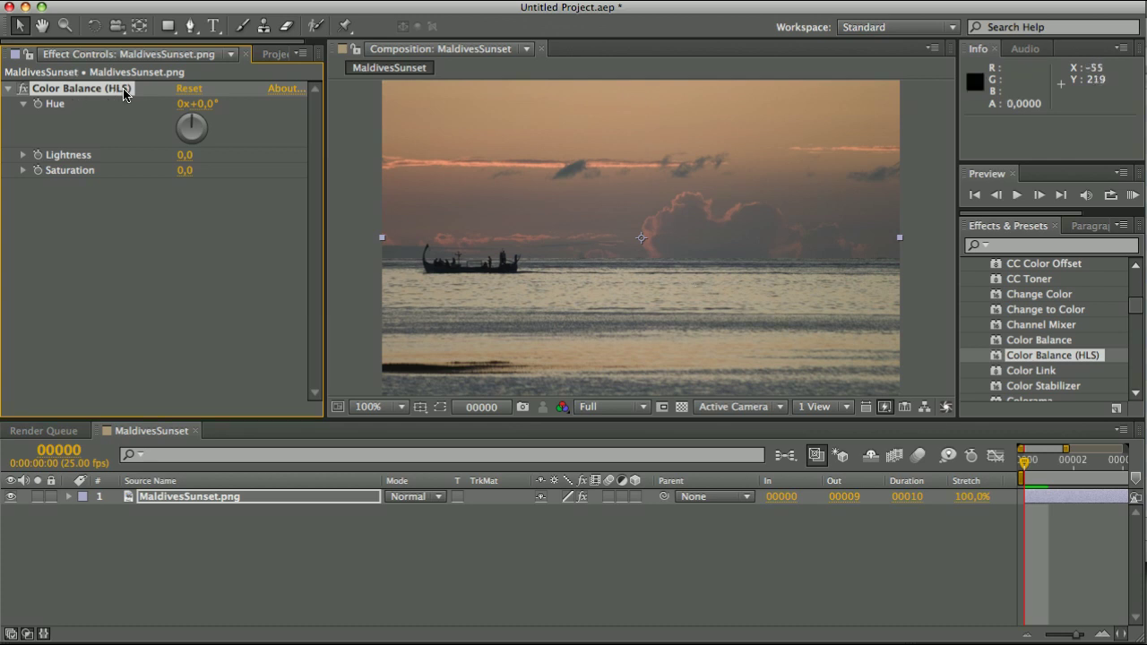
In After Effects, lower the Color Balance (HLS) effect's Saturation to -100 on the sunset image, and raise it again.
{"action": "left_click_drag", "start_coordinate": [185, 177], "coordinate": [64, 175]}
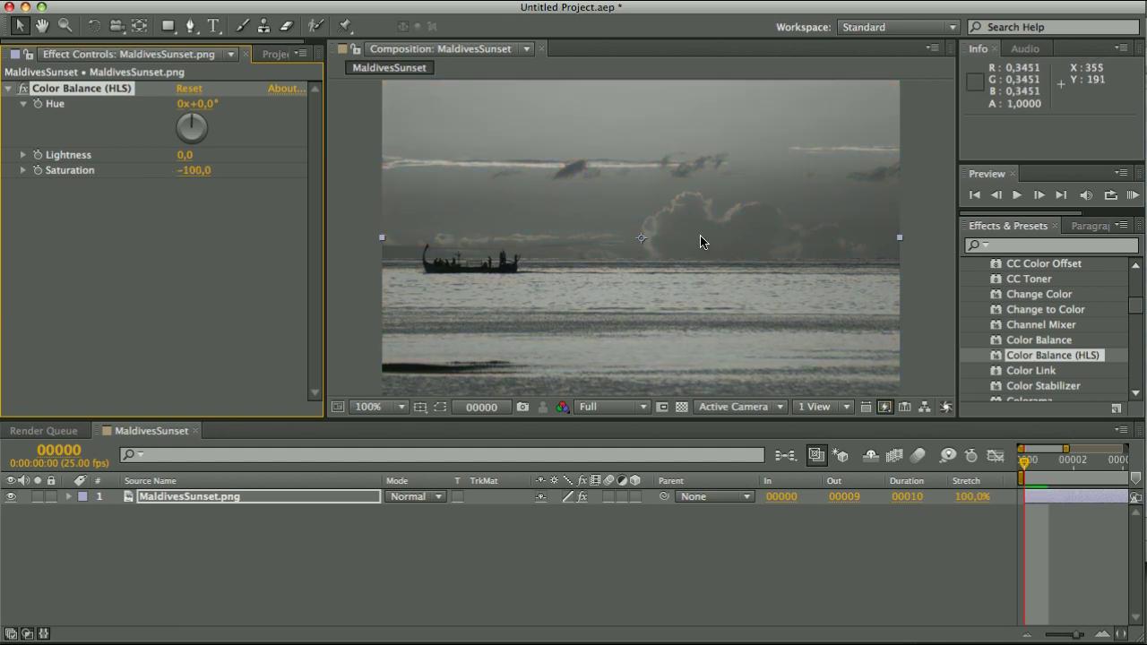
{"action": "left_click_drag", "start_coordinate": [190, 171], "coordinate": [214, 167]}
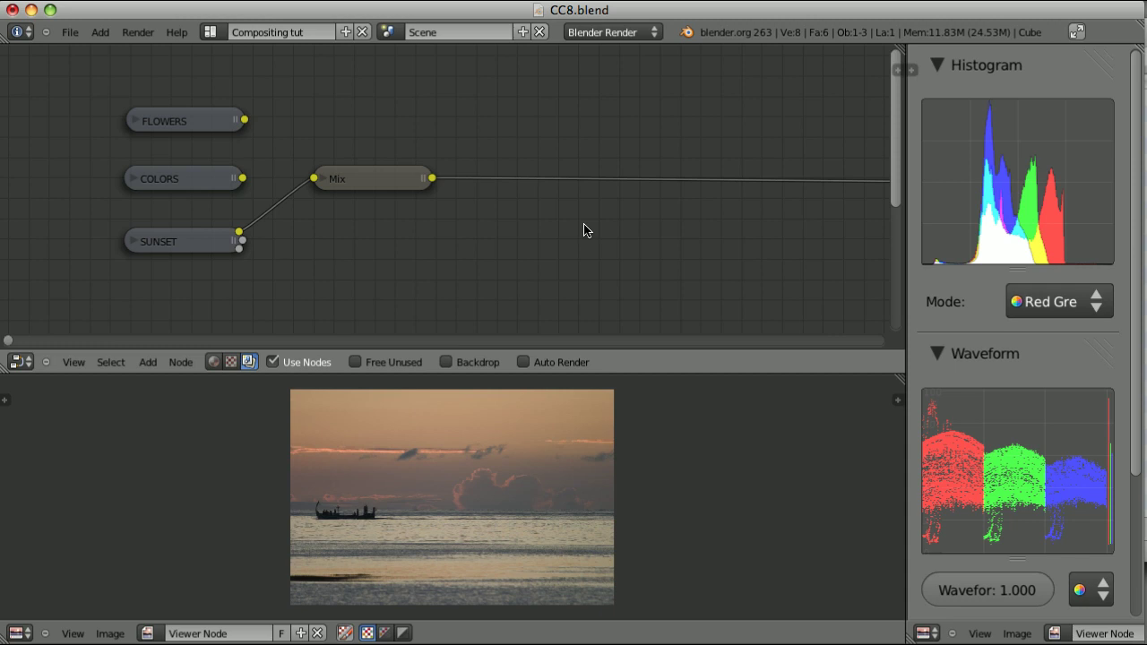
In Blender, insert a Separate YUVA node on the link leaving the Mix node so its Y channel is displayed.
{"action": "key", "text": "shift+a"}
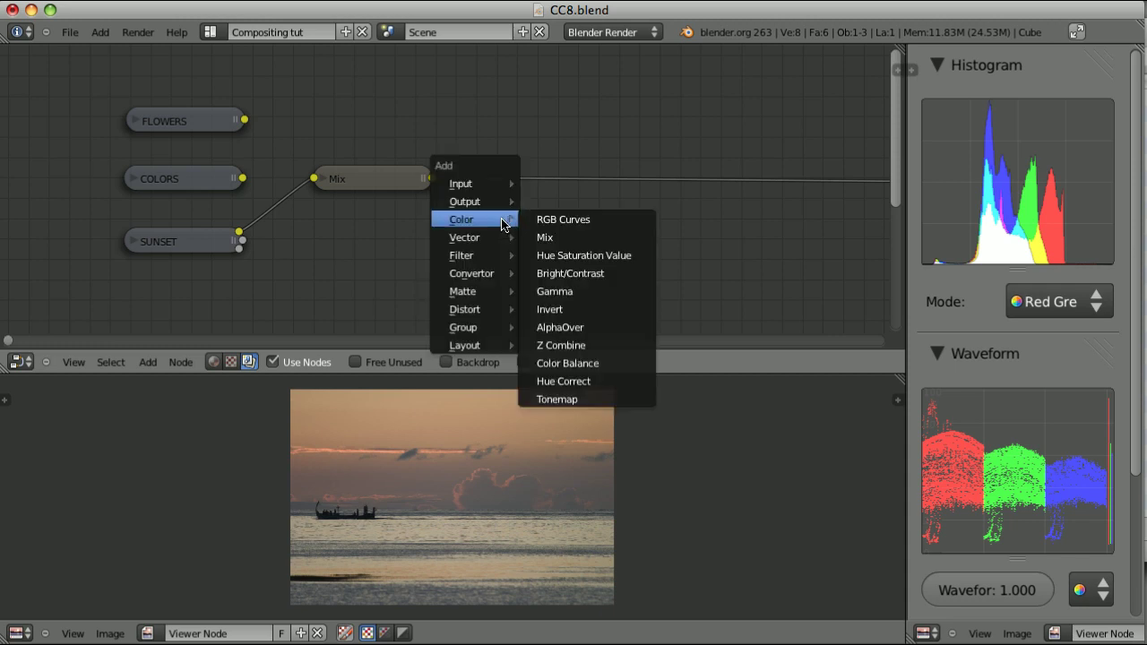
{"action": "mouse_move", "coordinate": [484, 276]}
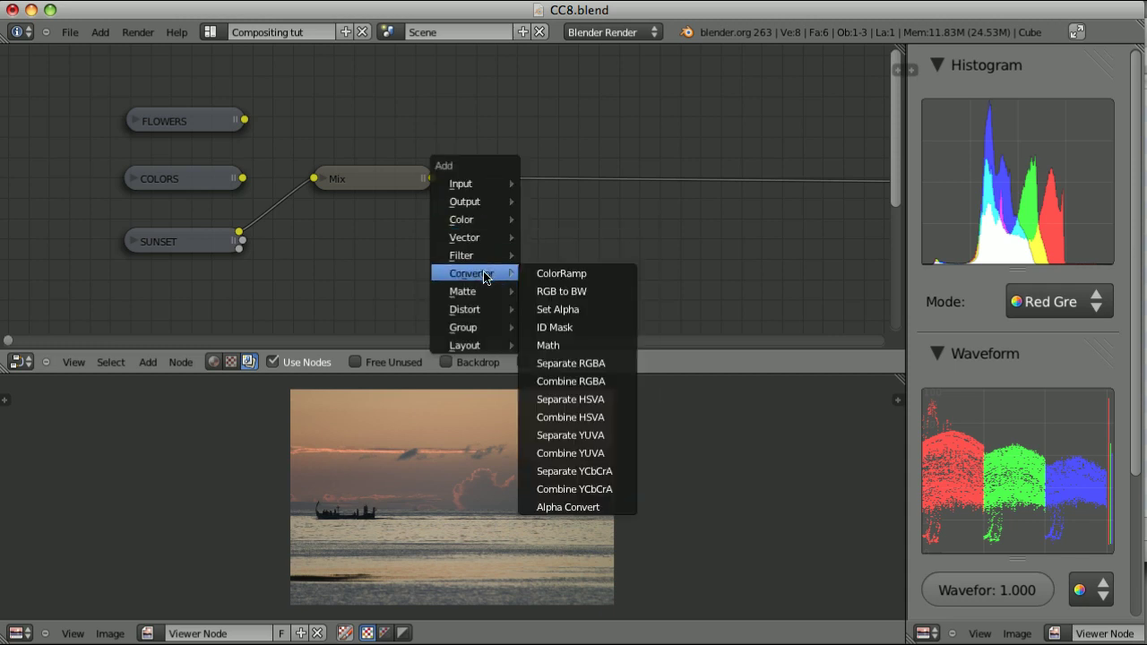
{"action": "left_click", "coordinate": [591, 435]}
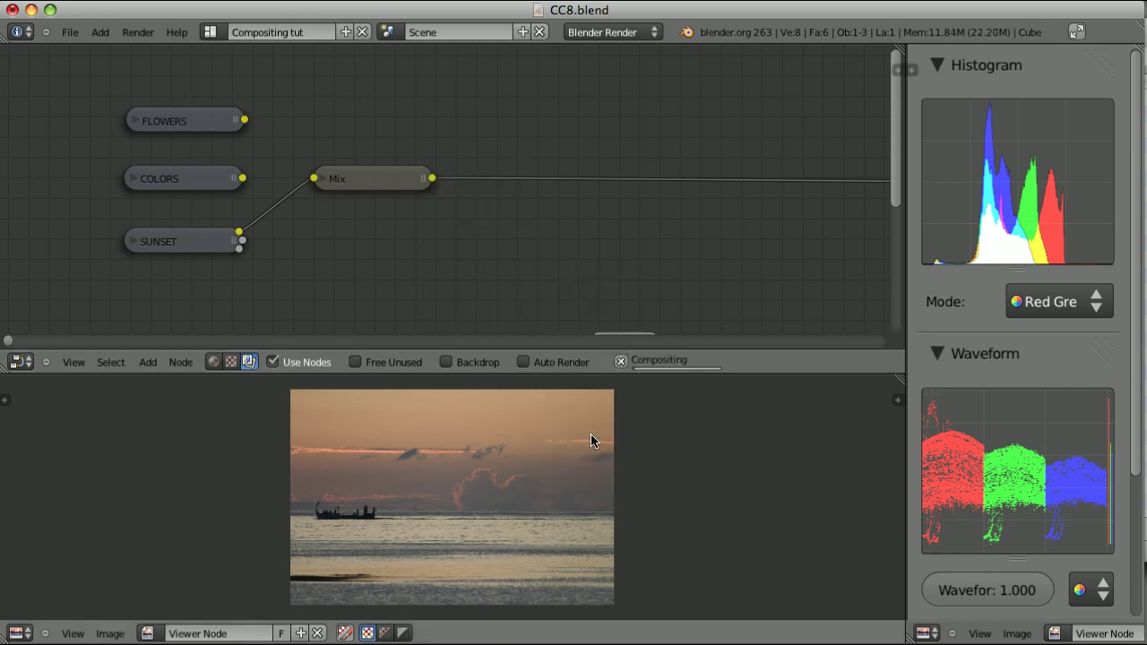
{"action": "left_click", "coordinate": [510, 94]}
{"action": "left_click_drag", "start_coordinate": [578, 247], "coordinate": [581, 179]}
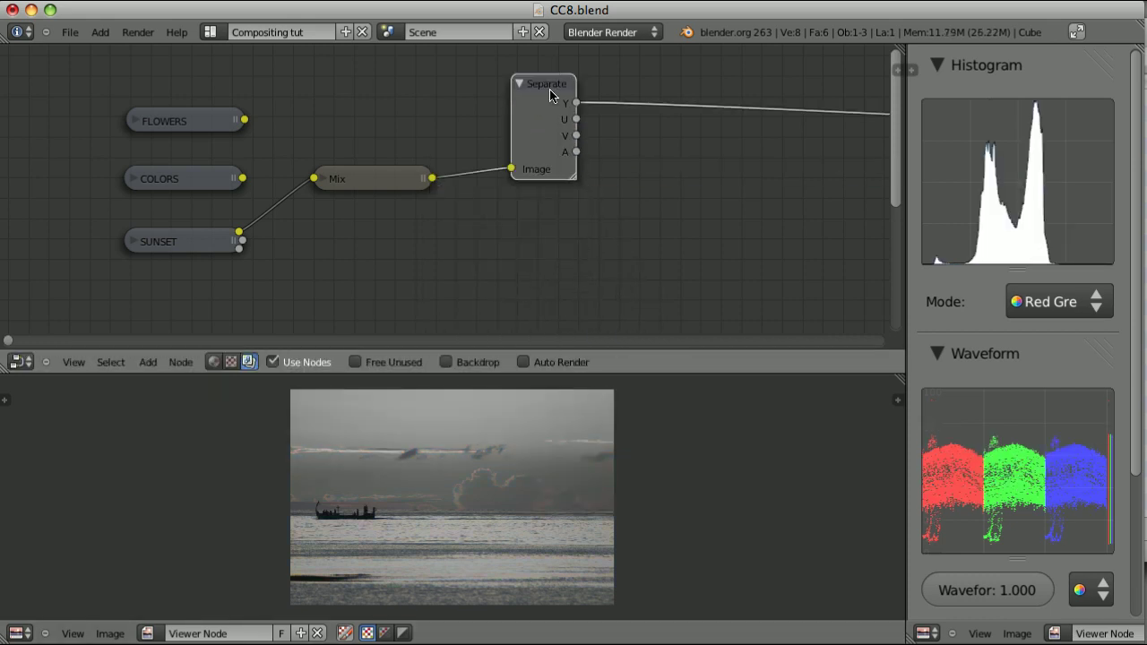
Add a second Mix node combining the first Mix node's output with the Separate YUVA node's Y channel, and display it in the viewer.
{"action": "key", "text": "shift+a"}
{"action": "mouse_move", "coordinate": [615, 166]}
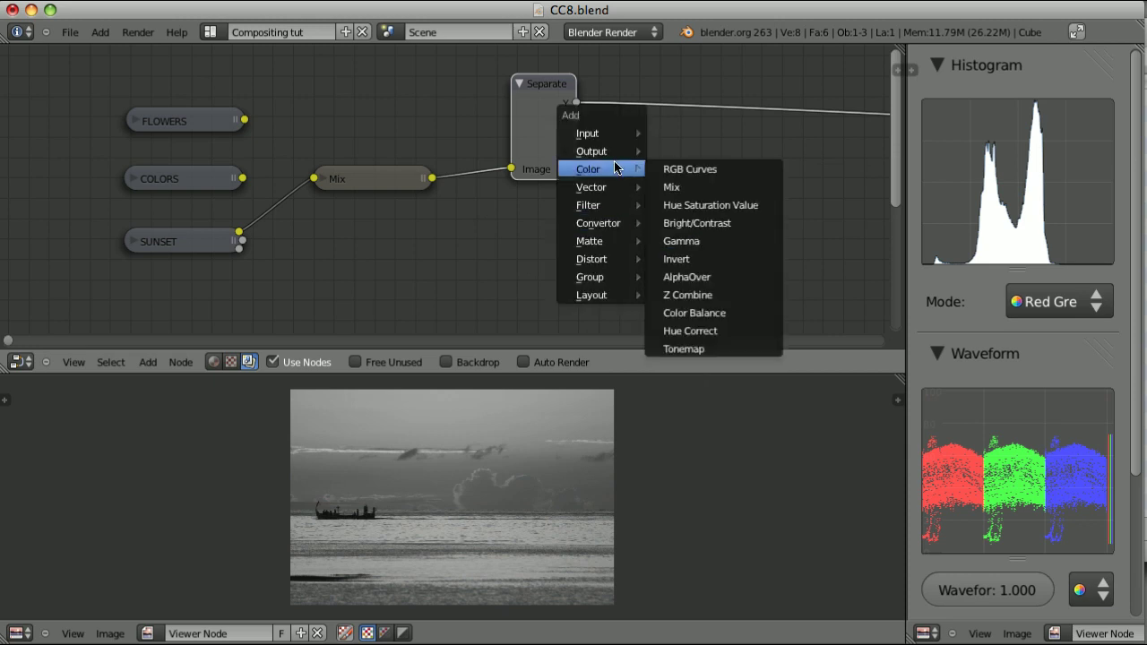
{"action": "left_click", "coordinate": [671, 187]}
{"action": "left_click", "coordinate": [612, 182]}
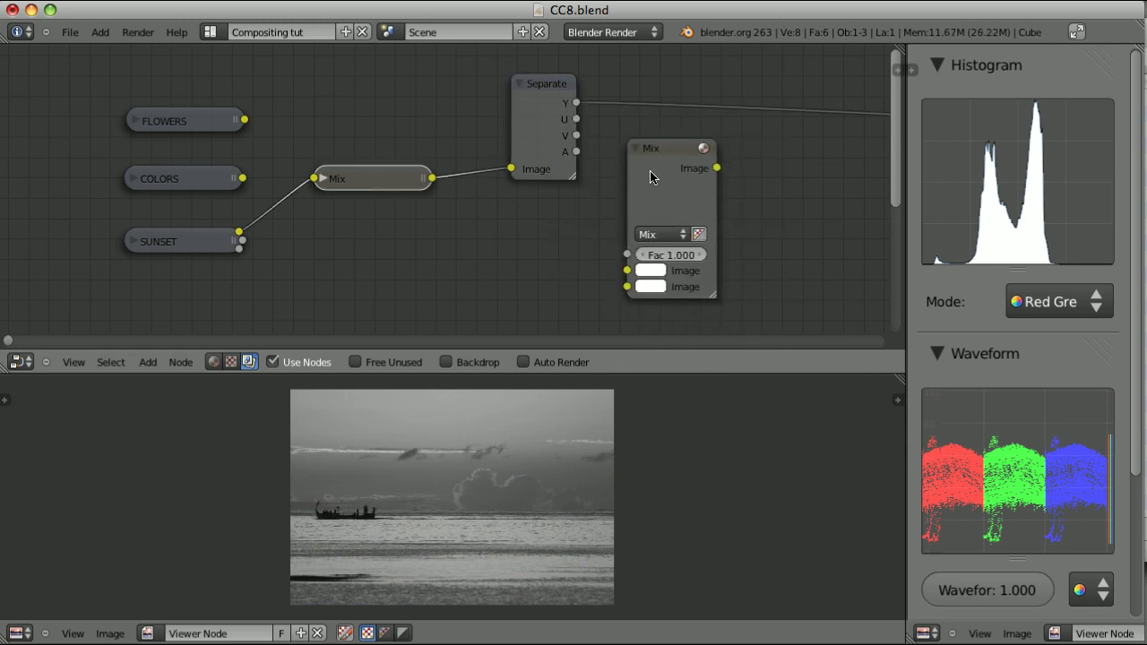
{"action": "left_click_drag", "start_coordinate": [432, 178], "coordinate": [627, 270]}
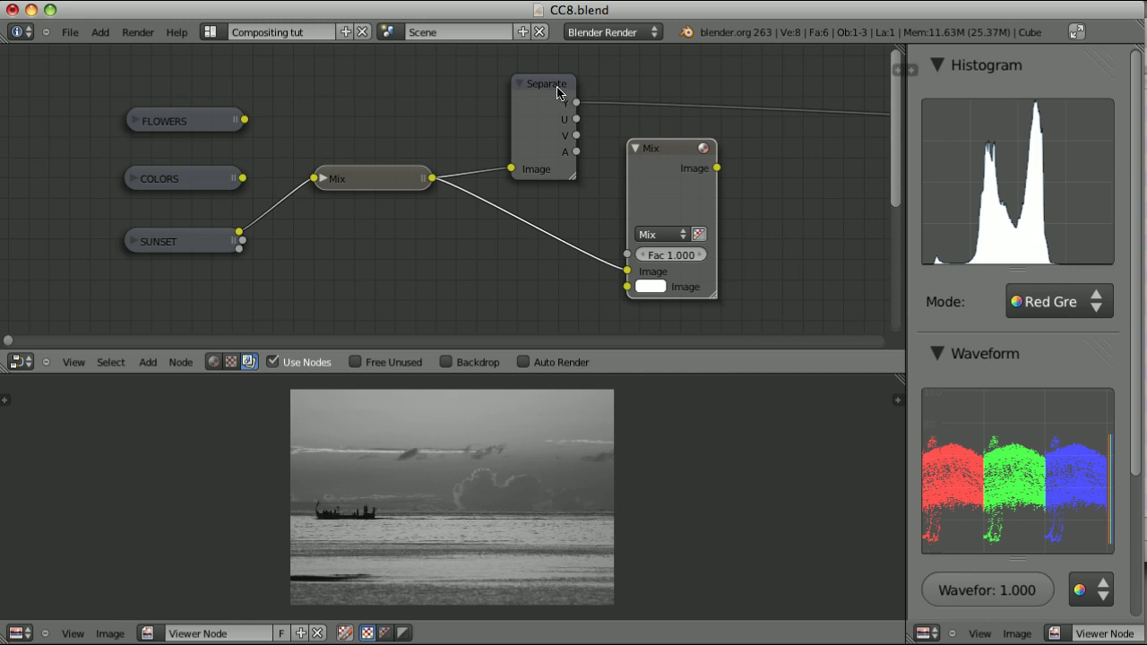
{"action": "left_click_drag", "start_coordinate": [575, 102], "coordinate": [638, 287]}
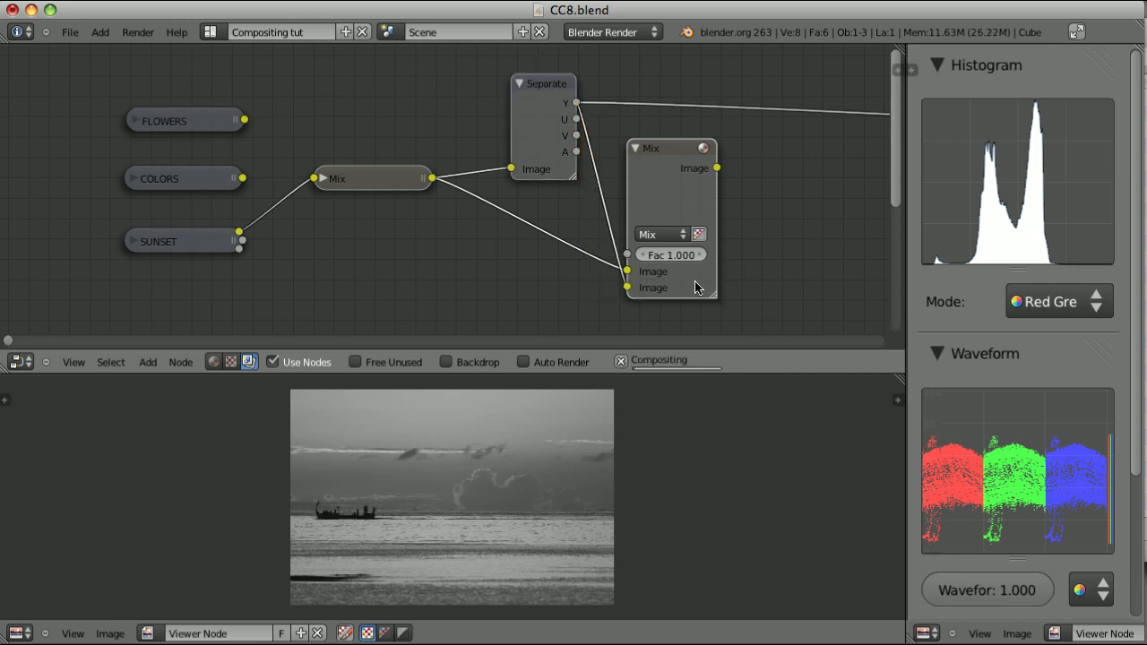
{"action": "left_click", "coordinate": [683, 274], "text": "ctrl+shift"}
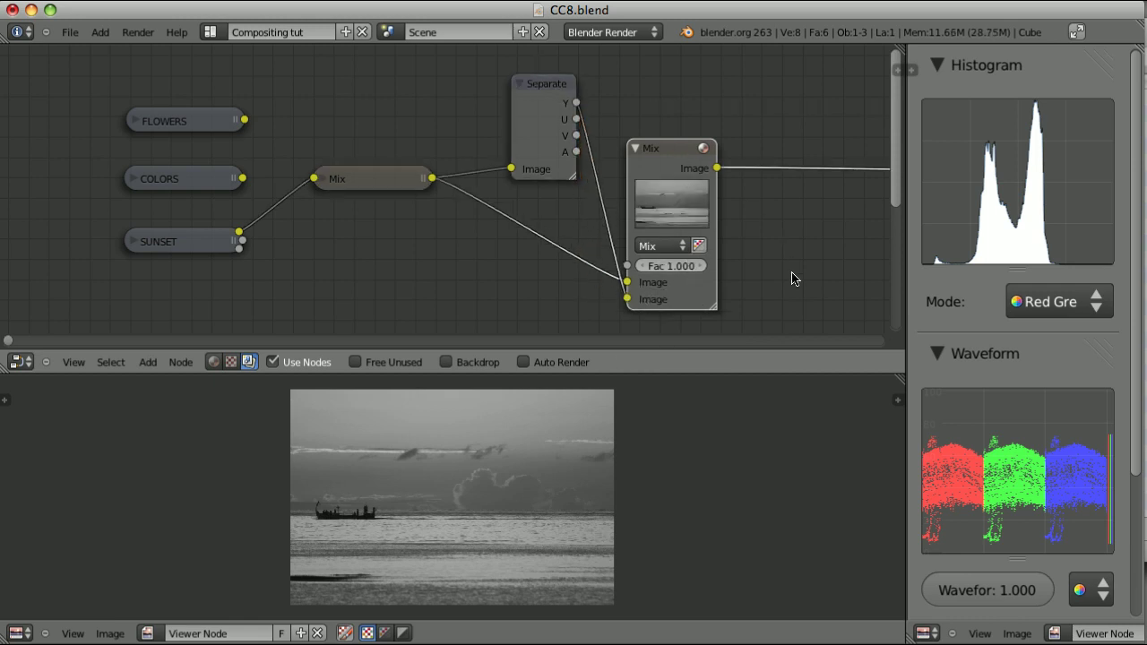
Set the second Mix node's Fac to 0 to see the original colors, and raise it to 0.500 for partial desaturation.
{"action": "left_click", "coordinate": [679, 266]}
{"action": "type", "text": "0"}
{"action": "key", "text": "Return"}
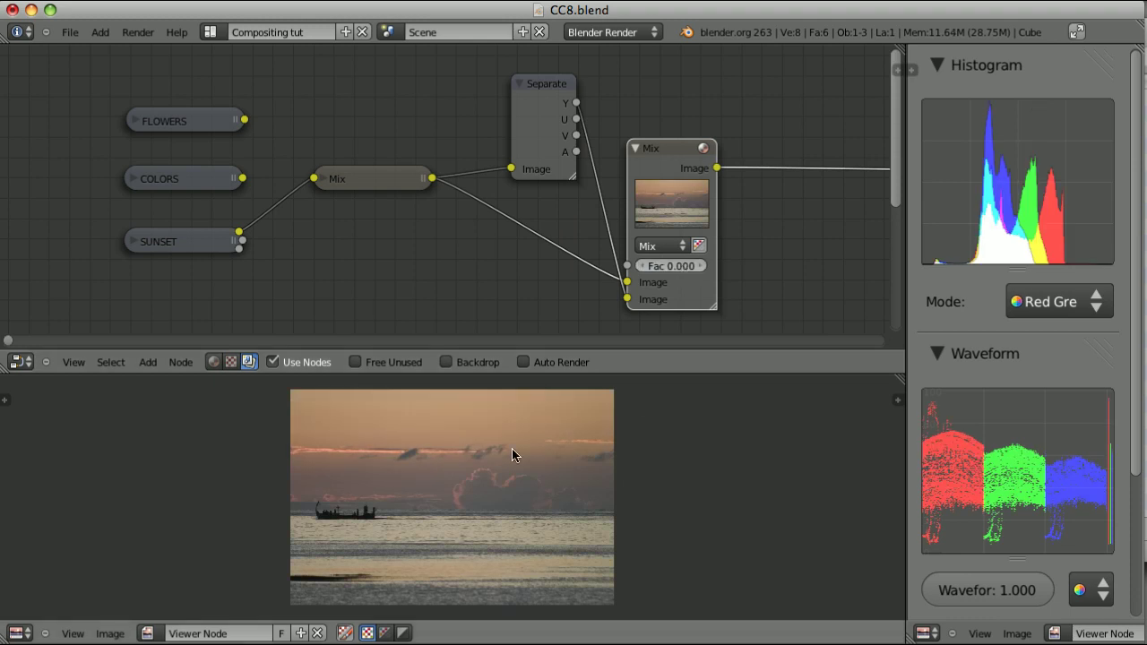
{"action": "left_click_drag", "start_coordinate": [686, 273], "coordinate": [728, 381]}
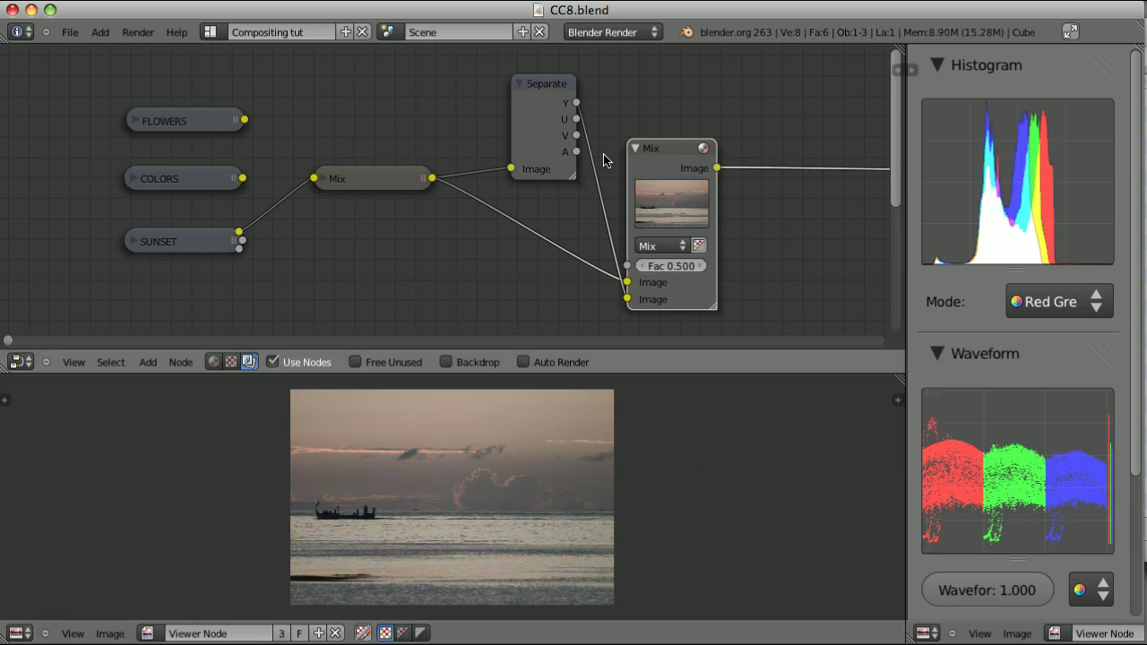
Replace the Separate YUVA node with an RGB to BW node on the link into the second Mix node's second Image input.
{"action": "left_click_drag", "start_coordinate": [538, 86], "coordinate": [518, 70]}
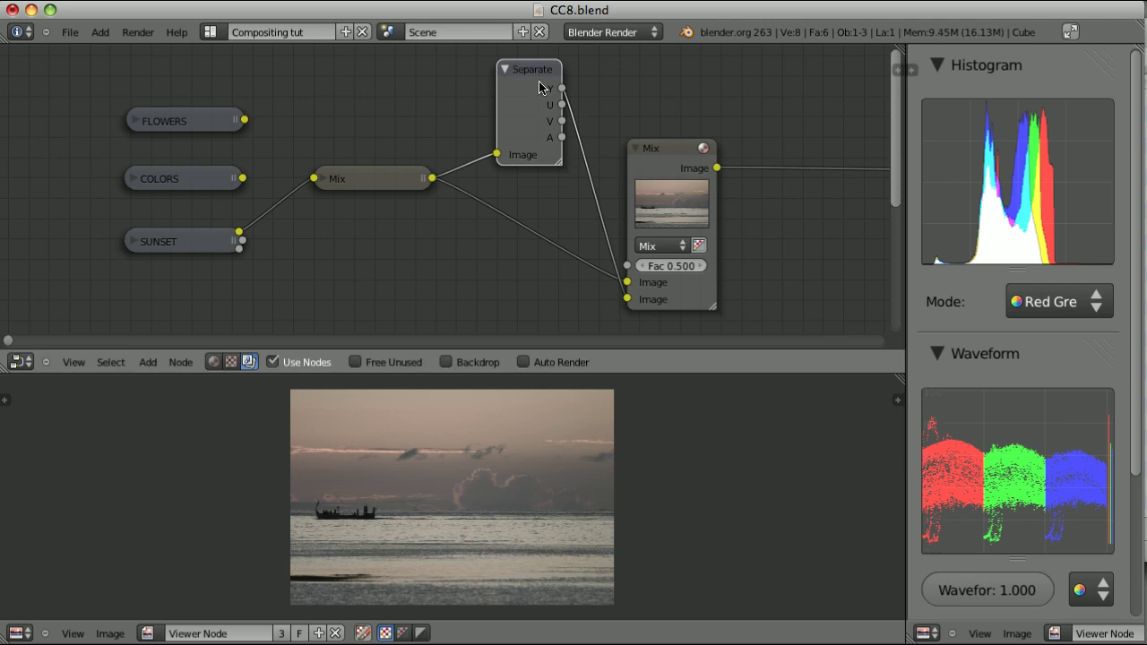
{"action": "key", "text": "shift+a"}
{"action": "mouse_move", "coordinate": [497, 157]}
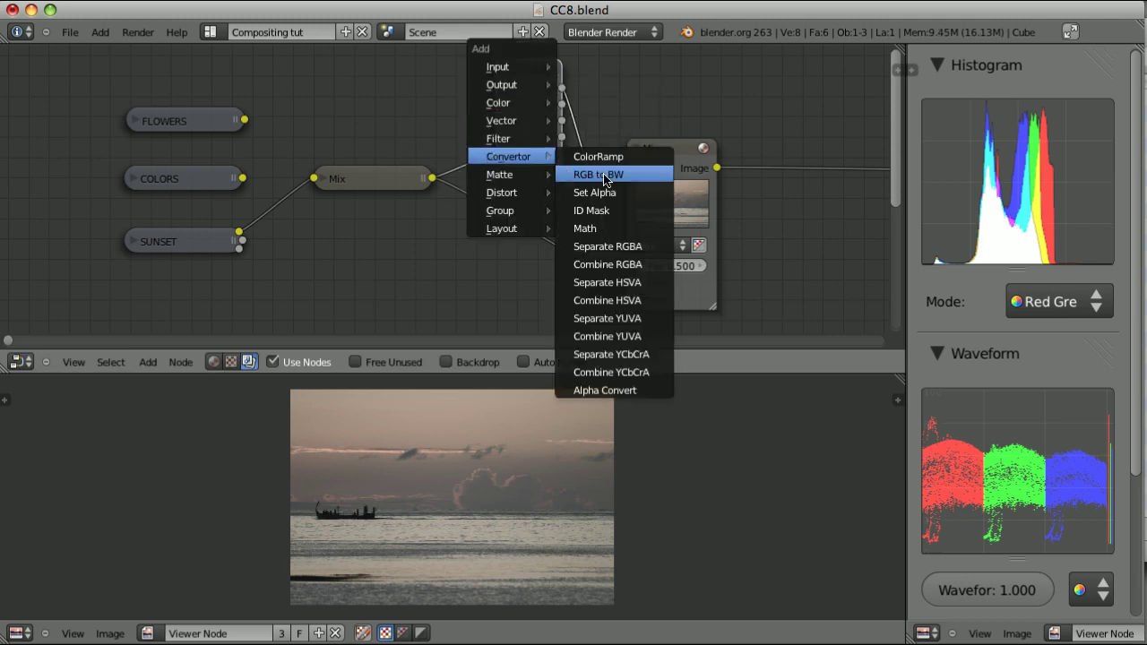
{"action": "left_click", "coordinate": [605, 175]}
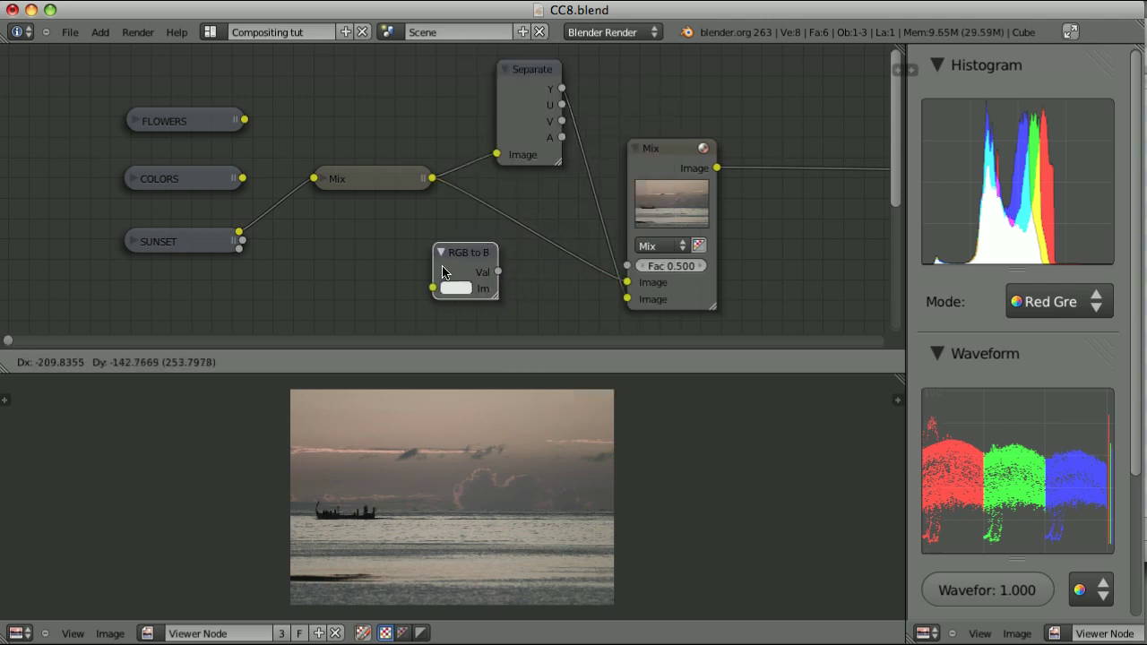
{"action": "left_click", "coordinate": [442, 272]}
{"action": "left_click", "coordinate": [528, 76]}
{"action": "key", "text": "ctrl+x"}
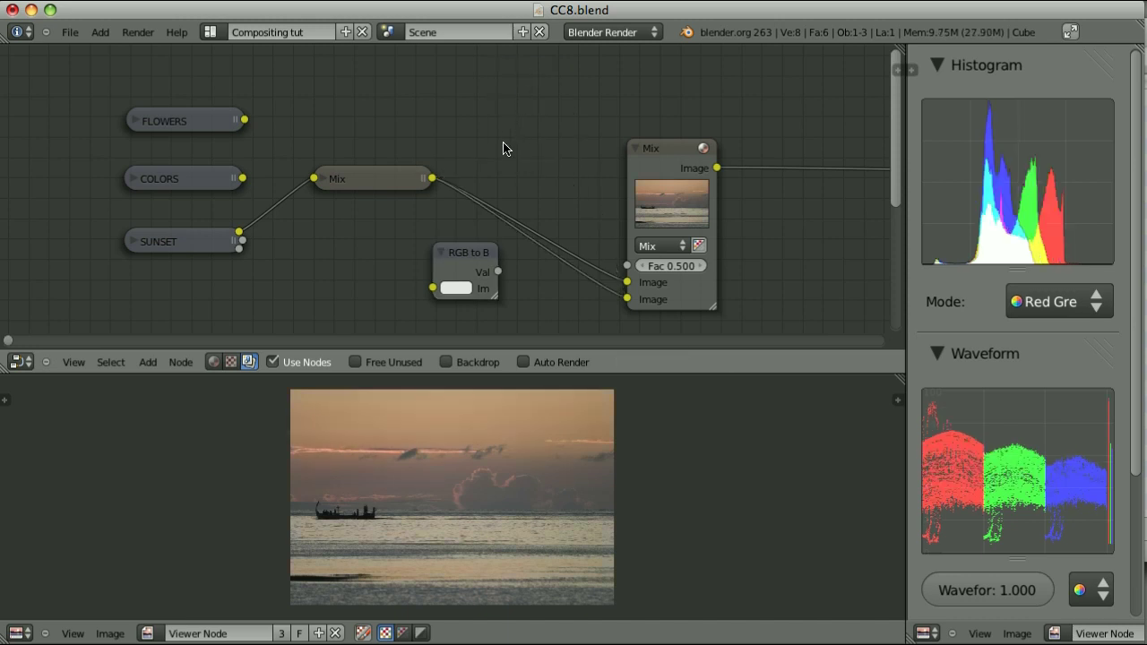
{"action": "mouse_move", "coordinate": [464, 260]}
{"action": "left_mouse_down"}
{"action": "mouse_move", "coordinate": [524, 272]}
{"action": "mouse_move", "coordinate": [471, 276]}
{"action": "left_mouse_up"}
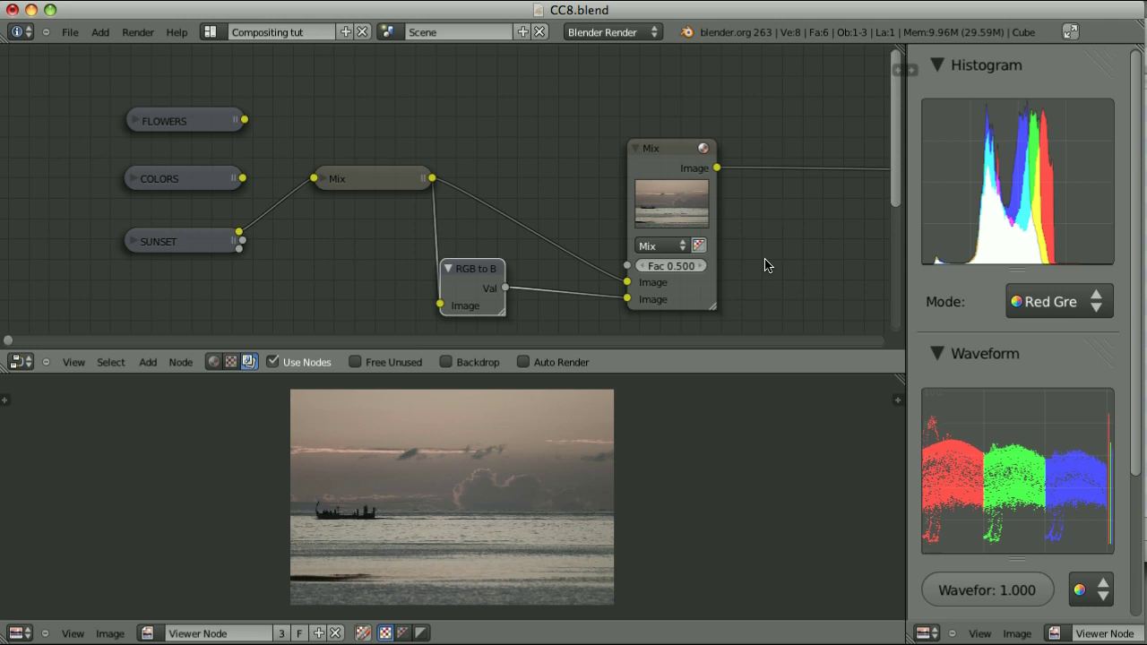
Add a Hue Saturation Value node fed by the first Mix node and display its output in the viewer.
{"action": "key", "text": "shift+a"}
{"action": "mouse_move", "coordinate": [755, 238]}
{"action": "mouse_move", "coordinate": [733, 184]}
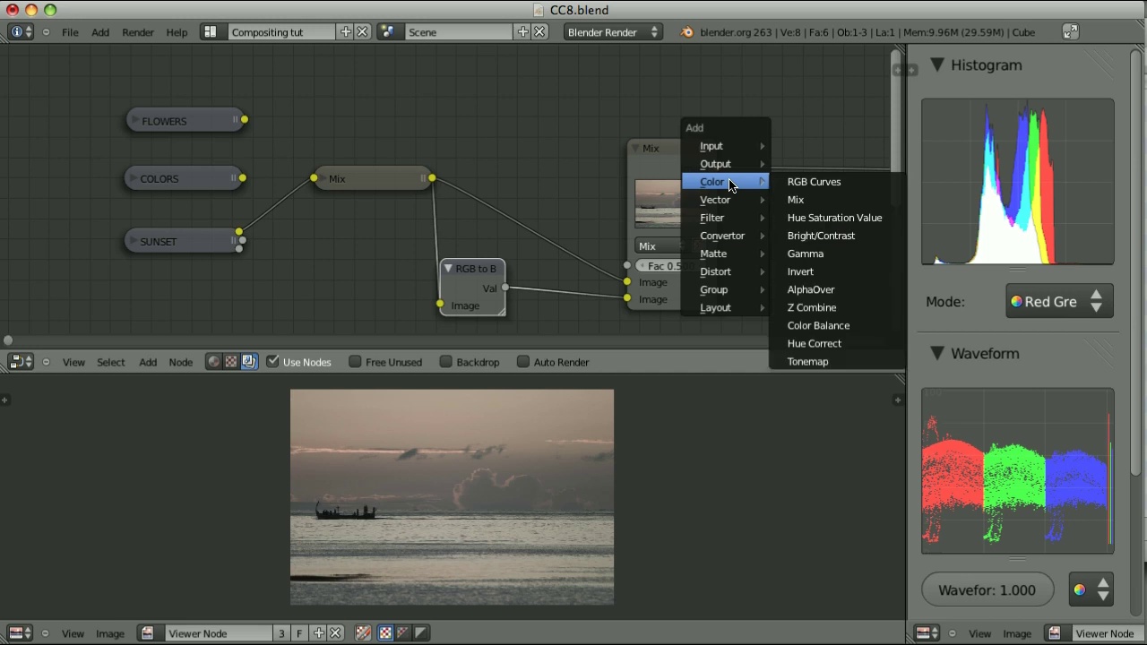
{"action": "left_click", "coordinate": [824, 218]}
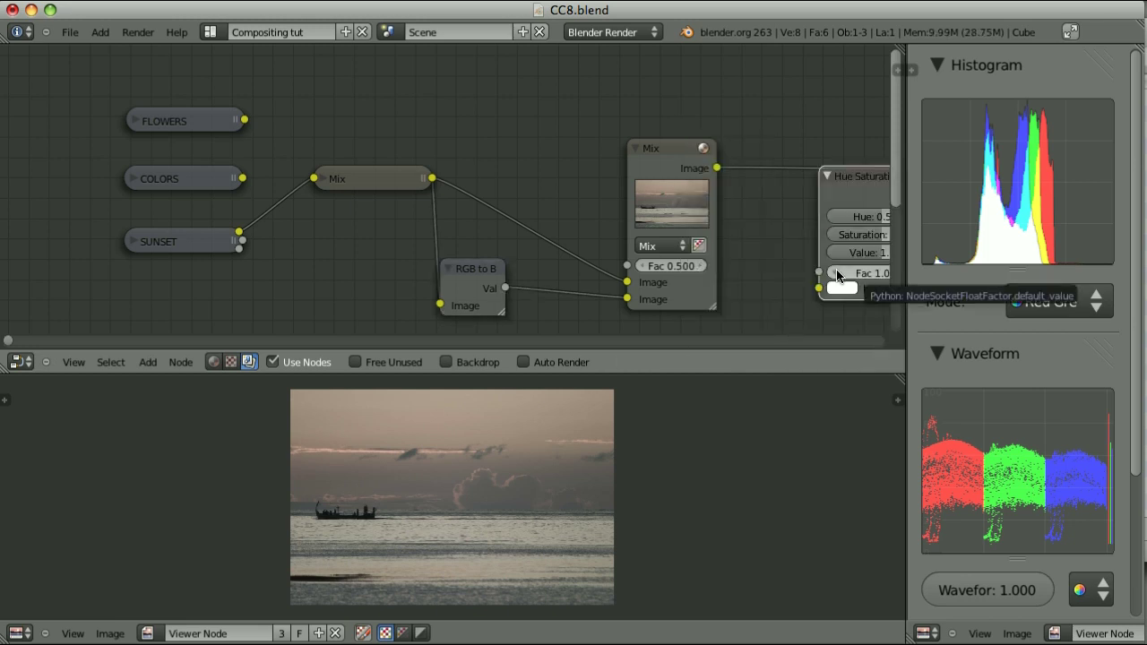
{"action": "left_click", "coordinate": [486, 157]}
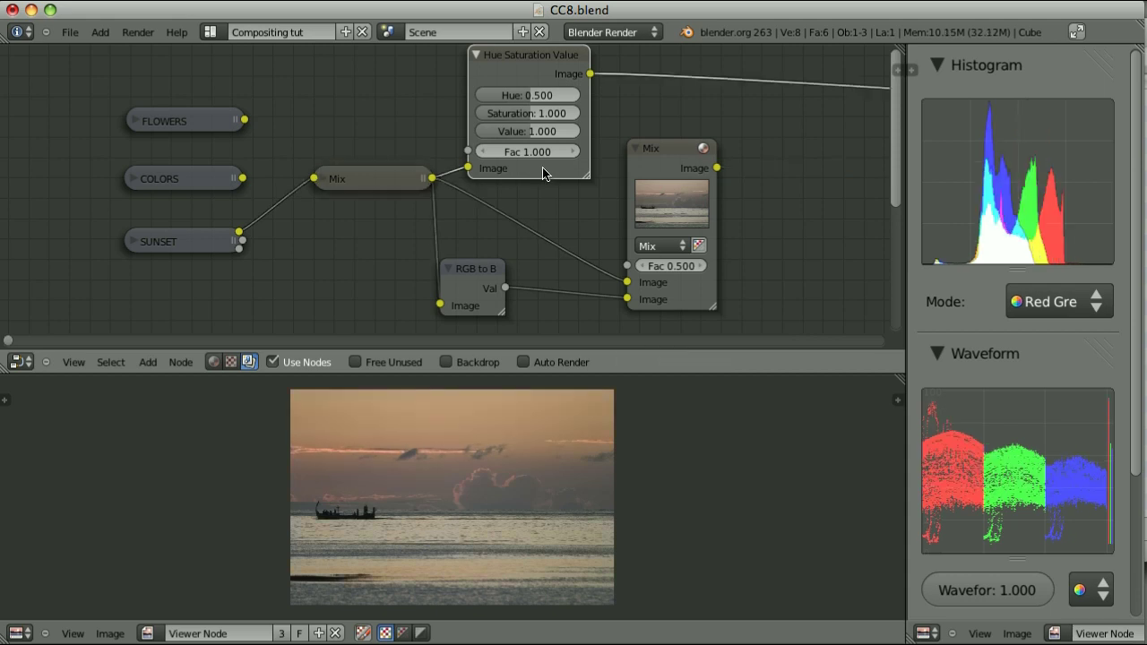
Set the Hue Saturation Value node's Saturation to 1.400.
{"action": "left_click_drag", "start_coordinate": [543, 113], "coordinate": [552, 114]}
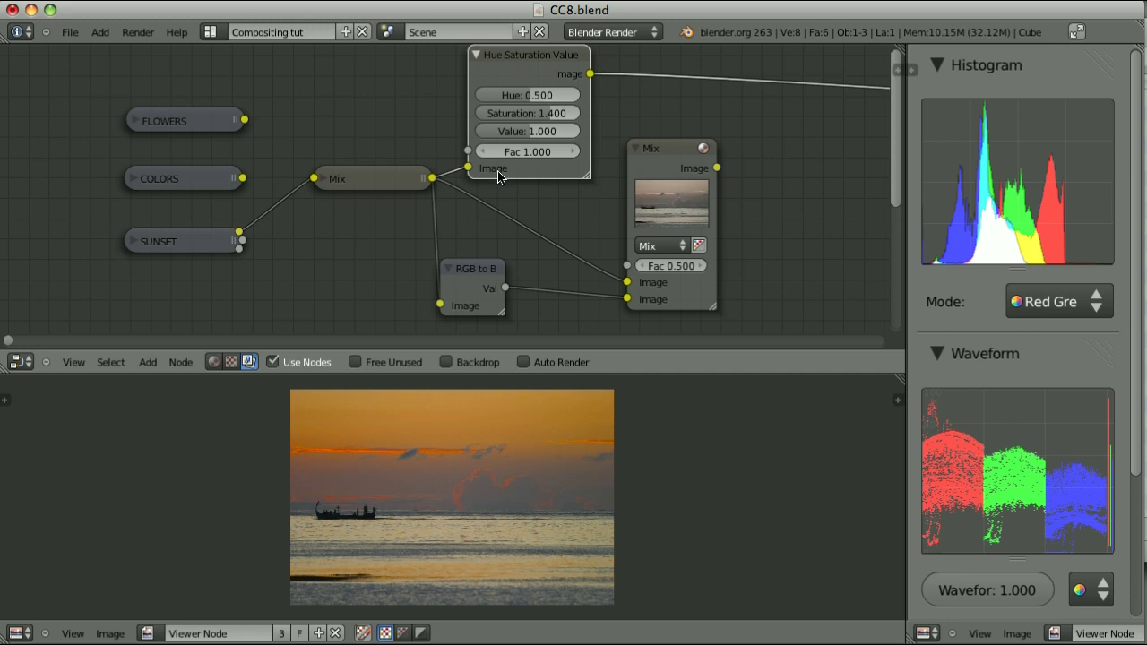
{"action": "left_click", "coordinate": [480, 277]}
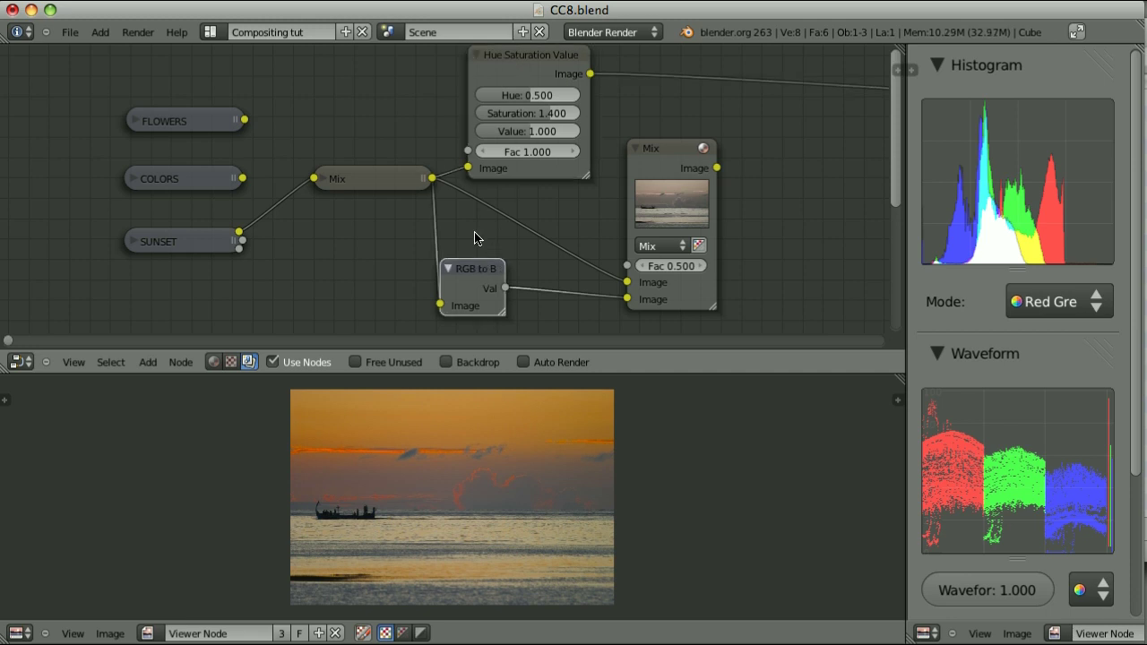
{"action": "key", "text": "shift+a"}
{"action": "mouse_move", "coordinate": [444, 287]}
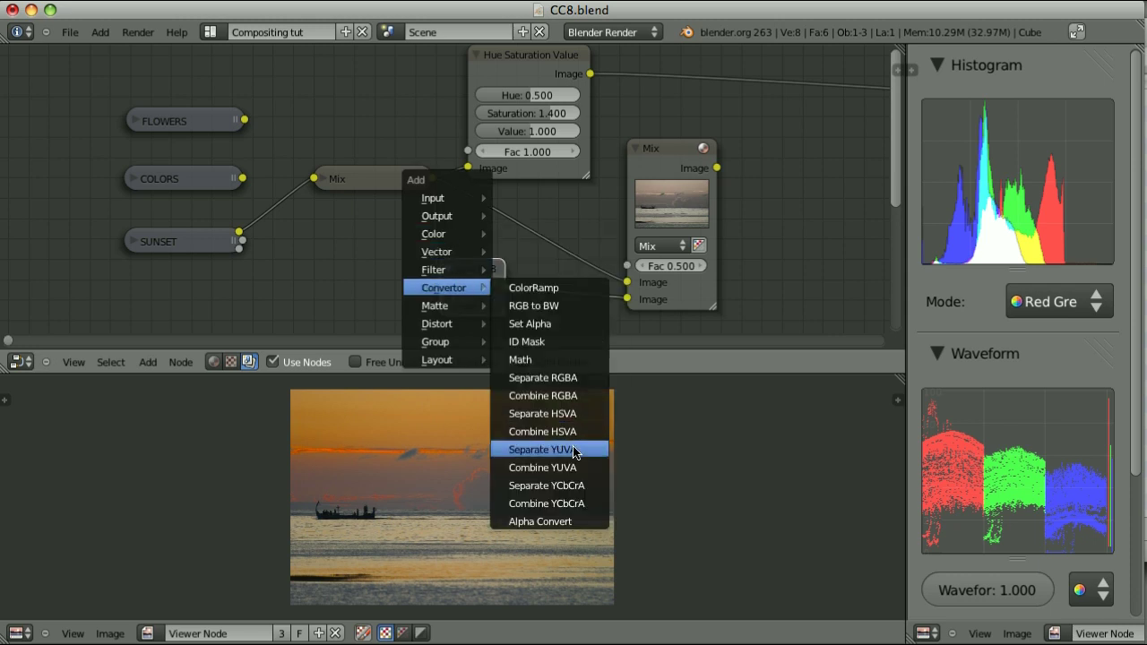
{"action": "left_click", "coordinate": [573, 450]}
{"action": "left_click", "coordinate": [462, 412]}
{"action": "left_click_drag", "start_coordinate": [385, 247], "coordinate": [417, 233]}
{"action": "right_click", "coordinate": [475, 263]}
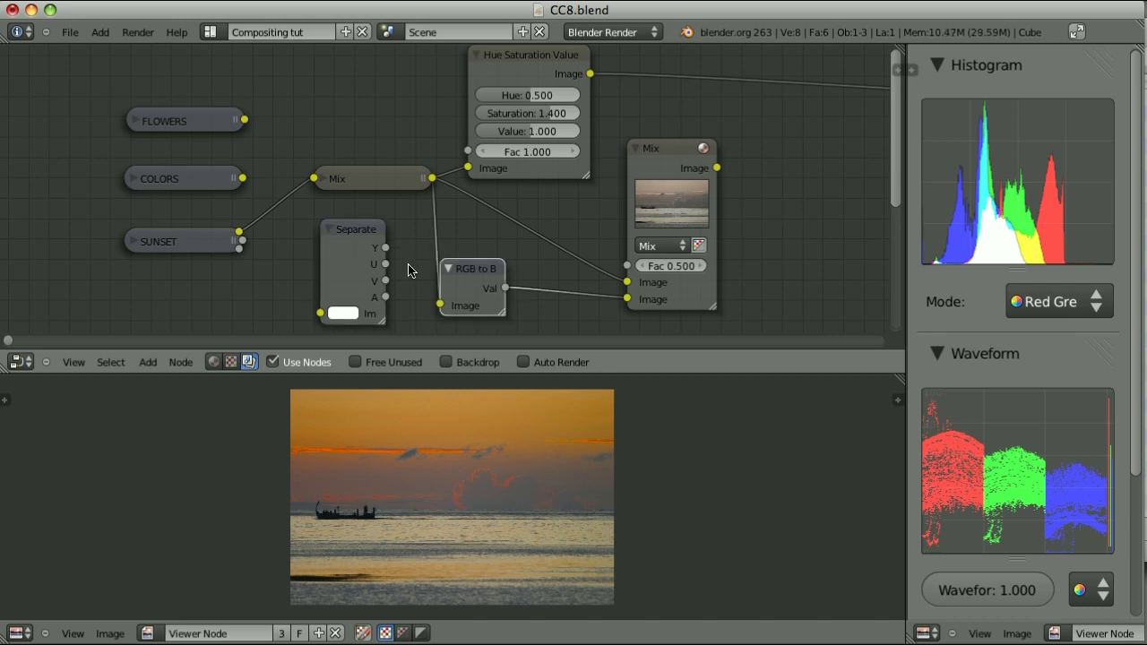
{"action": "right_click", "coordinate": [359, 233]}
{"action": "key", "text": "x"}
Swap the second Mix node's Image inputs so RGB to BW feeds the first one, and display the node in the viewer.
{"action": "right_click_drag", "start_coordinate": [457, 269], "coordinate": [476, 267]}
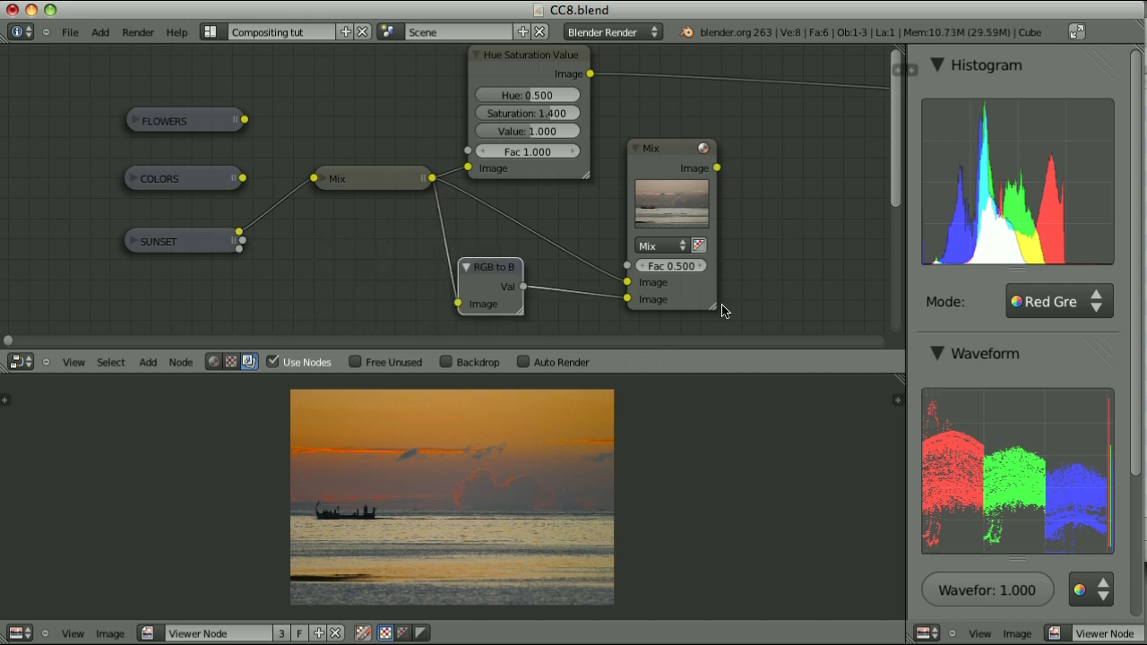
{"action": "mouse_move", "coordinate": [627, 298]}
{"action": "left_mouse_down"}
{"action": "mouse_move", "coordinate": [678, 301]}
{"action": "mouse_move", "coordinate": [629, 283]}
{"action": "left_mouse_up"}
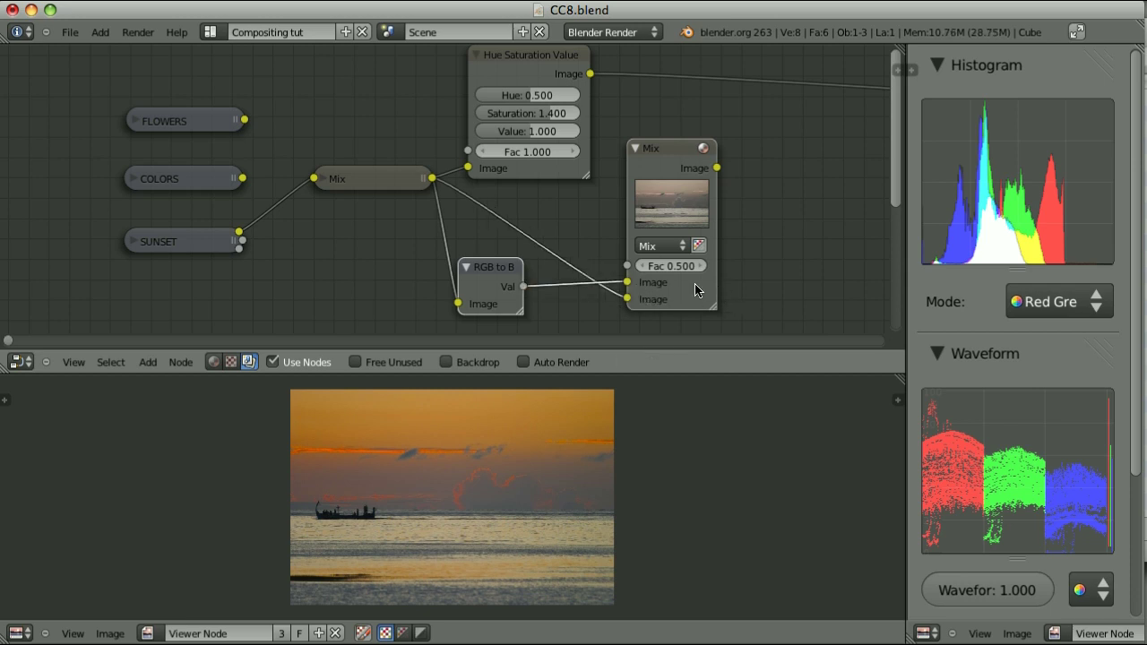
{"action": "mouse_move", "coordinate": [476, 263]}
{"action": "right_mouse_down"}
{"action": "mouse_move", "coordinate": [476, 251]}
{"action": "mouse_move", "coordinate": [496, 261]}
{"action": "right_mouse_up"}
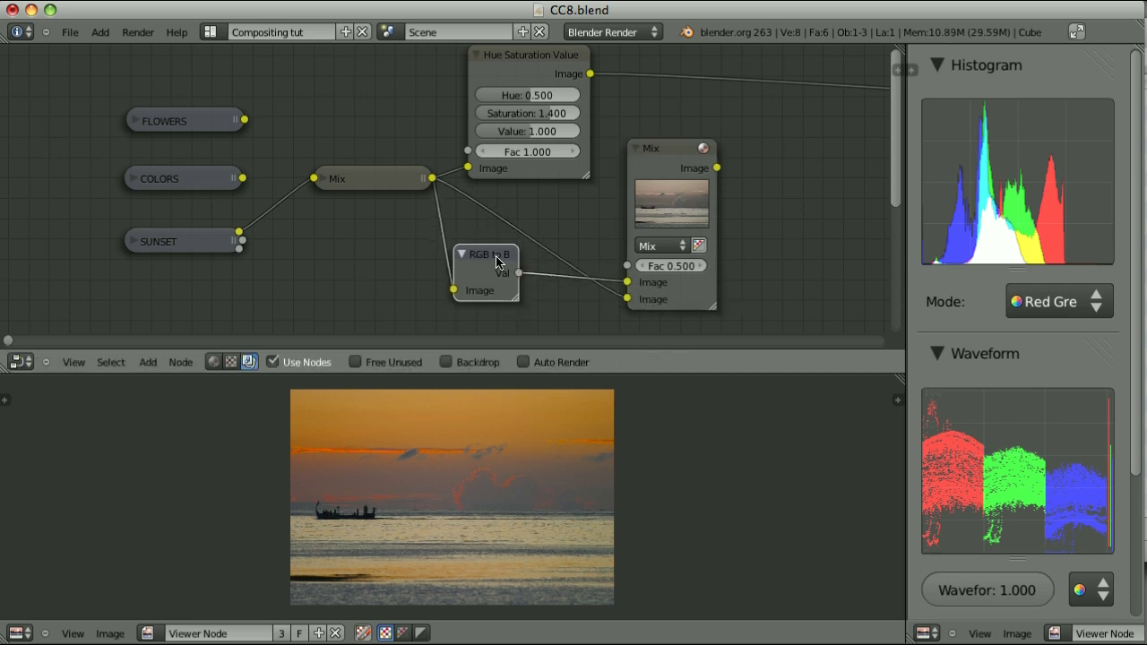
{"action": "right_click", "coordinate": [363, 179]}
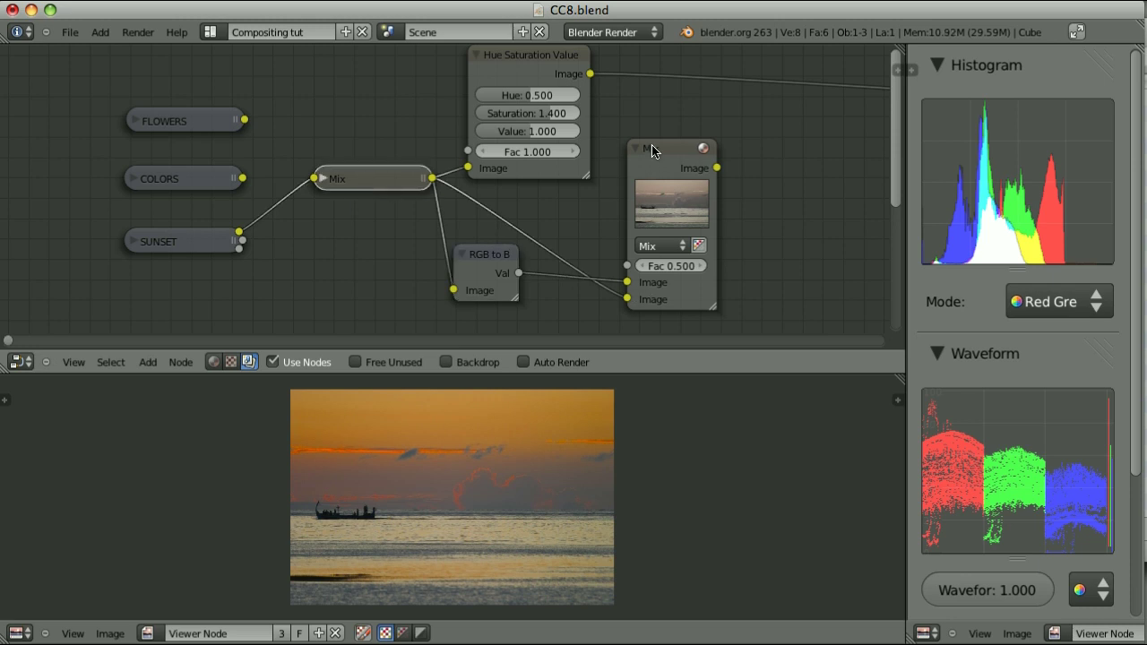
{"action": "left_click", "coordinate": [698, 172], "text": "ctrl+shift"}
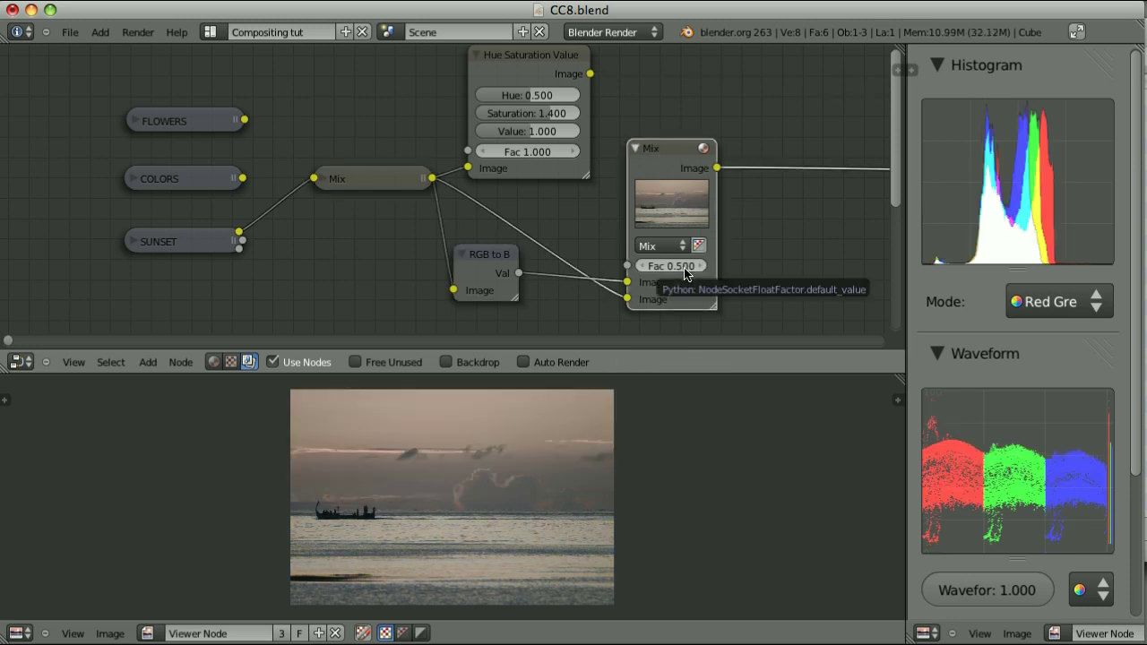
Lower the second Mix node's Fac to desaturate, and raise it to 1.000 to compare with the first Mix node's output.
{"action": "mouse_move", "coordinate": [684, 271]}
{"action": "left_mouse_down"}
{"action": "mouse_move", "coordinate": [673, 281]}
{"action": "mouse_move", "coordinate": [690, 288]}
{"action": "left_mouse_up"}
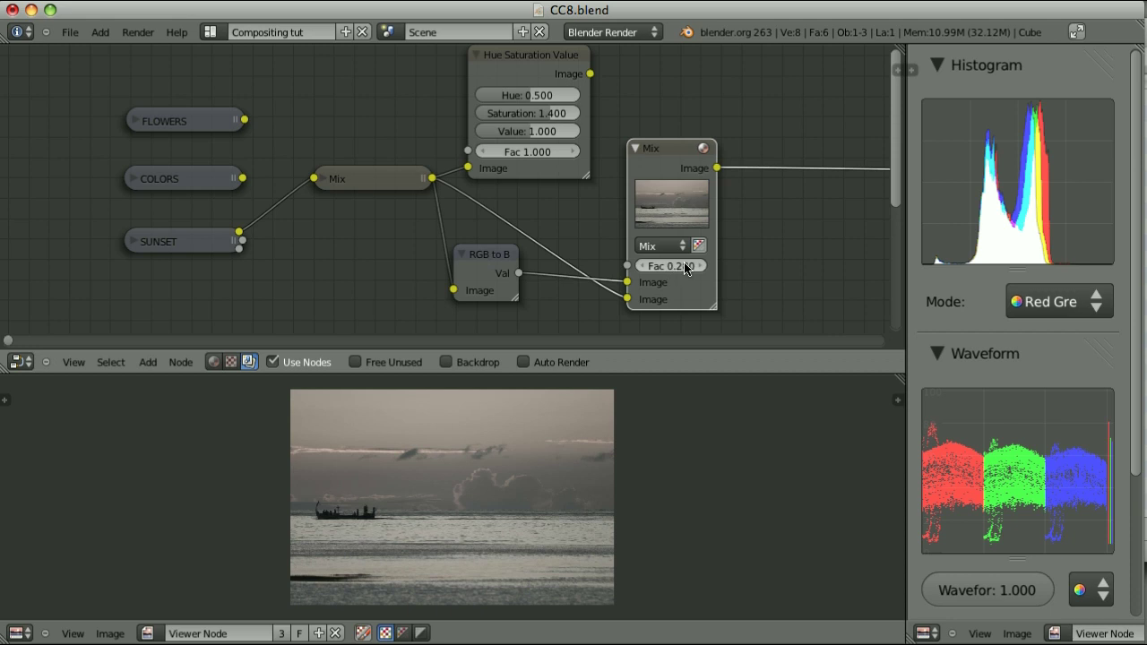
{"action": "left_click_drag", "start_coordinate": [683, 272], "coordinate": [740, 271]}
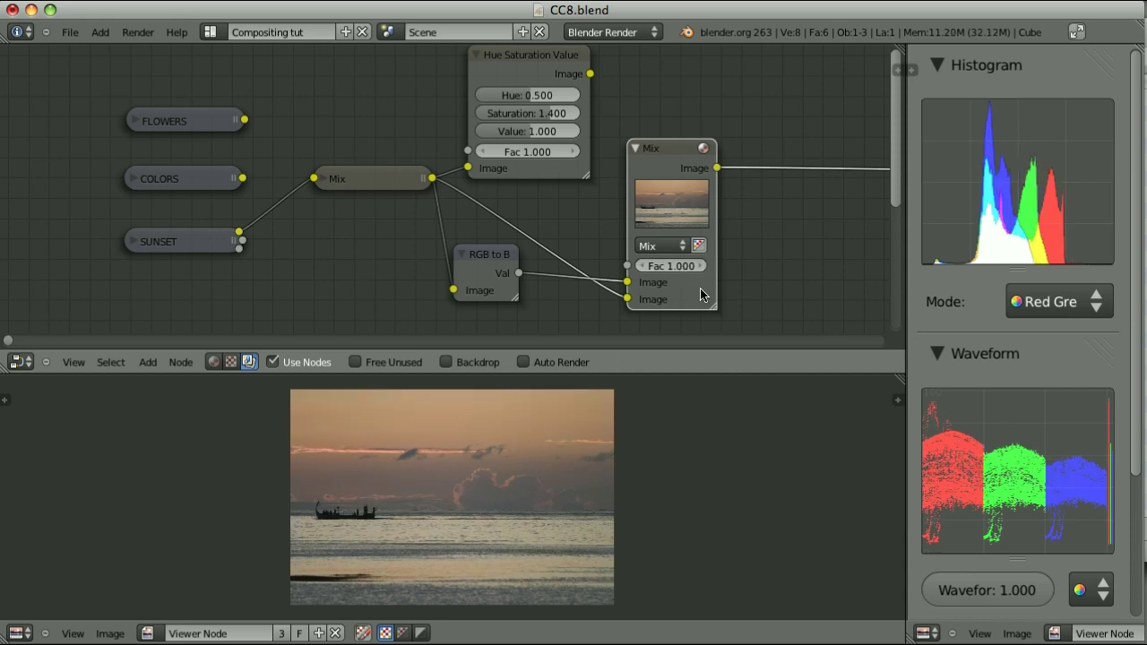
{"action": "left_click", "coordinate": [365, 180], "text": "ctrl+shift"}
{"action": "left_click", "coordinate": [675, 152], "text": "ctrl+shift"}
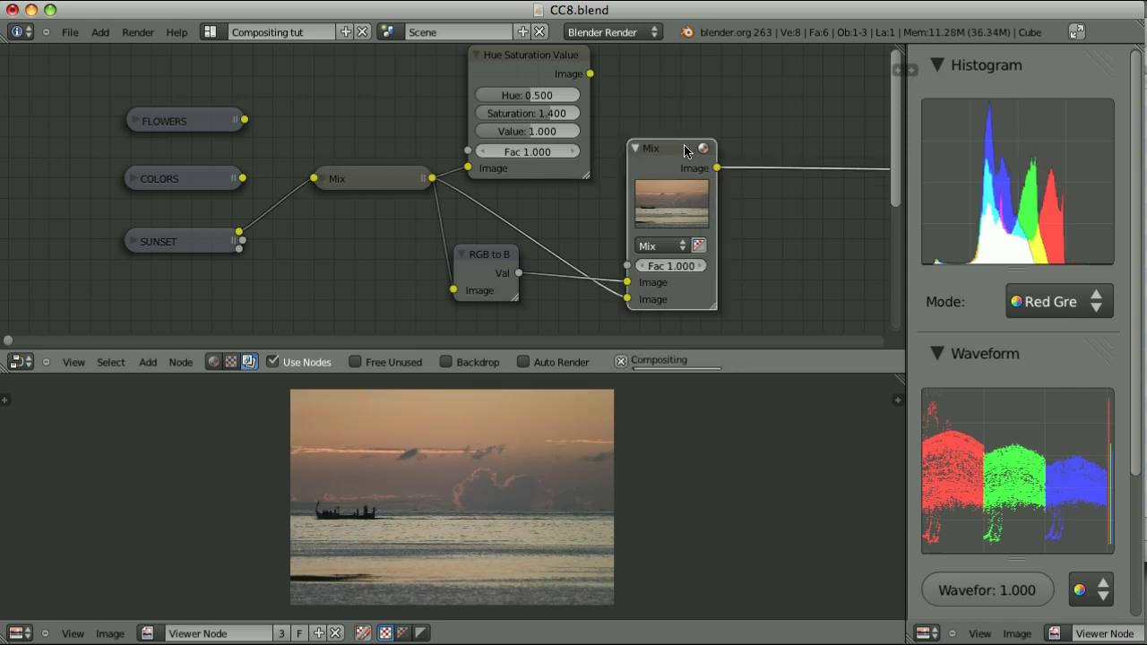
Set the second Mix node's Fac to 1.780 and the Hue Saturation Value node's Saturation to 1.464 to oversaturate the sunset.
{"action": "left_click_drag", "start_coordinate": [688, 272], "coordinate": [783, 279]}
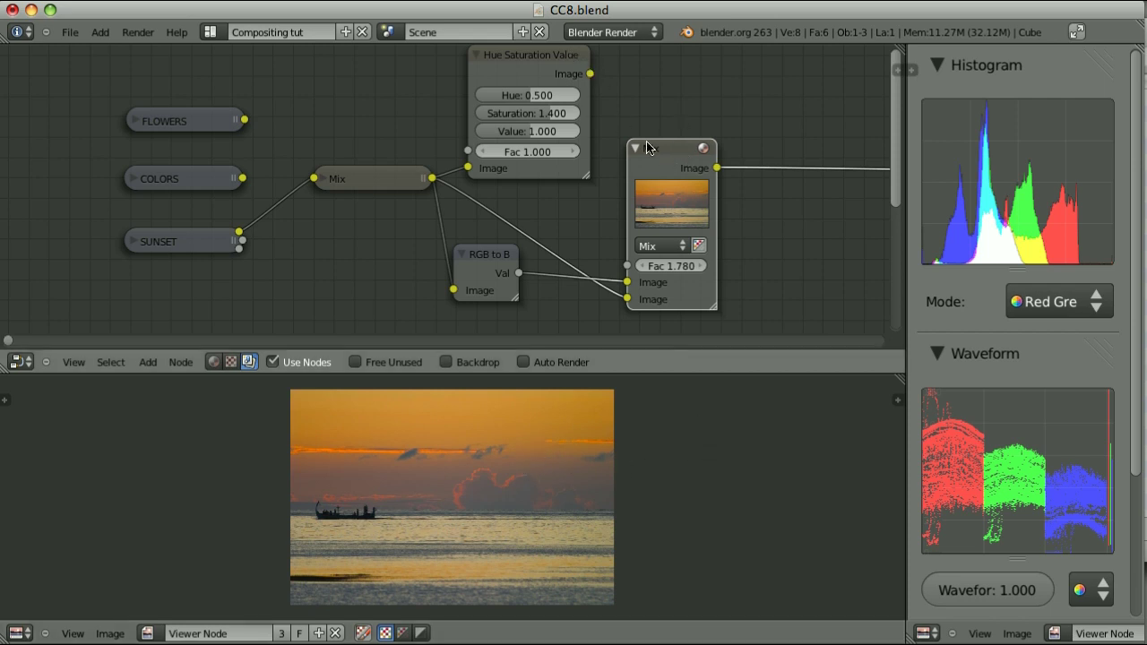
{"action": "left_click", "coordinate": [506, 55], "text": "ctrl+shift"}
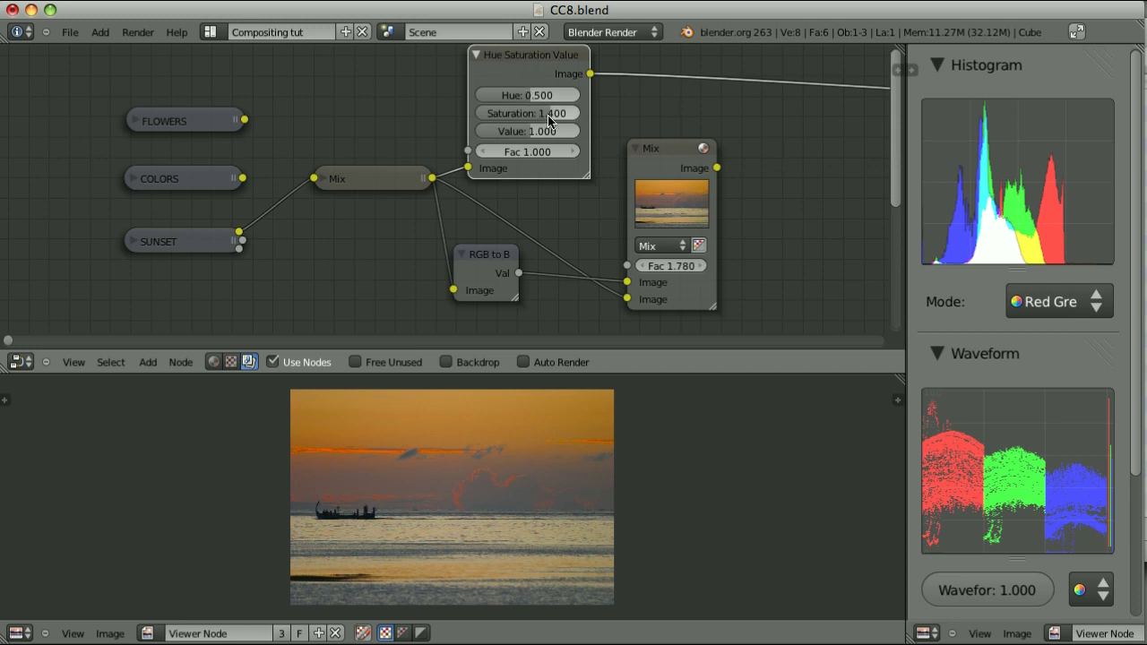
{"action": "left_click_drag", "start_coordinate": [550, 120], "coordinate": [554, 117]}
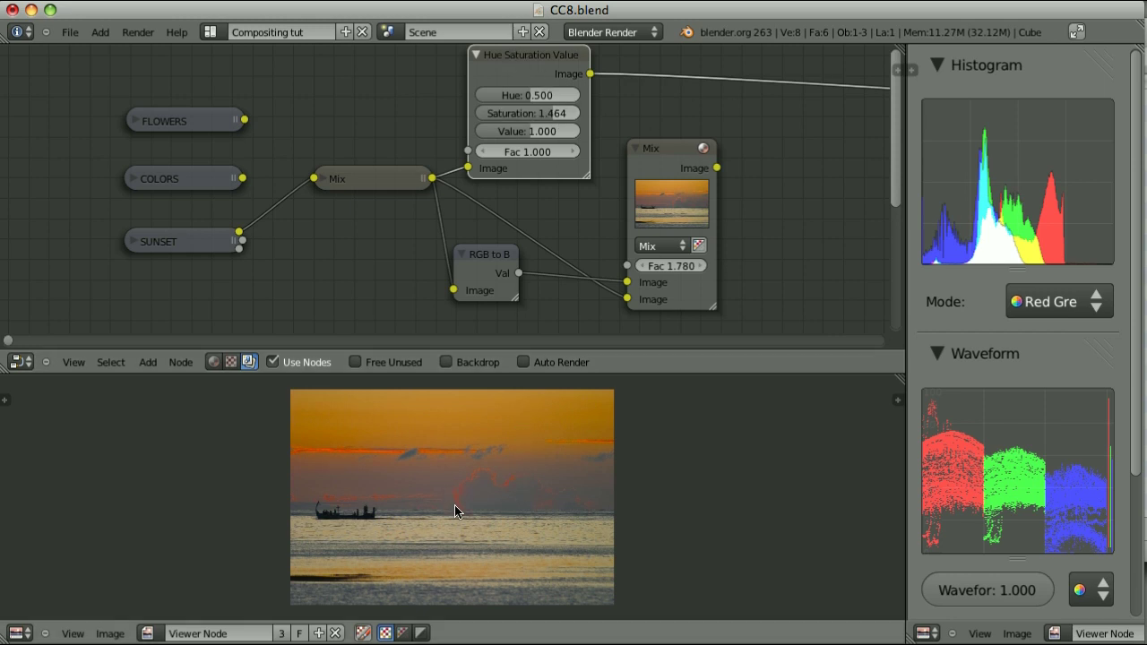
Compare the sunset in the viewer between the second Mix, the first Mix and the Hue Saturation Value nodes.
{"action": "left_click", "coordinate": [674, 154], "text": "ctrl+shift"}
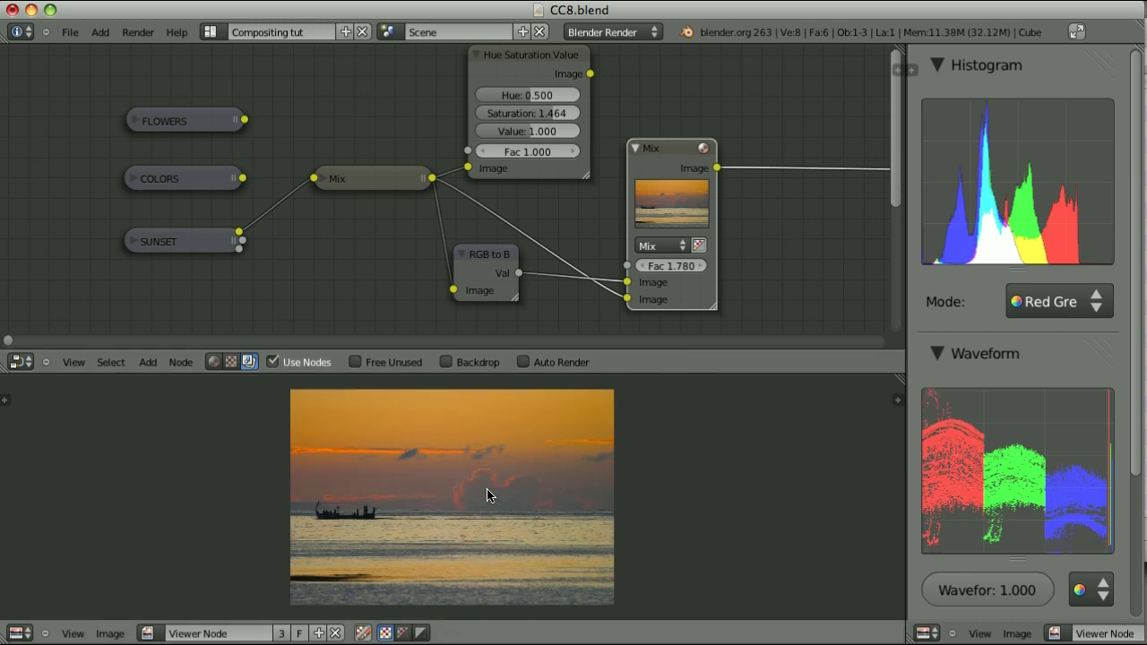
{"action": "left_click", "coordinate": [383, 180], "text": "ctrl+shift"}
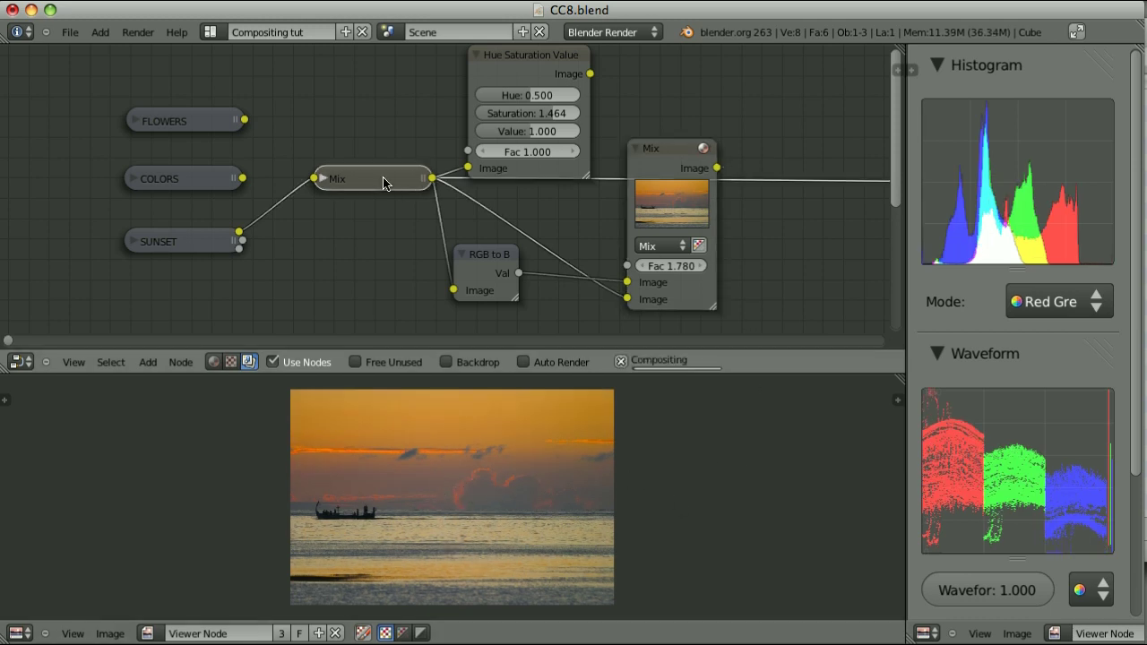
{"action": "left_click", "coordinate": [536, 55], "text": "ctrl+shift"}
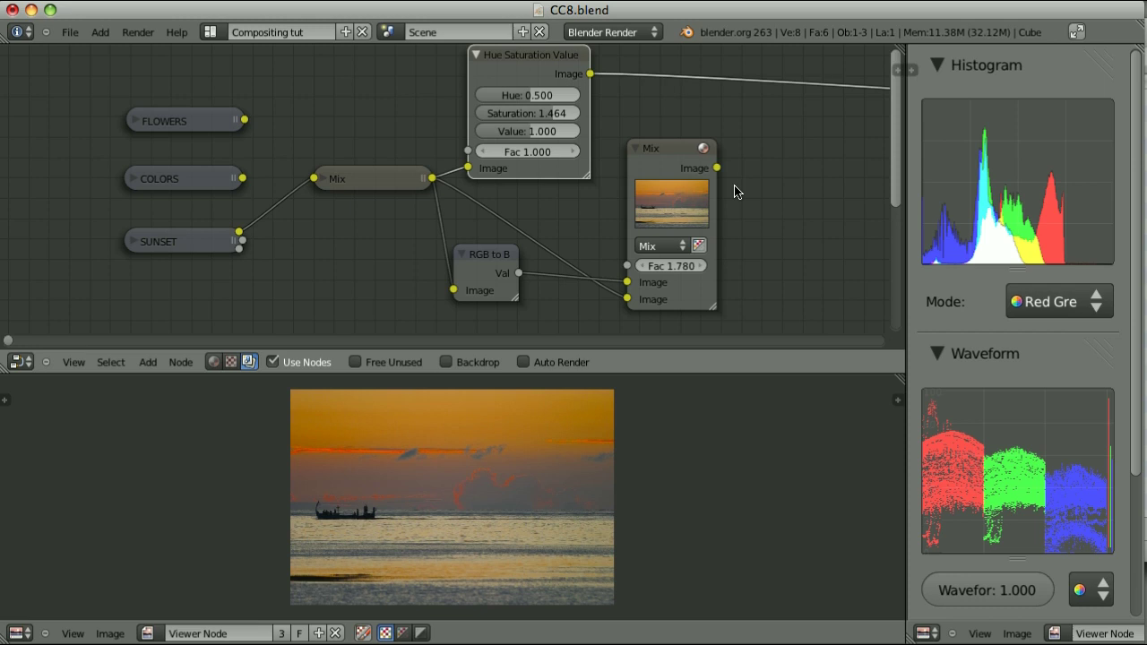
{"action": "left_click", "coordinate": [675, 154], "text": "ctrl+shift"}
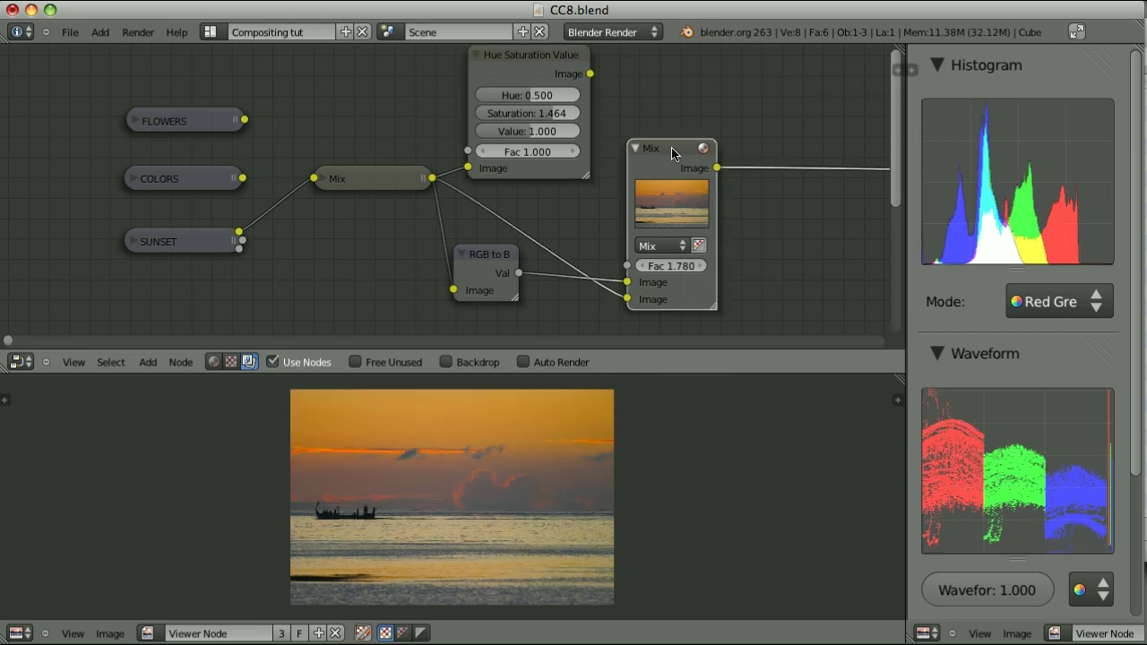
{"action": "left_click", "coordinate": [479, 260]}
{"action": "left_click", "coordinate": [403, 179]}
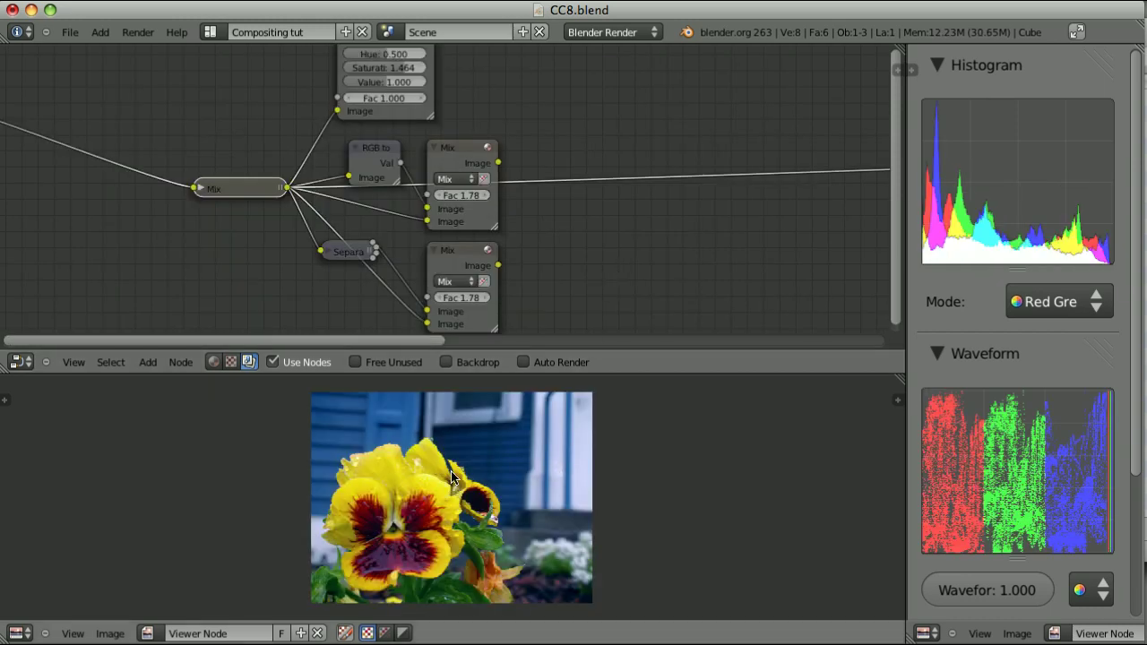
Compare the flower image's oversaturation in the viewer through Hue Saturation Value, the RGB to BW Mix and the Separate YUVA Mix.
{"action": "left_click", "coordinate": [410, 118], "text": "ctrl+shift"}
{"action": "scroll", "coordinate": [516, 116], "scroll_direction": "up", "scroll_amount": 3, "text": "shift"}
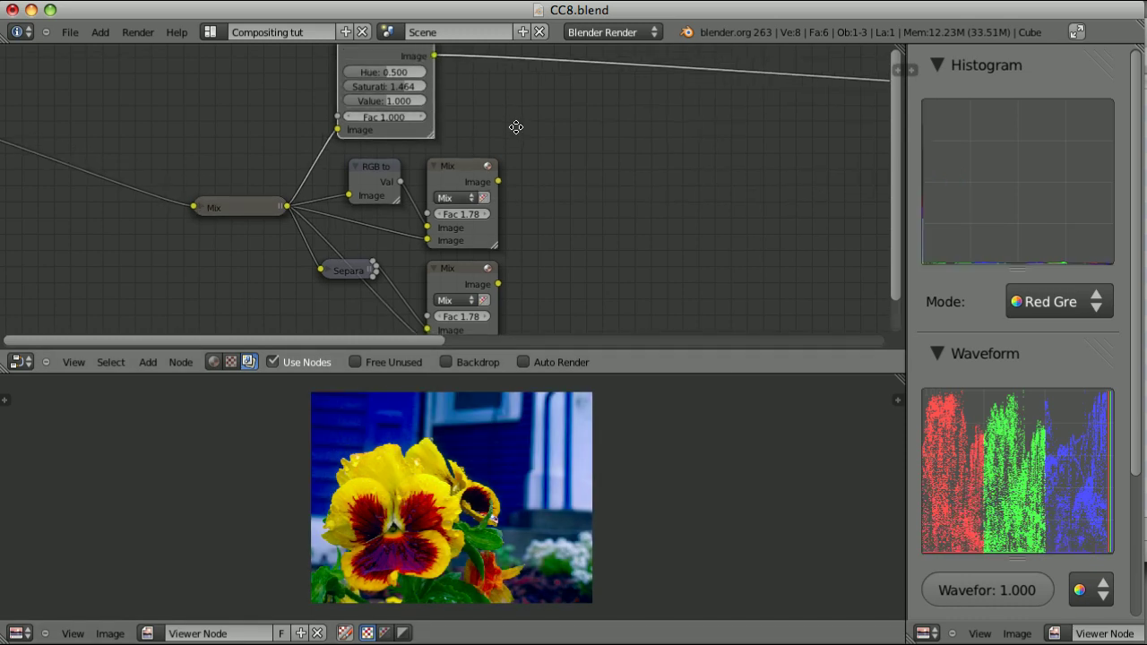
{"action": "scroll", "coordinate": [569, 210], "scroll_direction": "down", "scroll_amount": 3, "text": "shift"}
{"action": "left_click", "coordinate": [464, 139], "text": "ctrl+shift"}
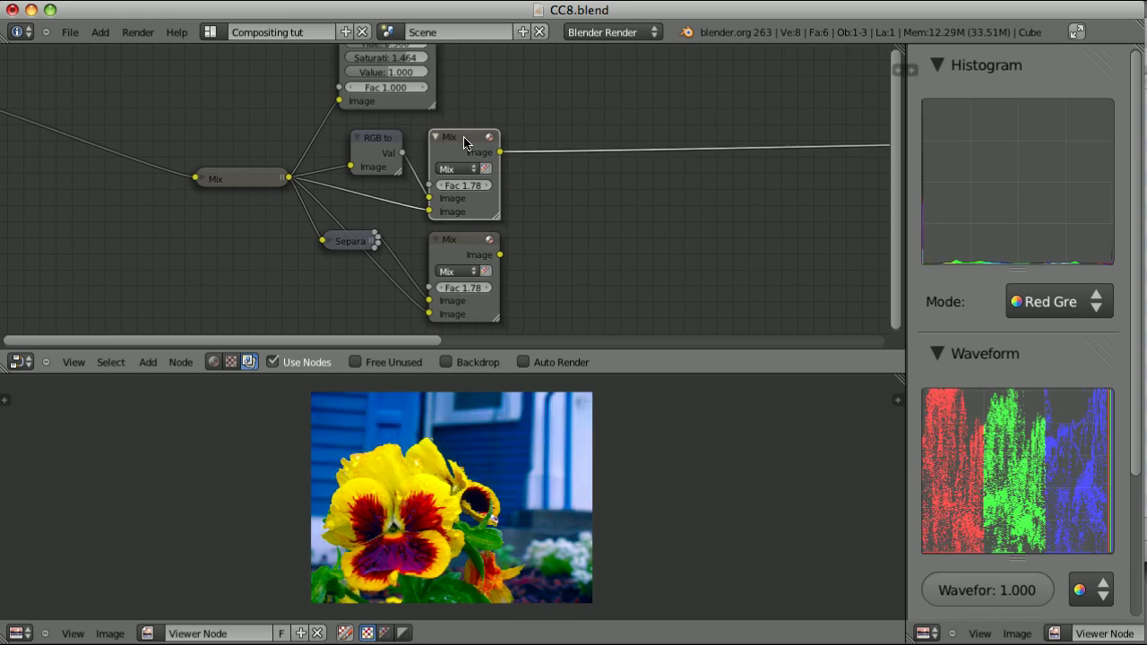
{"action": "left_click", "coordinate": [465, 247], "text": "ctrl+shift"}
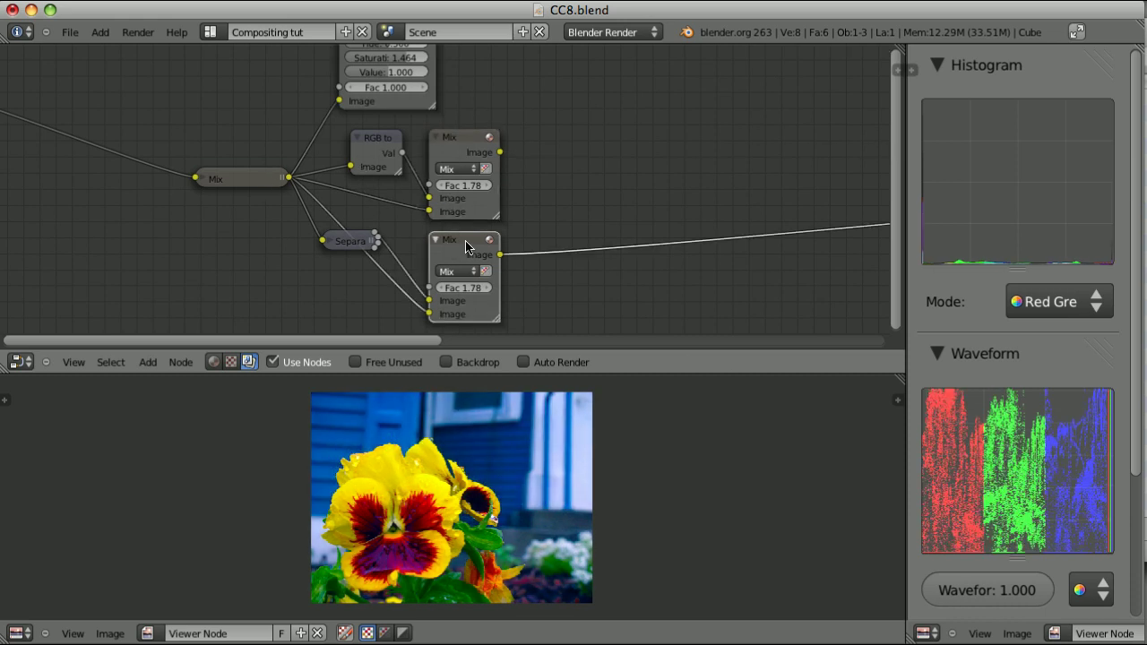
Delete the Hue Saturation Value, RGB to BW, Separate YUVA and their two Mix nodes, and display the remaining Mix node in the viewer.
{"action": "left_click_drag", "start_coordinate": [353, 244], "coordinate": [320, 262]}
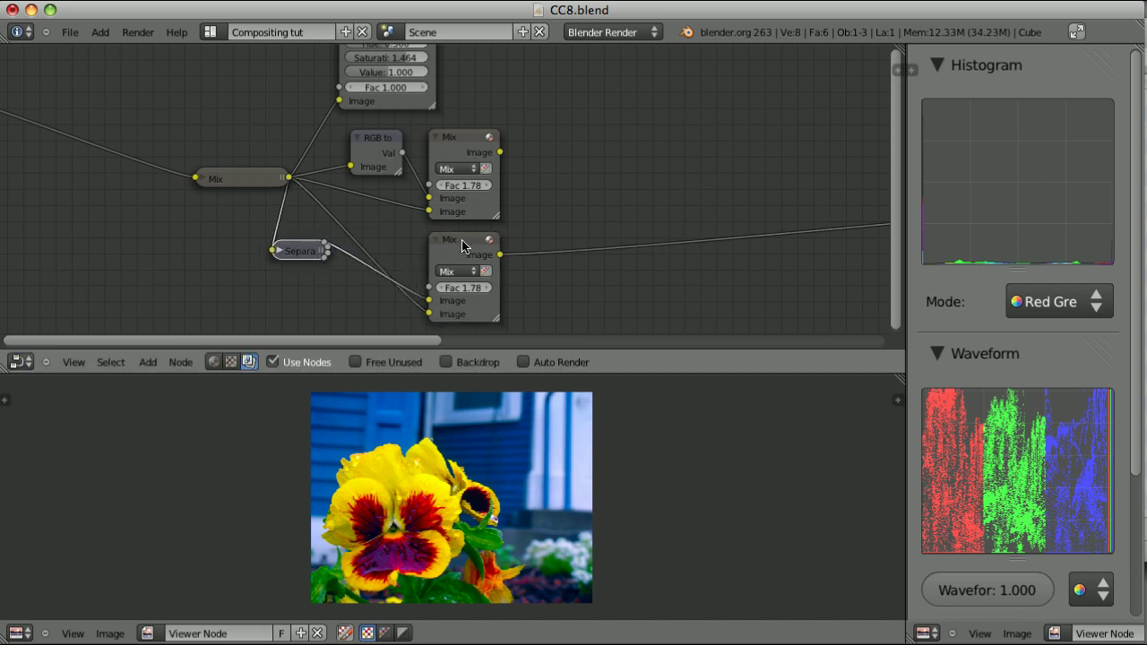
{"action": "key", "text": "b"}
{"action": "left_click_drag", "start_coordinate": [299, 71], "coordinate": [557, 283]}
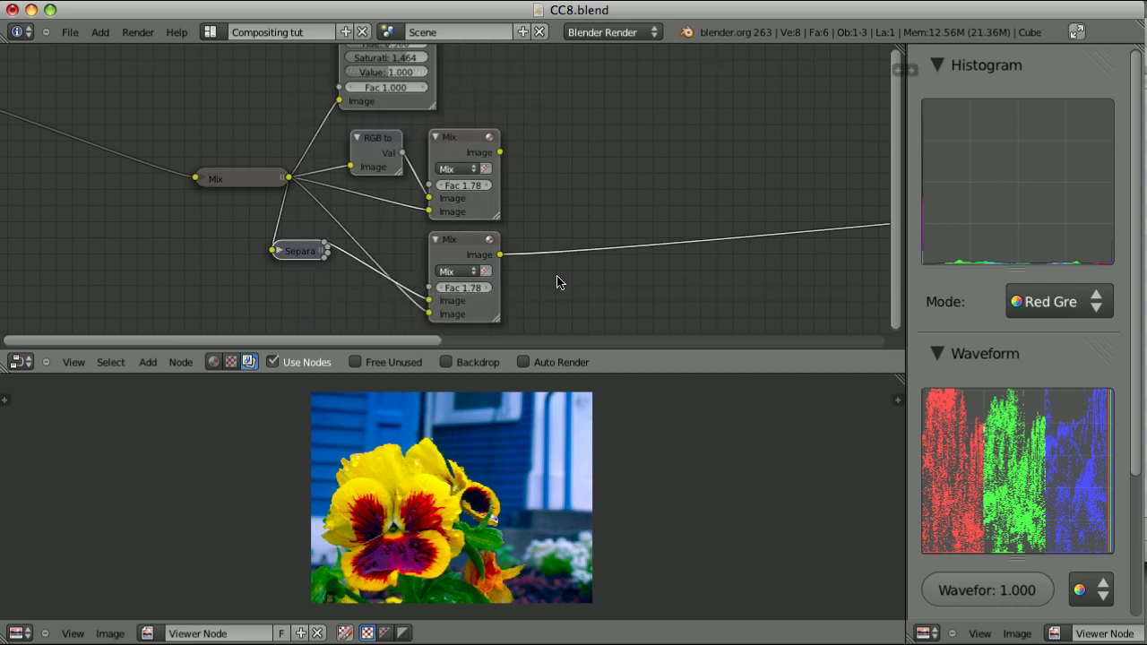
{"action": "key", "text": "x"}
{"action": "left_click", "coordinate": [239, 184], "text": "ctrl+shift"}
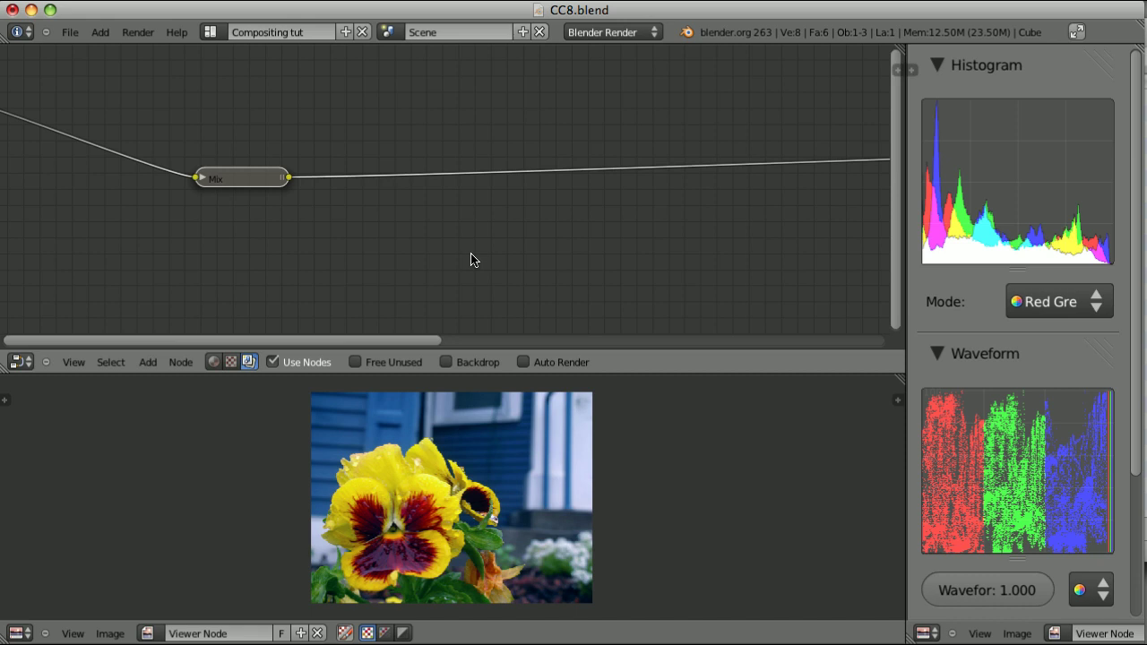
Insert a Color Balance node on the link between the Mix node and the viewer.
{"action": "key", "text": "shift+a"}
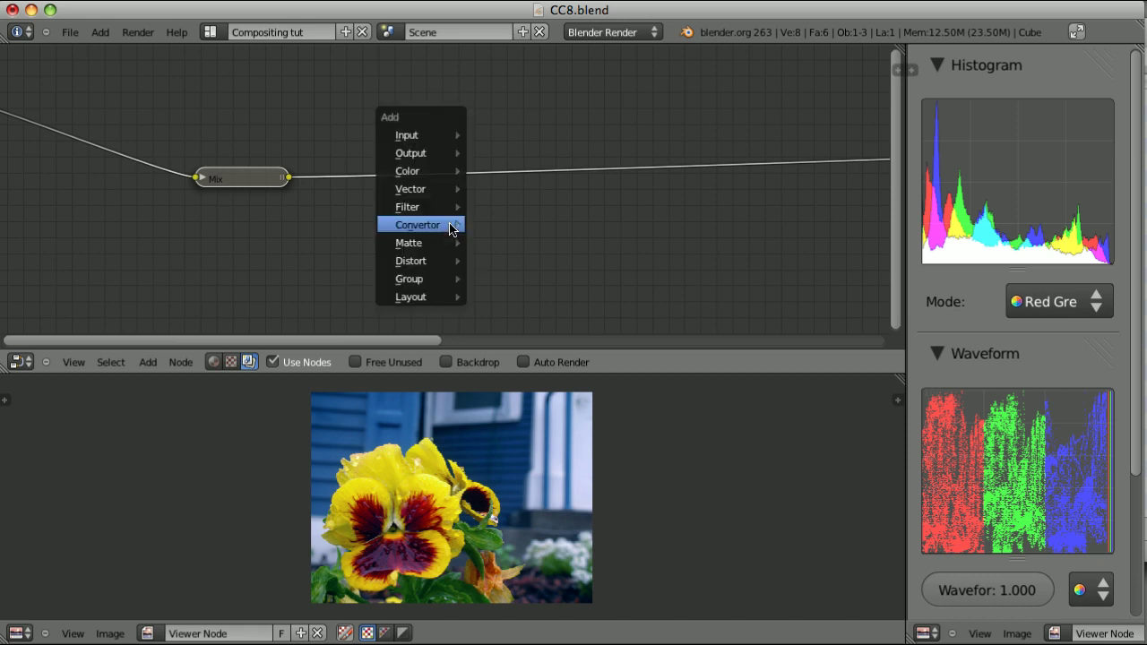
{"action": "mouse_move", "coordinate": [435, 176]}
{"action": "left_click", "coordinate": [513, 315]}
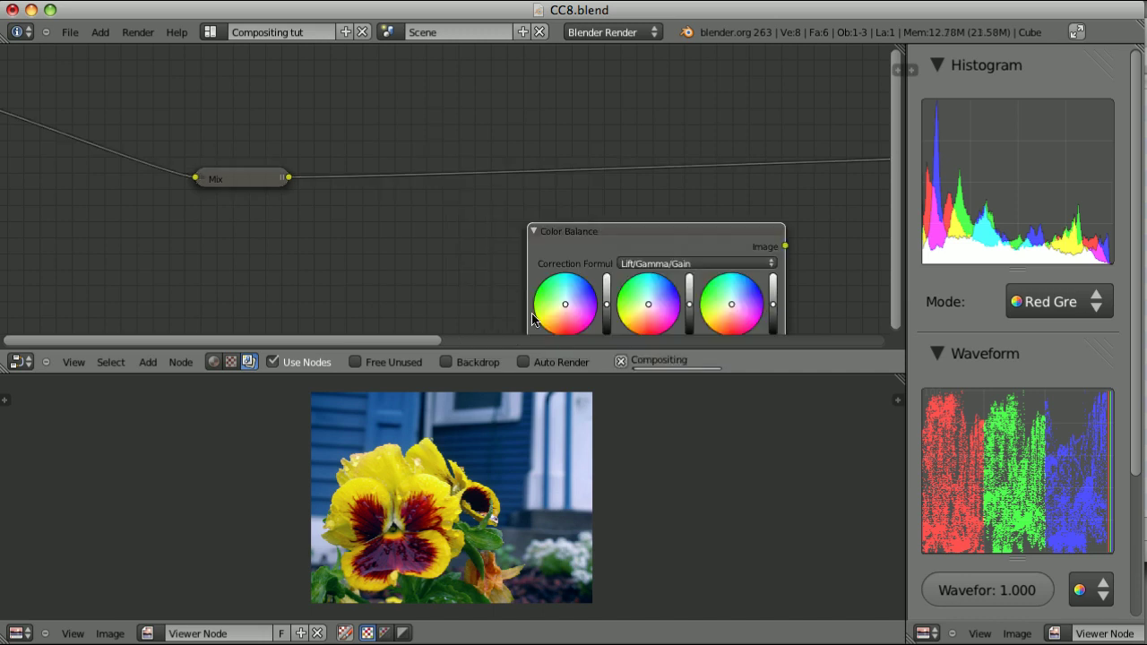
{"action": "left_click", "coordinate": [476, 207]}
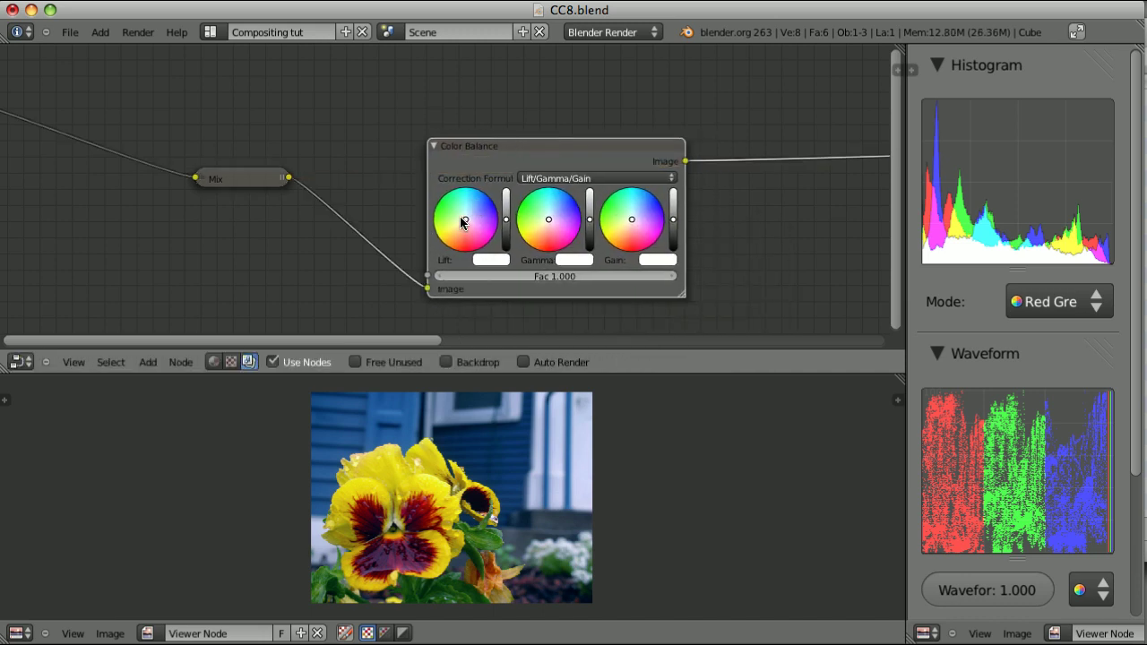
Tint the Color Balance node's Lift light green and its Gain light purple, and delete the node while keeping the link connected.
{"action": "left_click", "coordinate": [451, 213]}
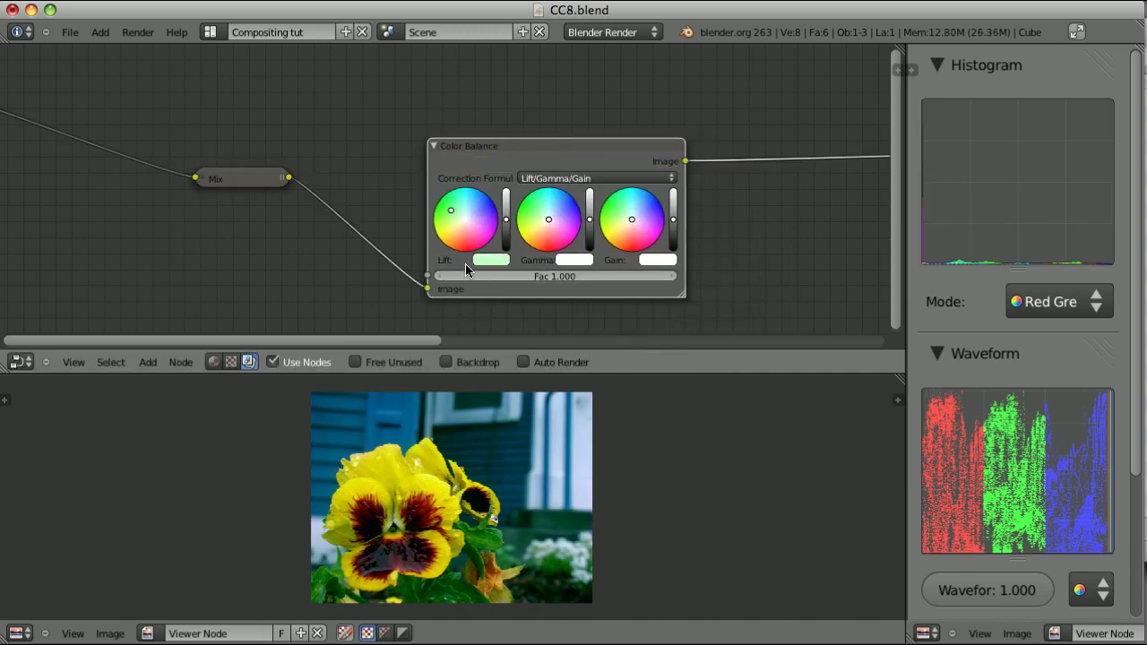
{"action": "left_click", "coordinate": [645, 216]}
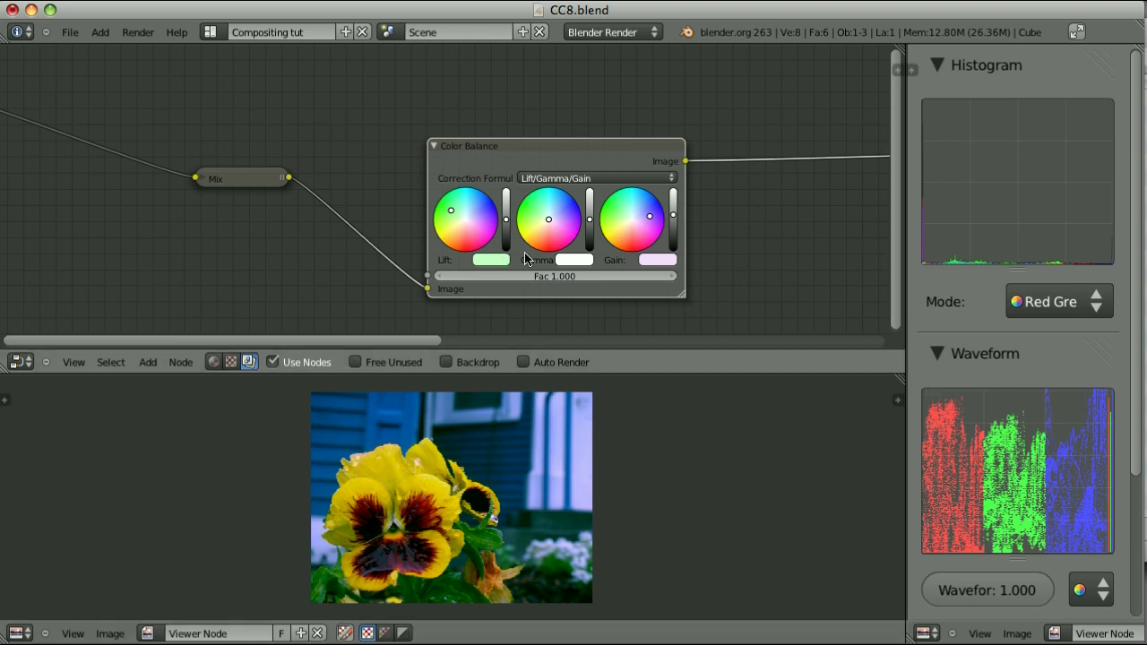
{"action": "left_click_drag", "start_coordinate": [592, 154], "coordinate": [593, 117]}
{"action": "key", "text": "ctrl+x"}
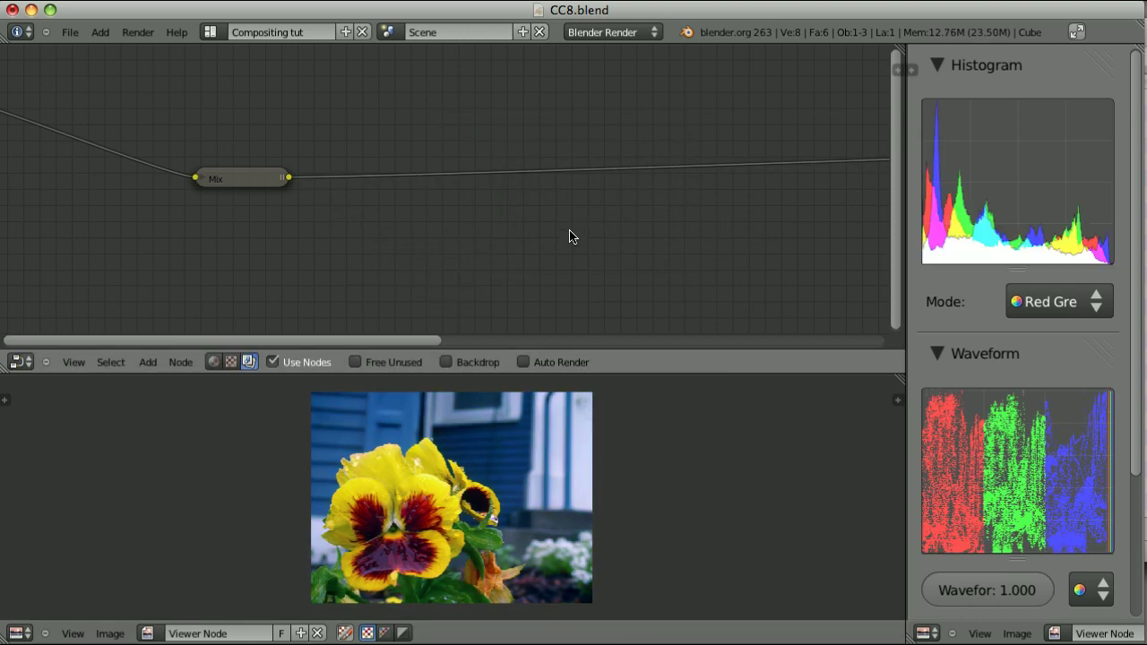
Insert a fresh Color Balance node with default Lift, Gamma and Gain after the Mix node and move it higher.
{"action": "key", "text": "shift+a"}
{"action": "mouse_move", "coordinate": [394, 235]}
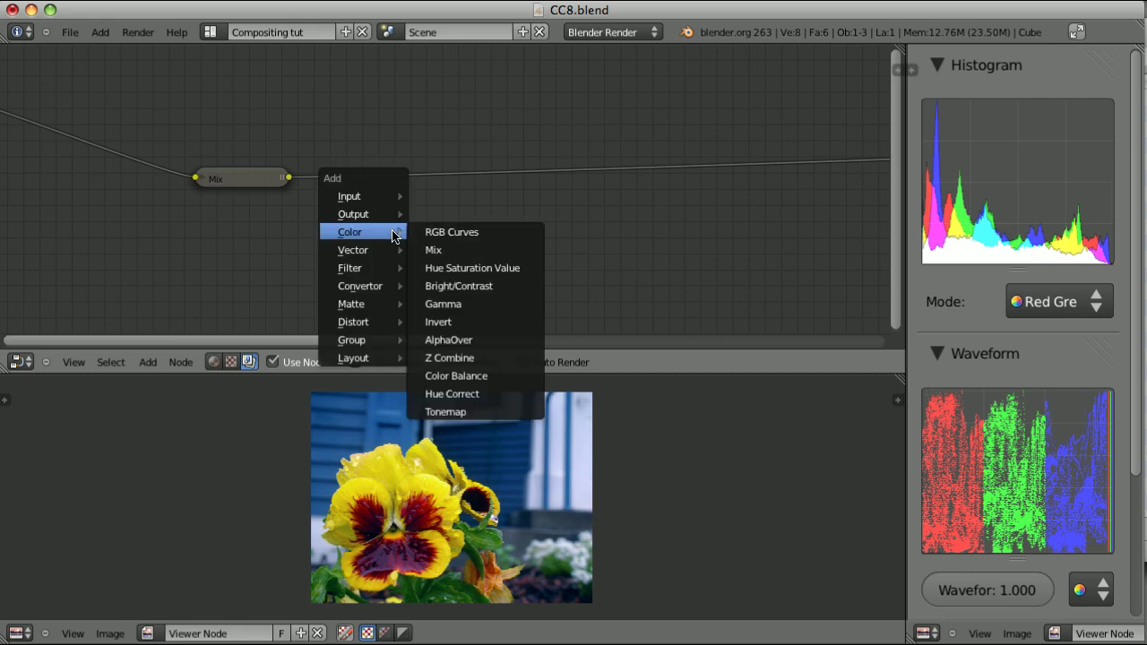
{"action": "left_click", "coordinate": [467, 375]}
{"action": "left_click", "coordinate": [489, 121]}
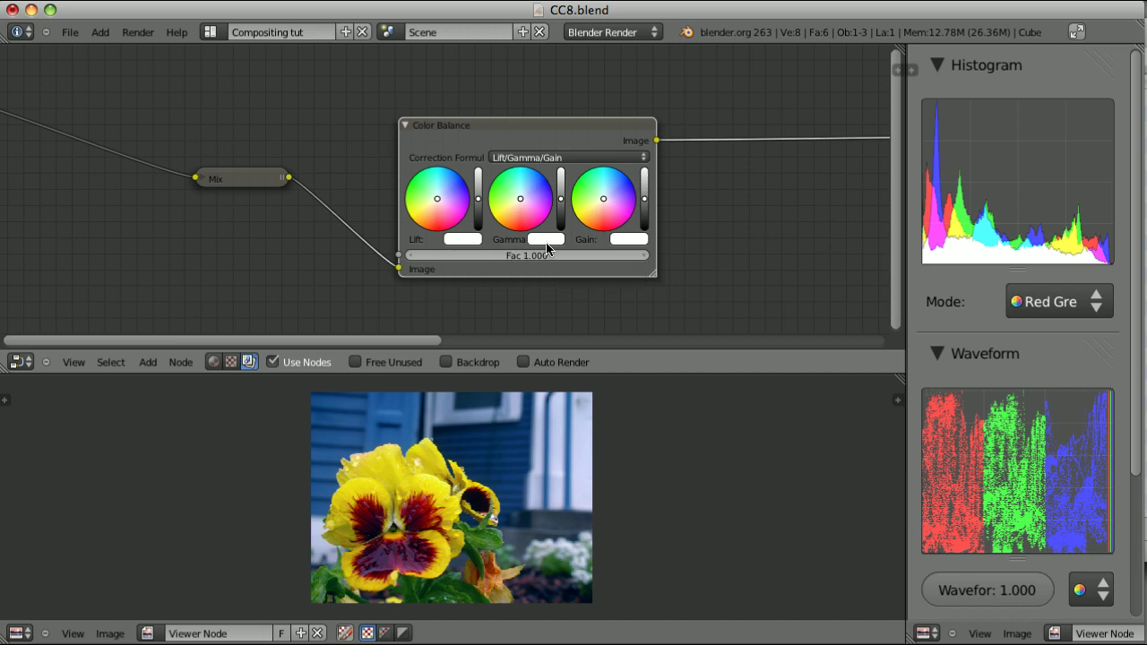
{"action": "key", "text": "g"}
{"action": "left_click", "coordinate": [710, 179]}
Add a Separate YUVA node below the Color Balance node, fed by the Mix node's image output.
{"action": "key", "text": "shift+a"}
{"action": "mouse_move", "coordinate": [489, 254]}
{"action": "mouse_move", "coordinate": [484, 307]}
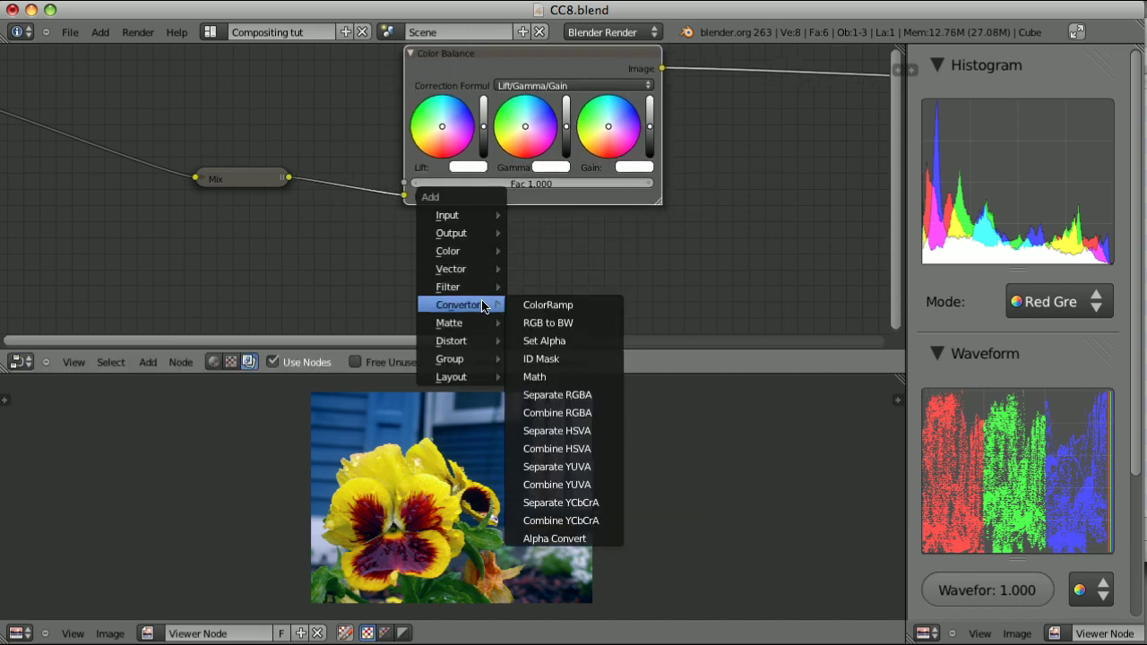
{"action": "left_click", "coordinate": [557, 466]}
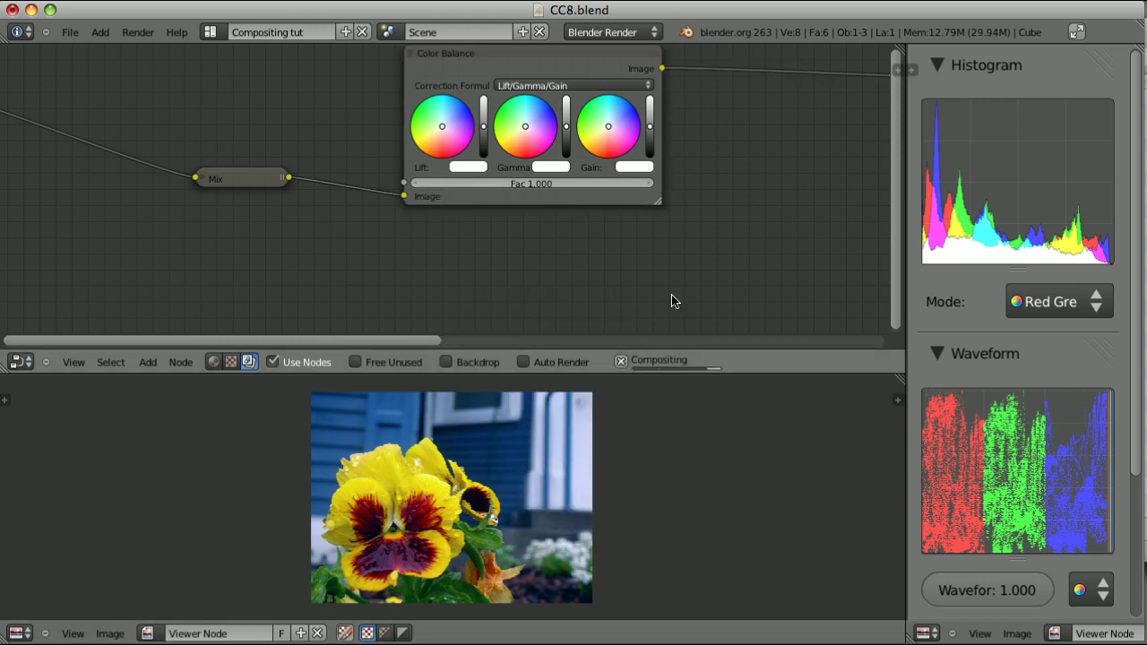
{"action": "left_click", "coordinate": [346, 251]}
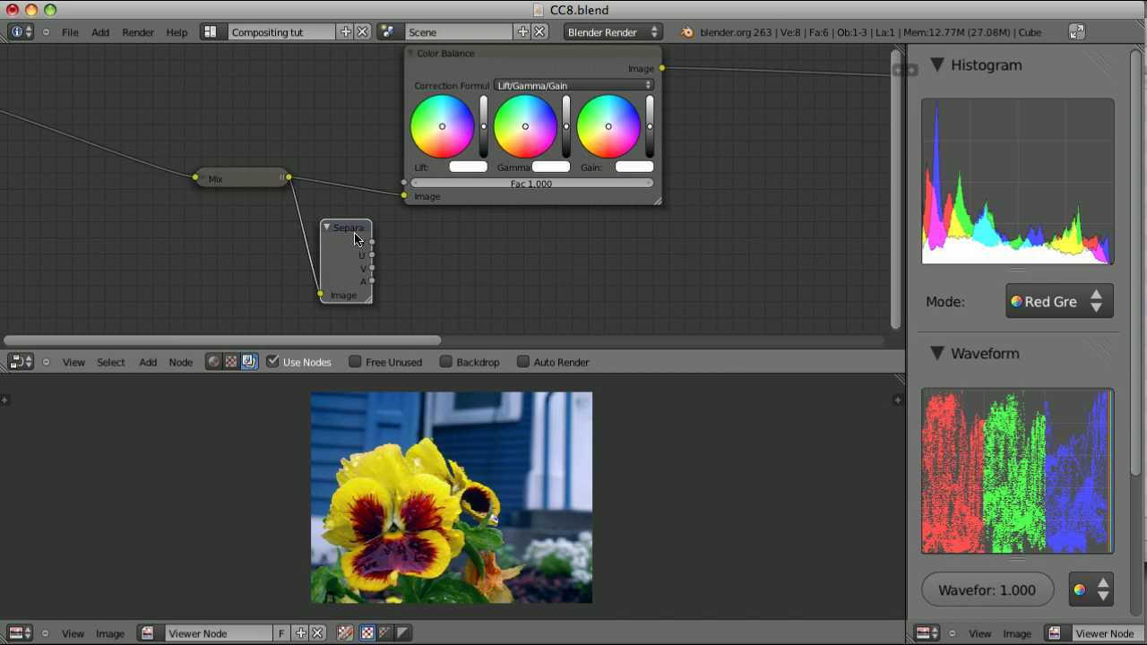
Duplicate the Separate YUVA node beyond the Color Balance node and feed the copy from the Color Balance image output.
{"action": "key", "text": "shift+d"}
{"action": "left_click", "coordinate": [756, 133]}
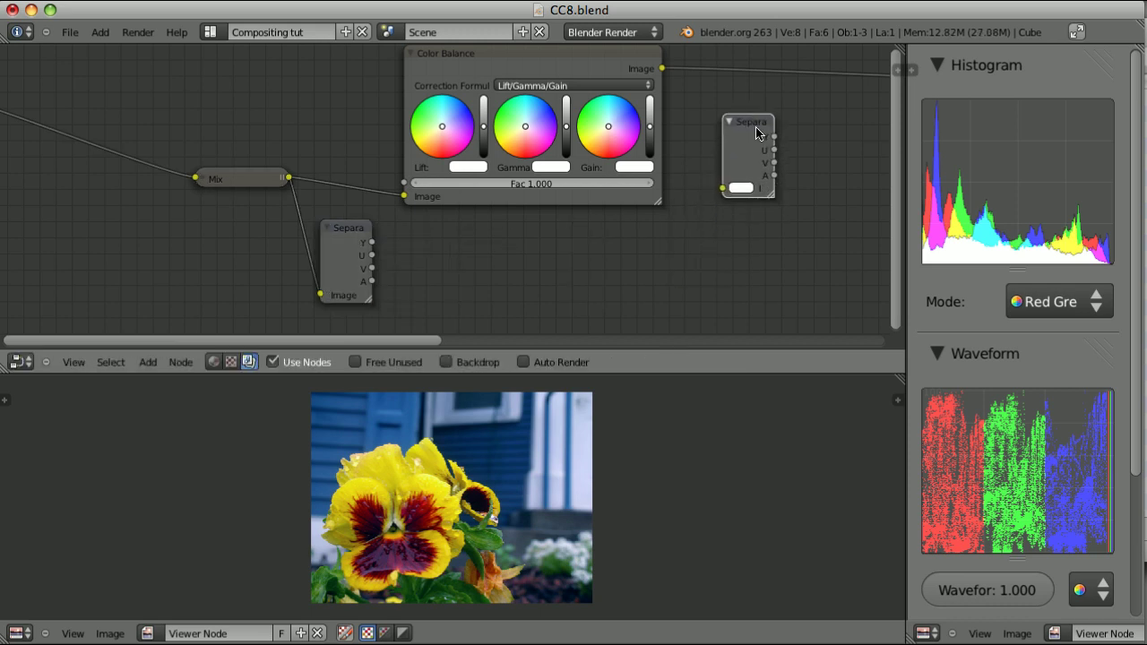
{"action": "left_click", "coordinate": [580, 60]}
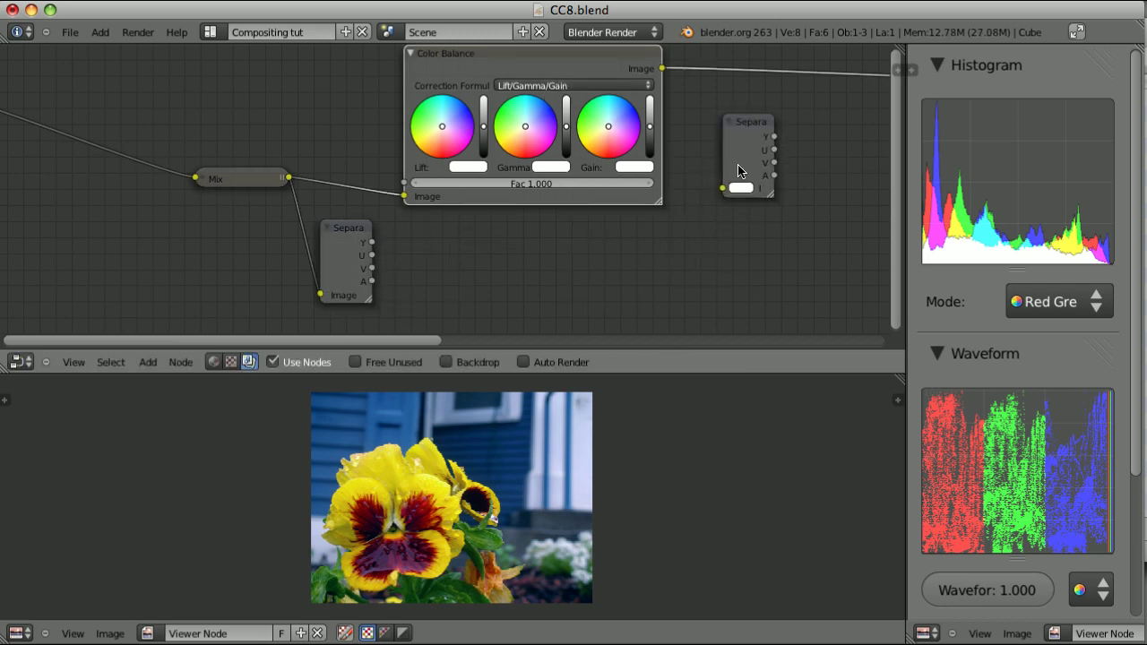
{"action": "left_click", "coordinate": [745, 135]}
{"action": "key", "text": "f"}
{"action": "left_click_drag", "start_coordinate": [752, 122], "coordinate": [758, 121]}
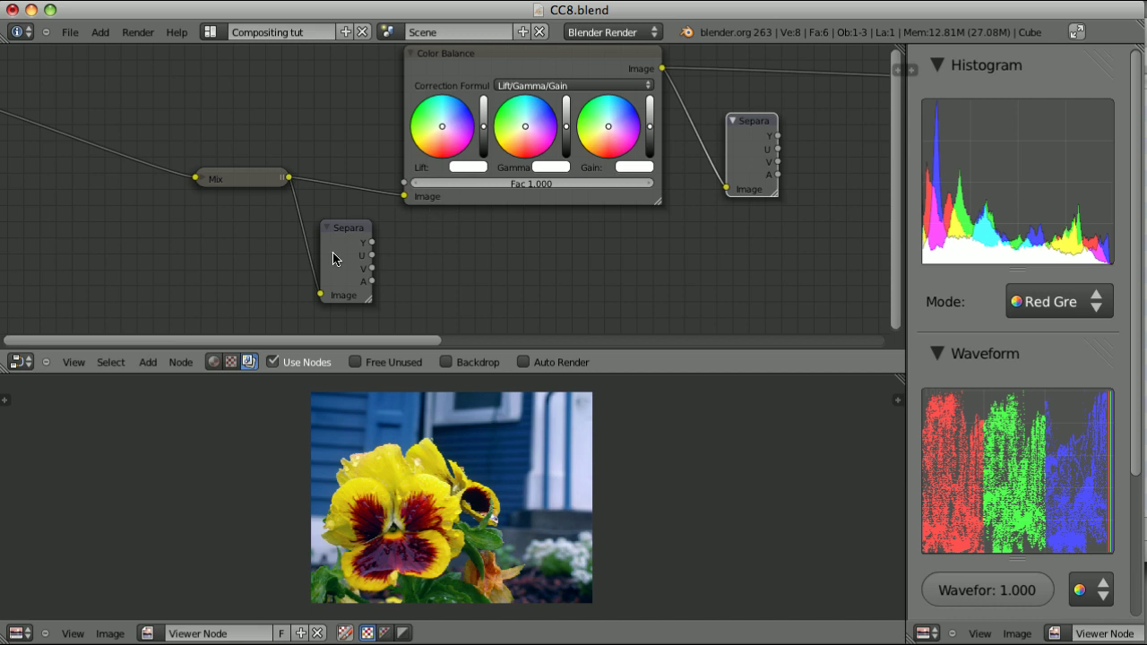
Place the Mix-fed Separate YUVA node directly beneath its copy and move the Mix node lower to tidy the links.
{"action": "left_click_drag", "start_coordinate": [348, 236], "coordinate": [757, 231]}
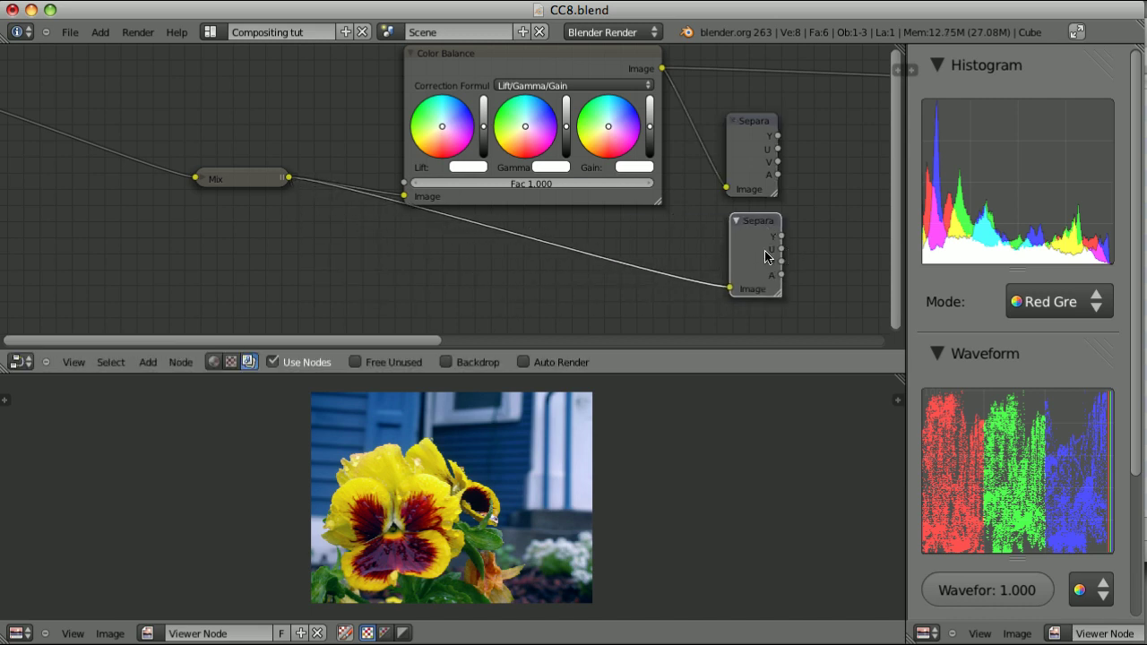
{"action": "left_click_drag", "start_coordinate": [227, 184], "coordinate": [312, 274]}
Add a Combine YUVA node after the two Separate YUVA nodes and link the Y output of the Mix-fed one to its Y input.
{"action": "middle_click_drag", "start_coordinate": [838, 208], "coordinate": [656, 225]}
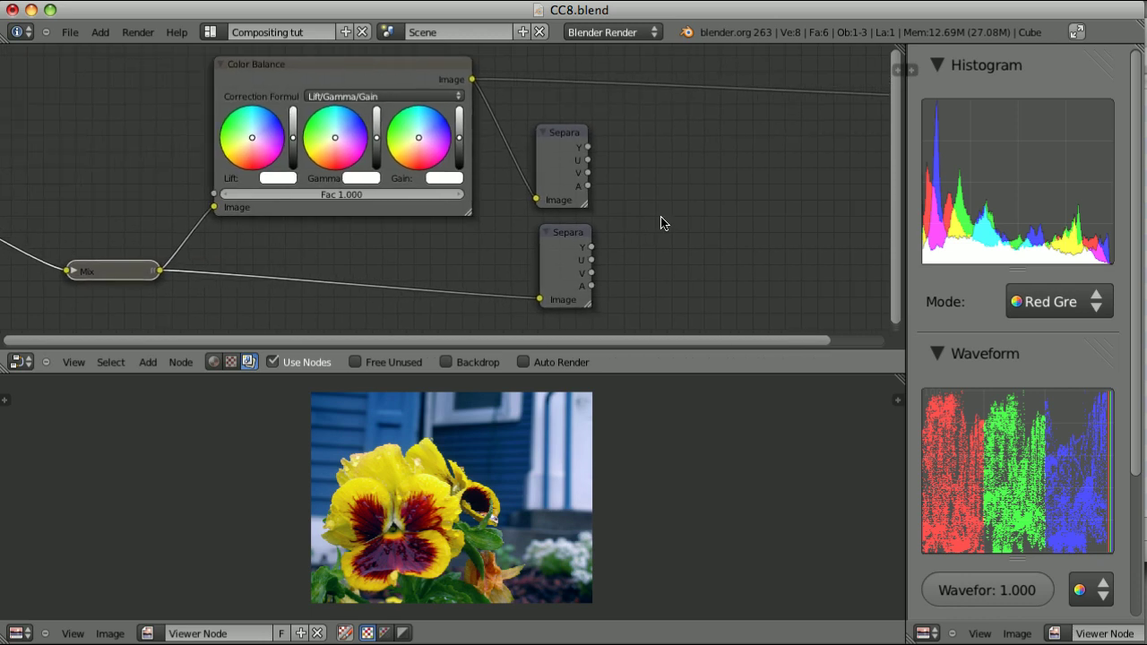
{"action": "key", "text": "shift+a"}
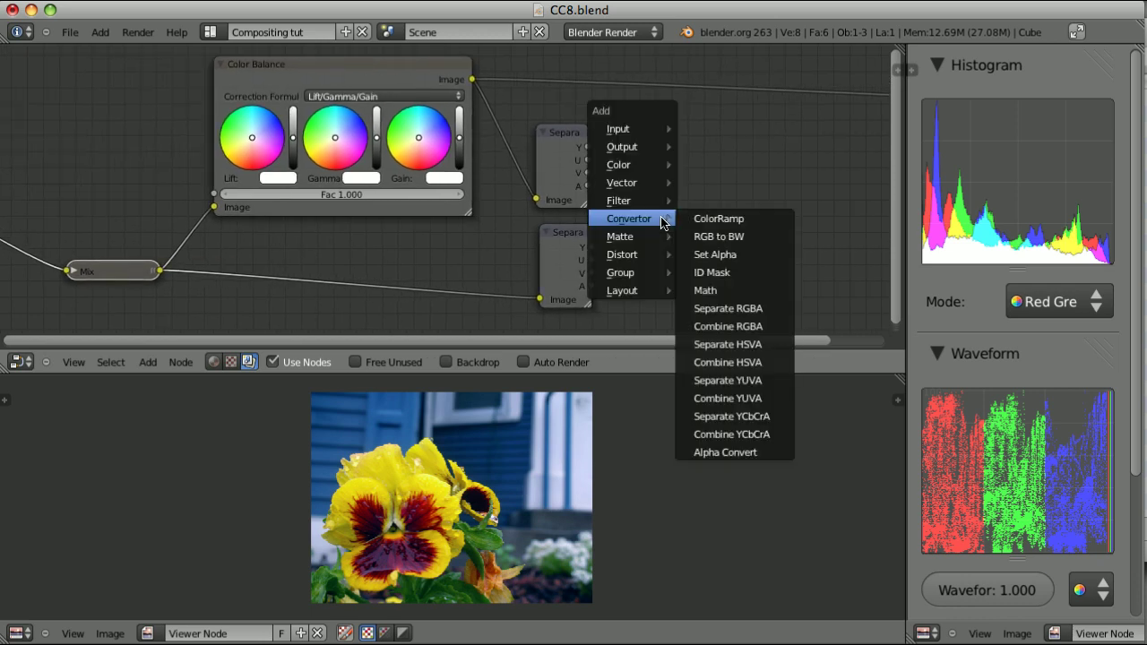
{"action": "left_click", "coordinate": [740, 398]}
{"action": "left_click_drag", "start_coordinate": [766, 255], "coordinate": [696, 128]}
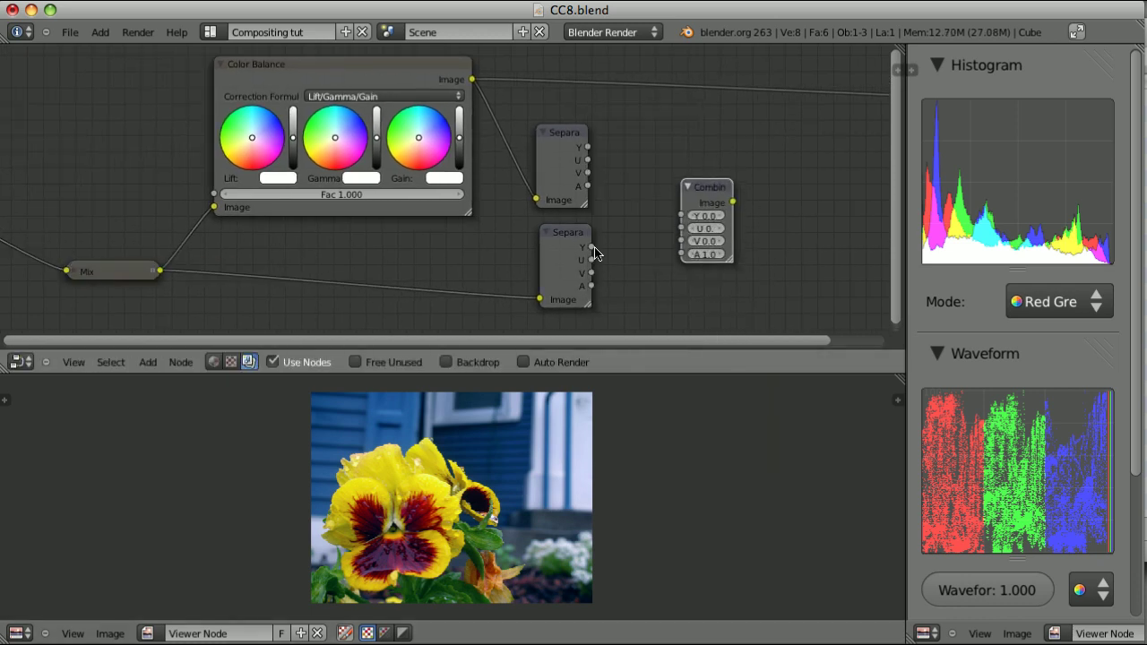
{"action": "left_click_drag", "start_coordinate": [593, 252], "coordinate": [681, 216]}
{"action": "left_click", "coordinate": [709, 188]}
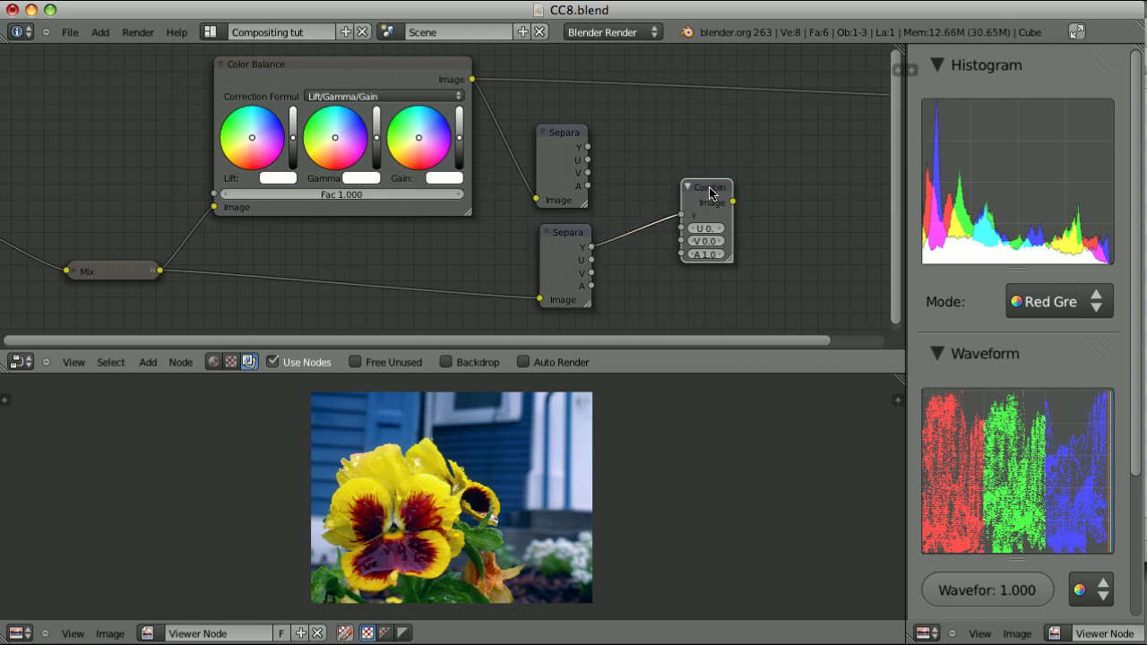
Link U and V from the Color Balance-fed Separate YUVA node to the Combine YUVA node and display the combined image in the viewer.
{"action": "left_click", "coordinate": [557, 133]}
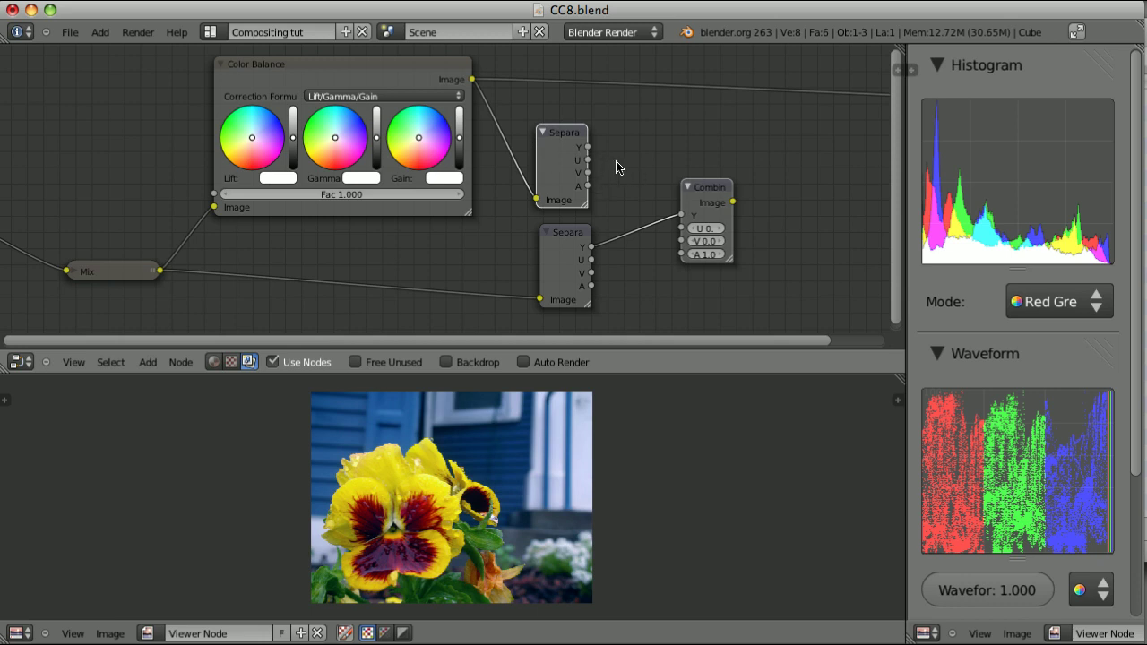
{"action": "key", "text": "f"}
{"action": "left_click", "coordinate": [709, 190]}
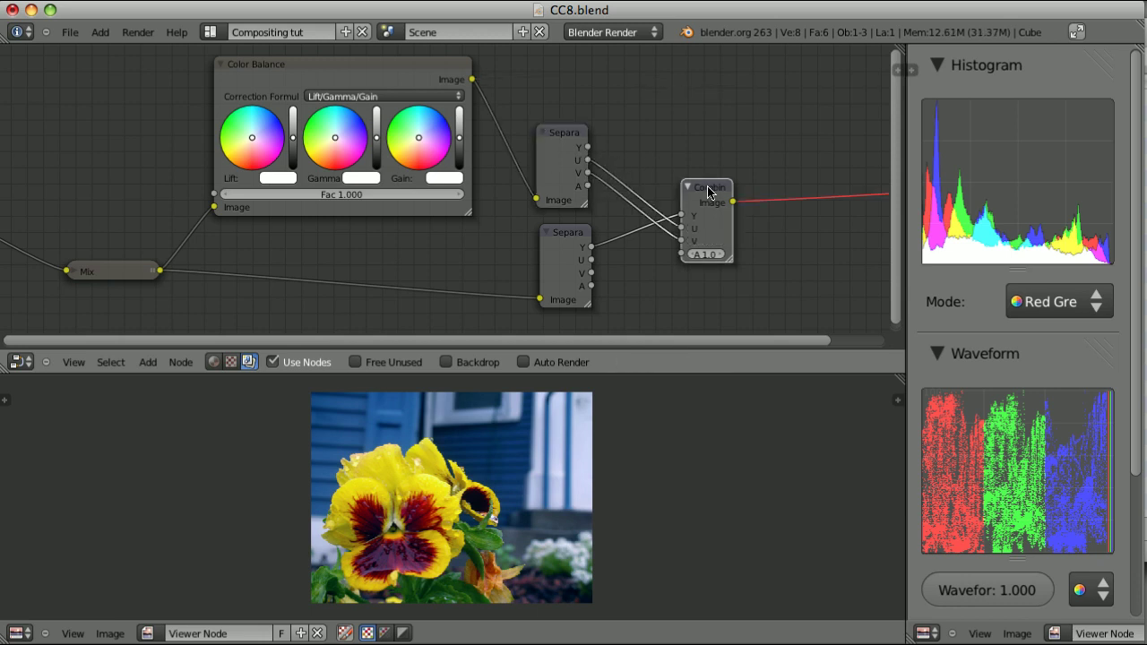
Compare the original Mix image with the Combine YUVA result in the viewer.
{"action": "scroll", "coordinate": [743, 226], "scroll_direction": "down", "scroll_amount": 2}
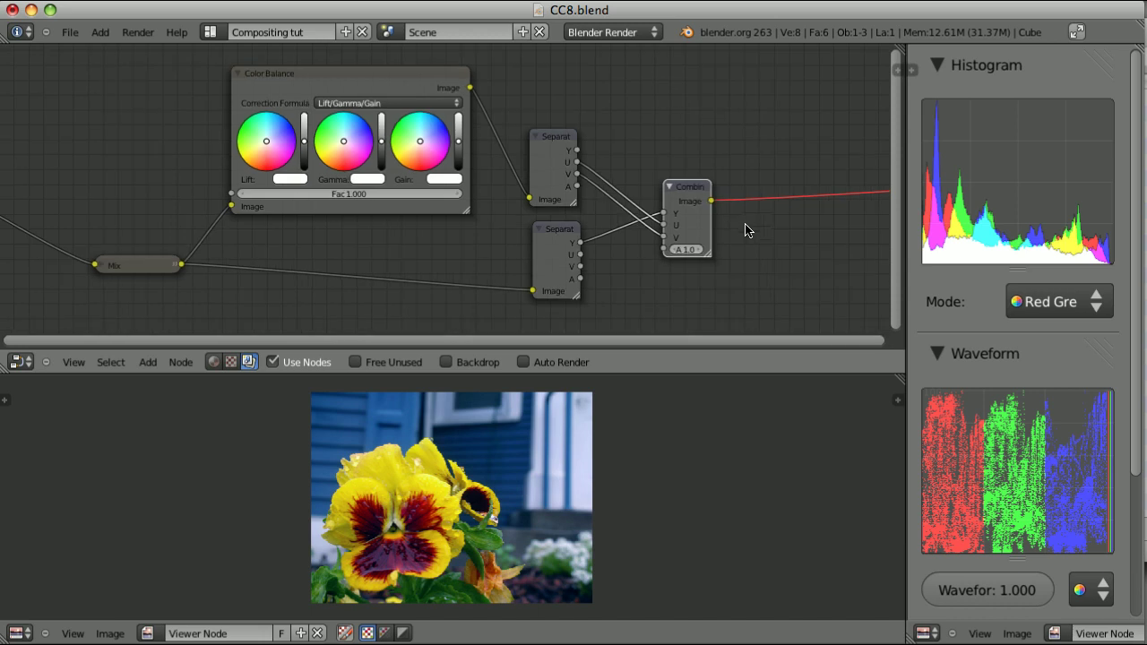
{"action": "left_click", "coordinate": [170, 258], "text": "ctrl+shift"}
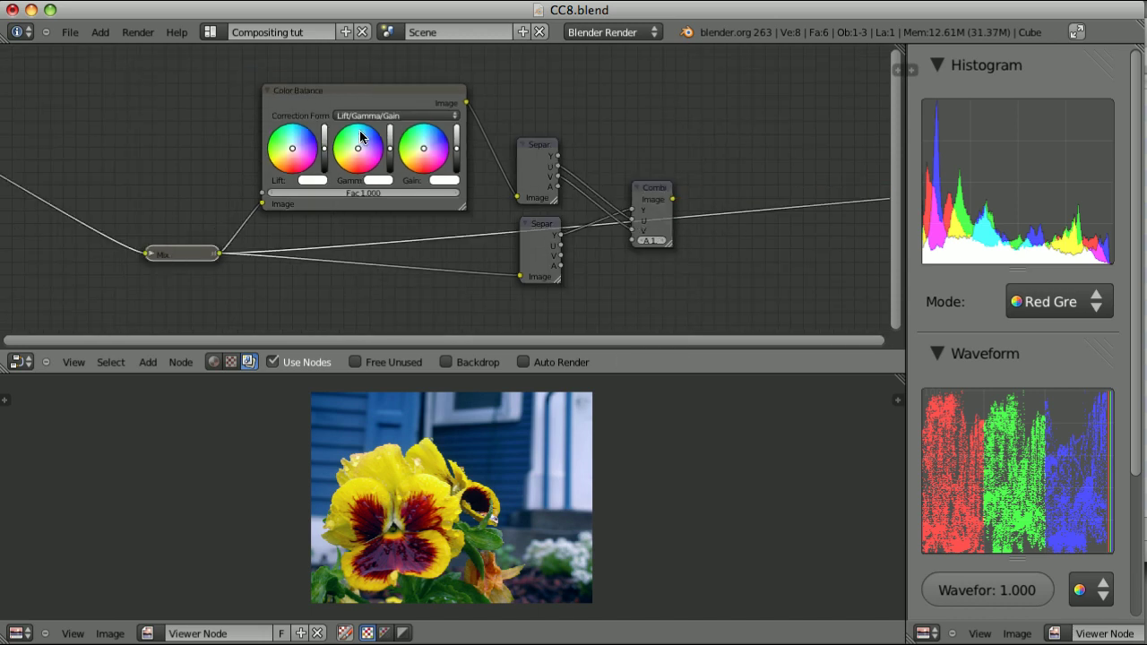
{"action": "left_click", "coordinate": [375, 96]}
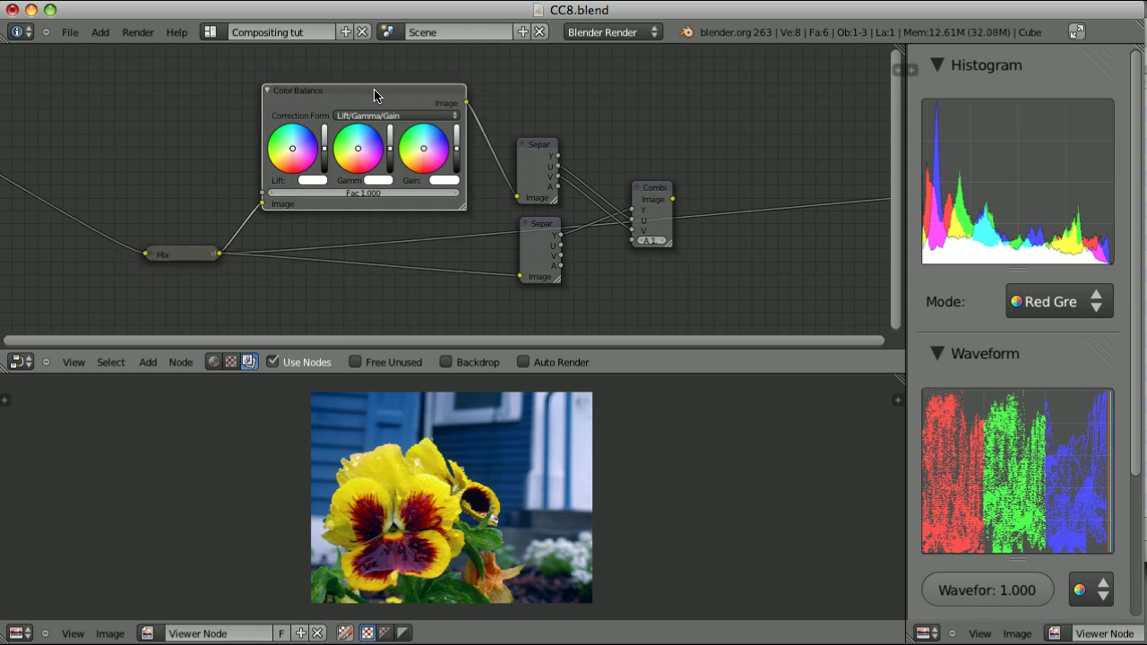
{"action": "left_click", "coordinate": [658, 194], "text": "ctrl+shift"}
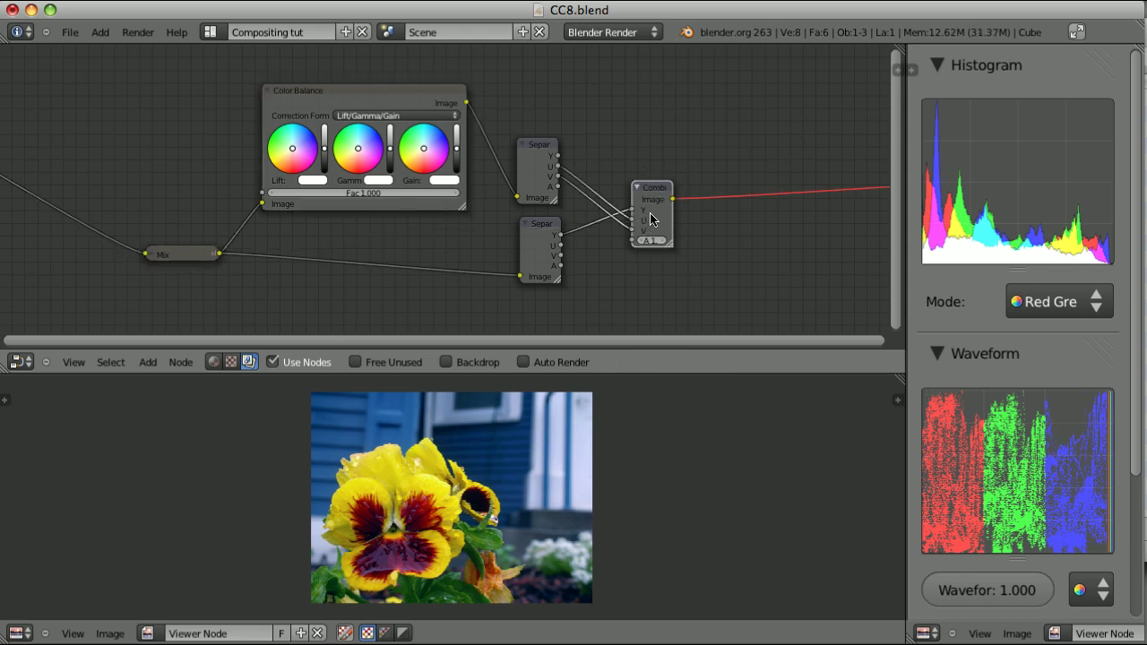
Try different tints on the Color Balance node, ending with Lift light green, Gamma light cyan and Gain light pink.
{"action": "scroll", "coordinate": [377, 226], "scroll_direction": "up", "scroll_amount": 3}
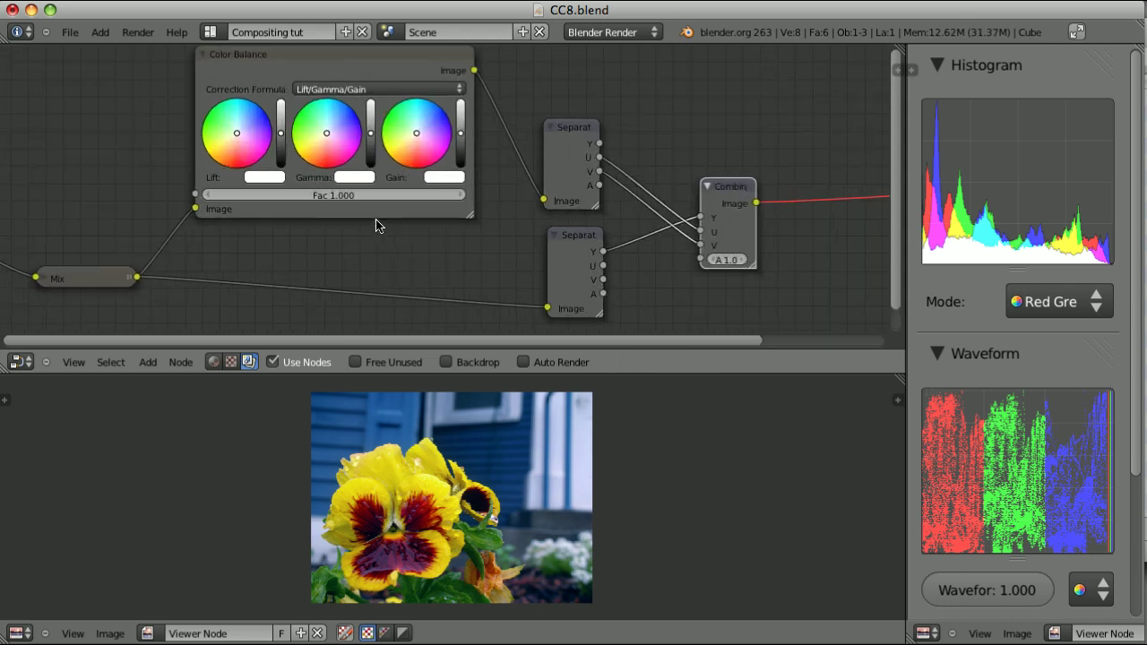
{"action": "middle_click_drag", "start_coordinate": [310, 230], "coordinate": [390, 239]}
{"action": "left_click_drag", "start_coordinate": [327, 153], "coordinate": [306, 145]}
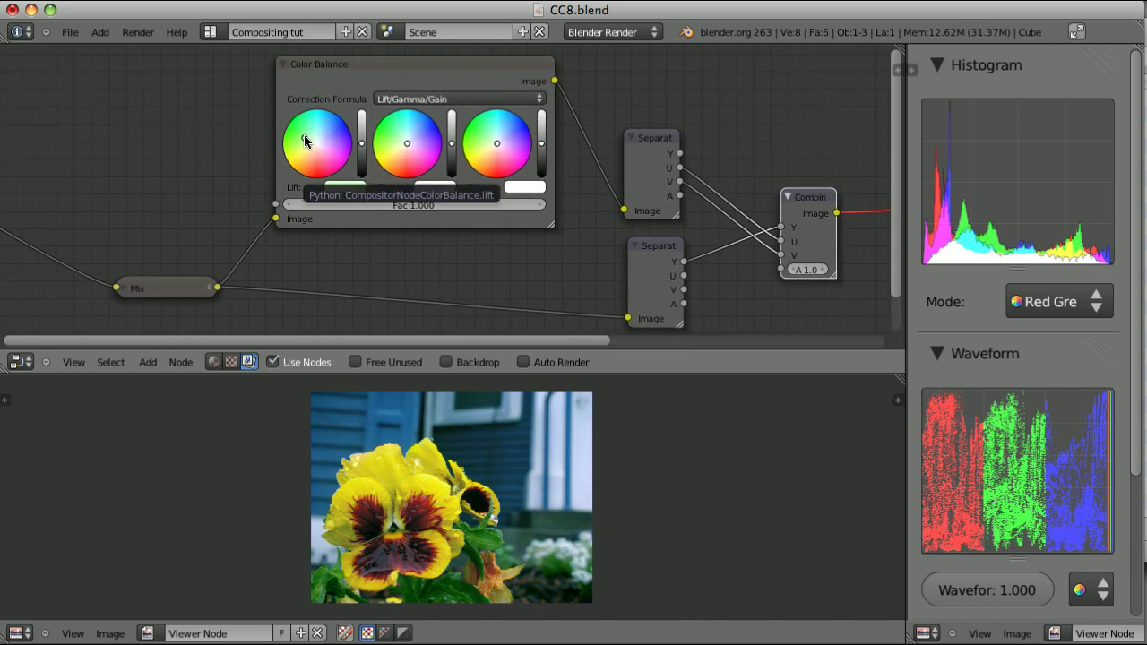
{"action": "left_click_drag", "start_coordinate": [307, 158], "coordinate": [331, 165]}
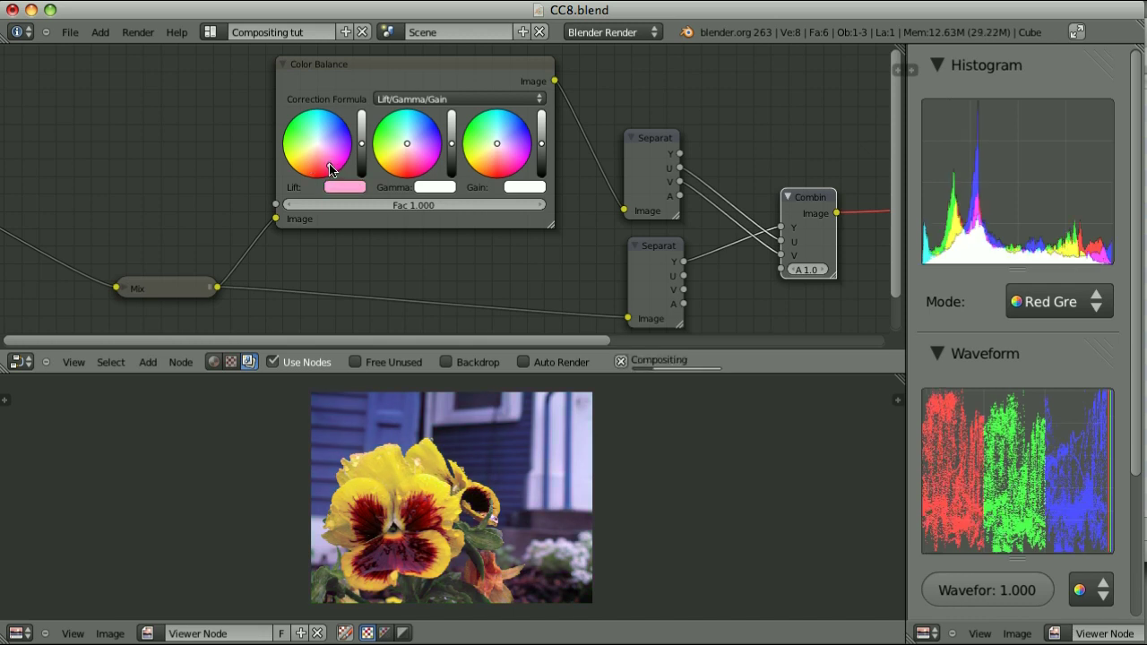
{"action": "left_click_drag", "start_coordinate": [498, 146], "coordinate": [520, 134]}
{"action": "mouse_move", "coordinate": [408, 145]}
{"action": "left_mouse_down"}
{"action": "mouse_move", "coordinate": [427, 137]}
{"action": "mouse_move", "coordinate": [391, 137]}
{"action": "left_mouse_up"}
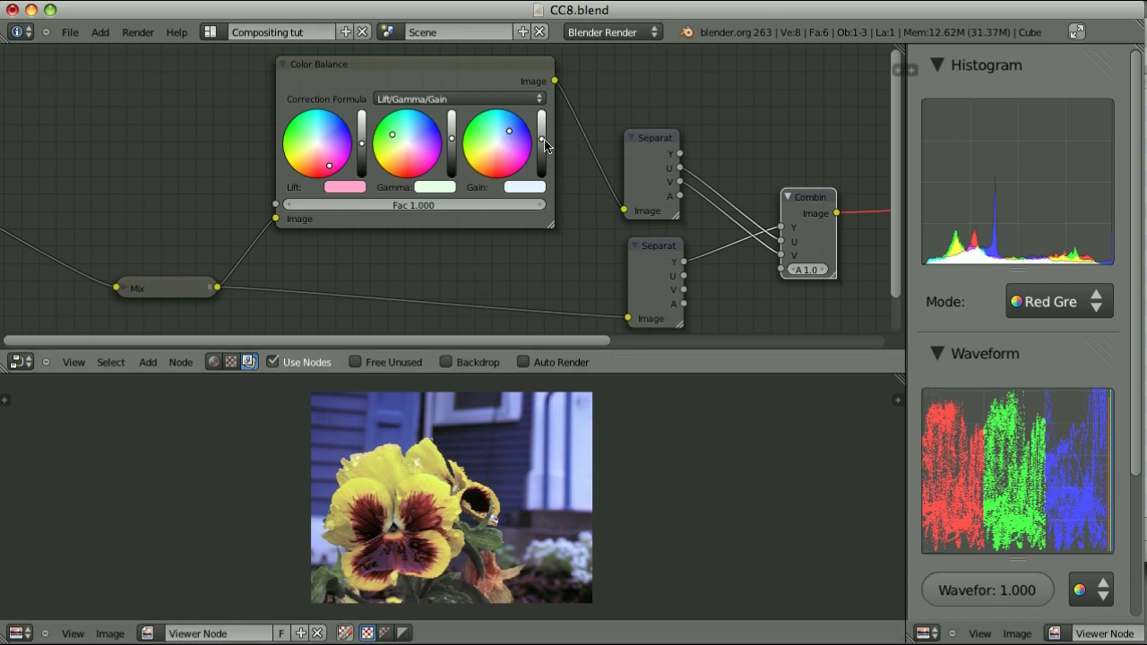
{"action": "left_click_drag", "start_coordinate": [362, 149], "coordinate": [371, 131]}
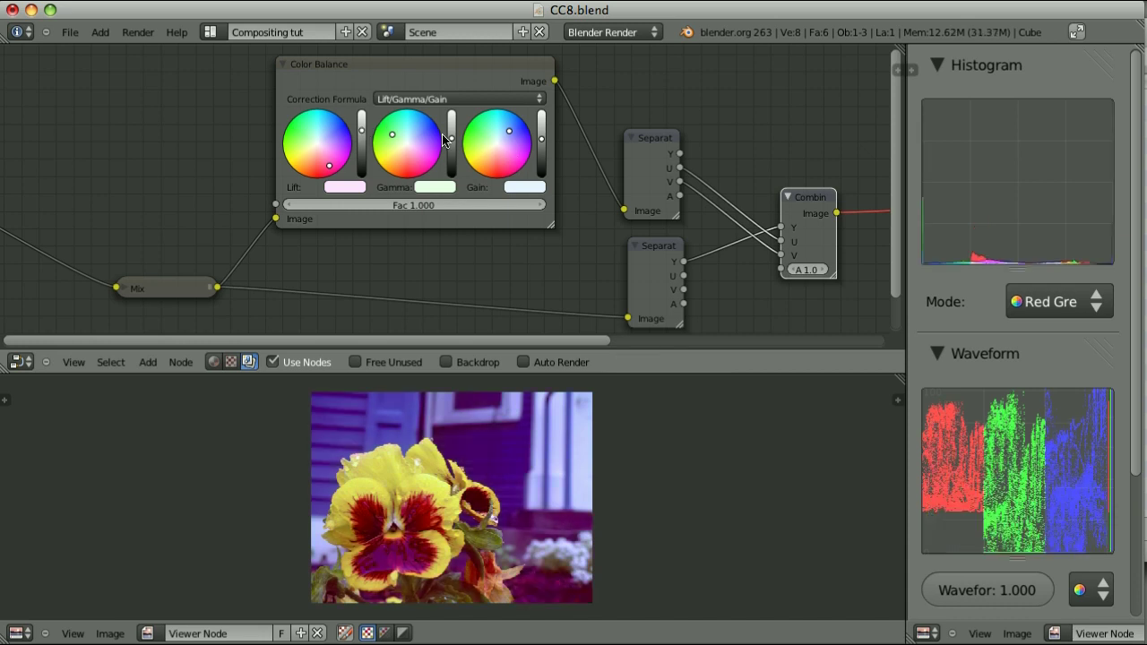
{"action": "left_click_drag", "start_coordinate": [450, 143], "coordinate": [452, 157]}
{"action": "mouse_move", "coordinate": [529, 153]}
{"action": "left_mouse_down"}
{"action": "mouse_move", "coordinate": [509, 152]}
{"action": "mouse_move", "coordinate": [518, 162]}
{"action": "left_mouse_up"}
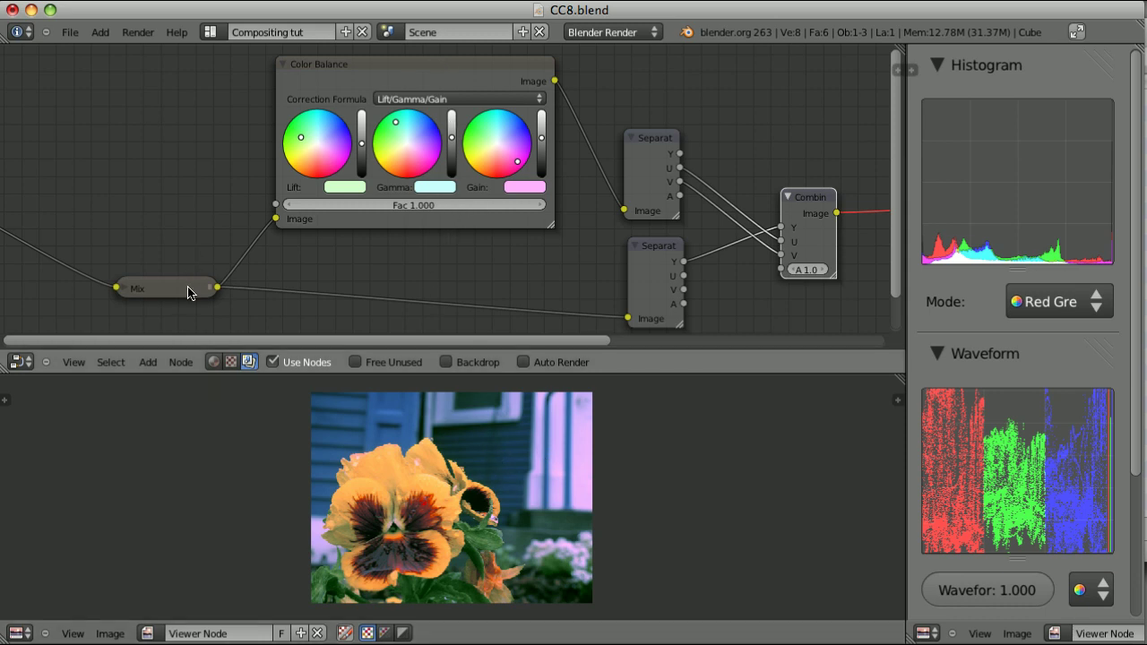
Compare the outputs of the Mix, Color Balance and Combine YUVA nodes by viewing each one in turn.
{"action": "left_click", "coordinate": [188, 288], "text": "ctrl+shift"}
{"action": "left_click", "coordinate": [431, 73], "text": "ctrl+shift"}
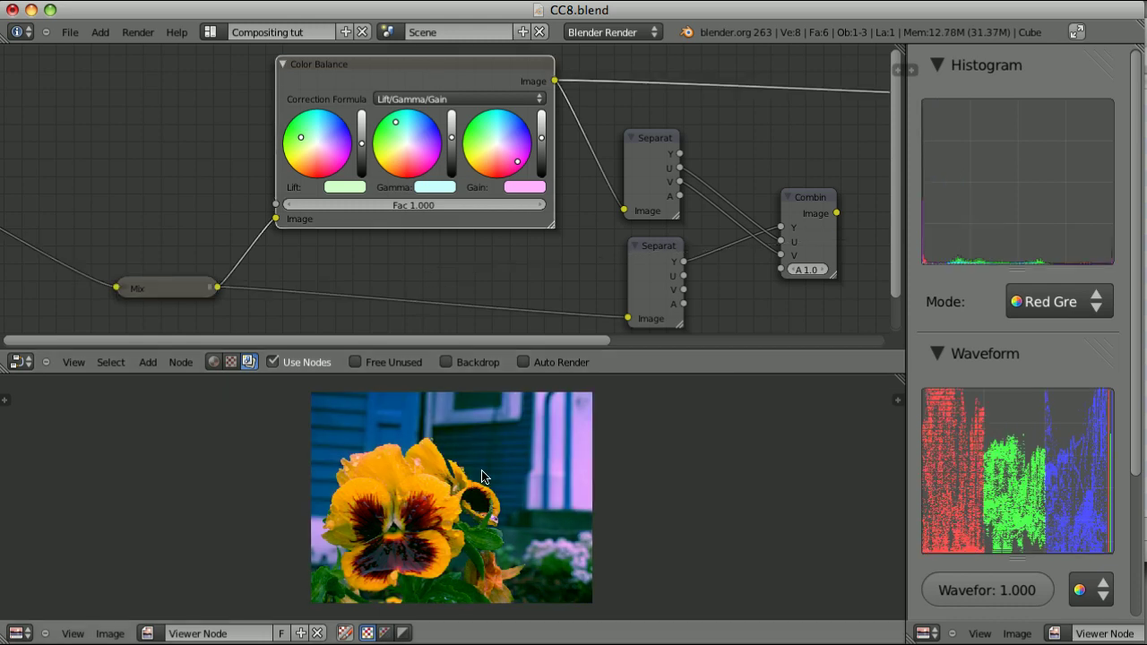
{"action": "left_click", "coordinate": [811, 202], "text": "ctrl+shift"}
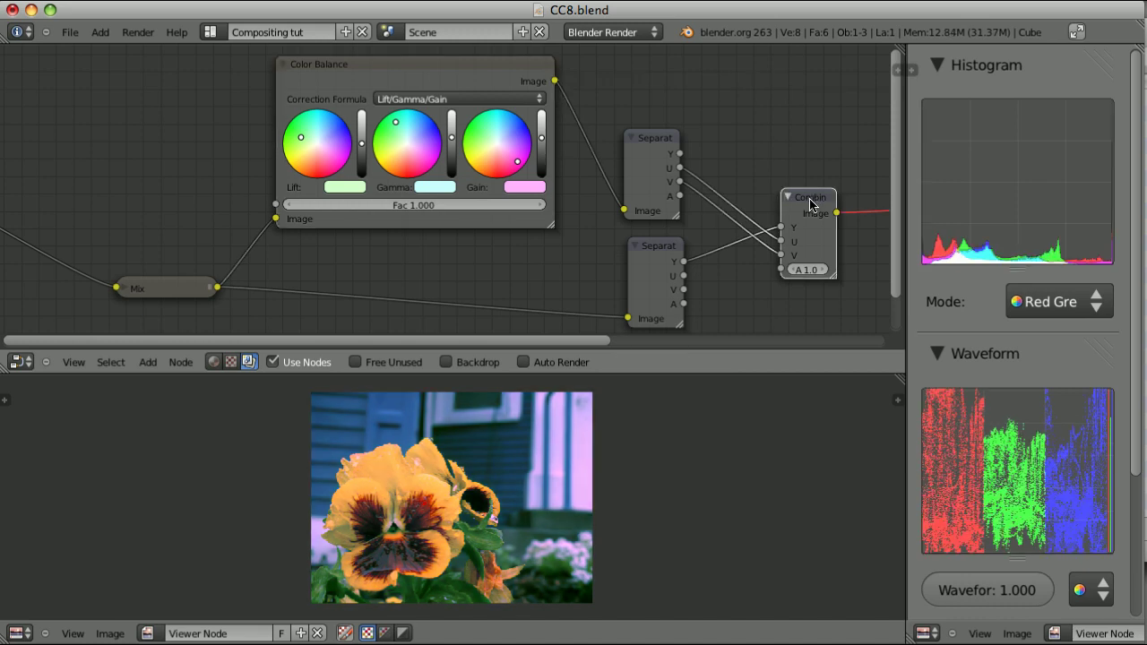
{"action": "left_click", "coordinate": [179, 292], "text": "ctrl+shift"}
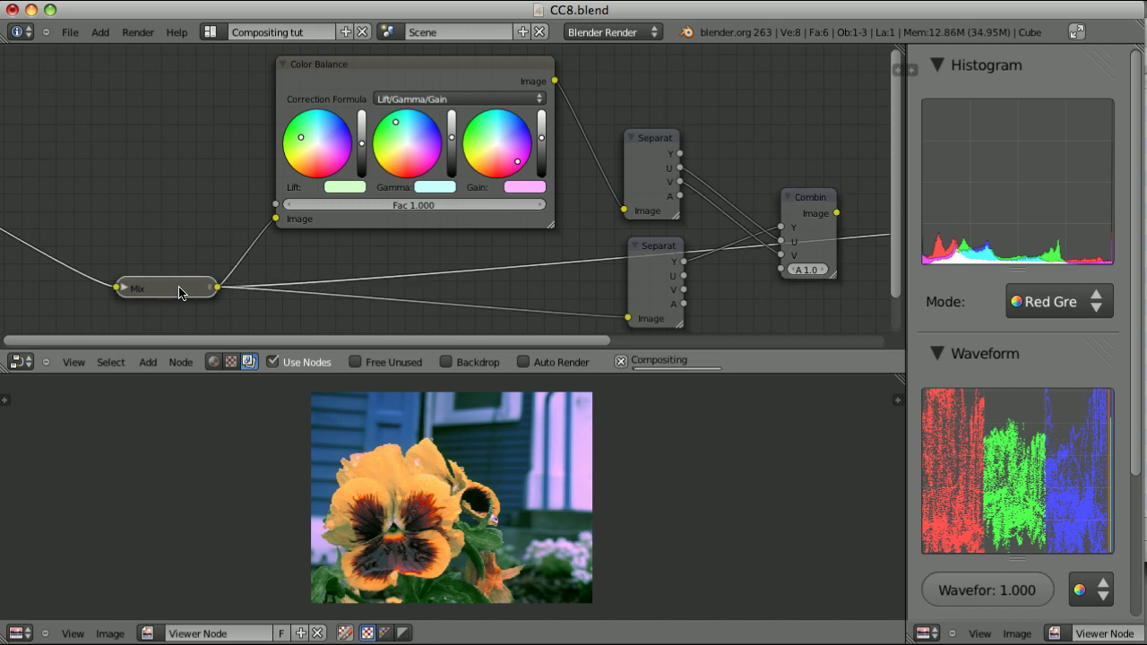
{"action": "left_click", "coordinate": [810, 202], "text": "ctrl+shift"}
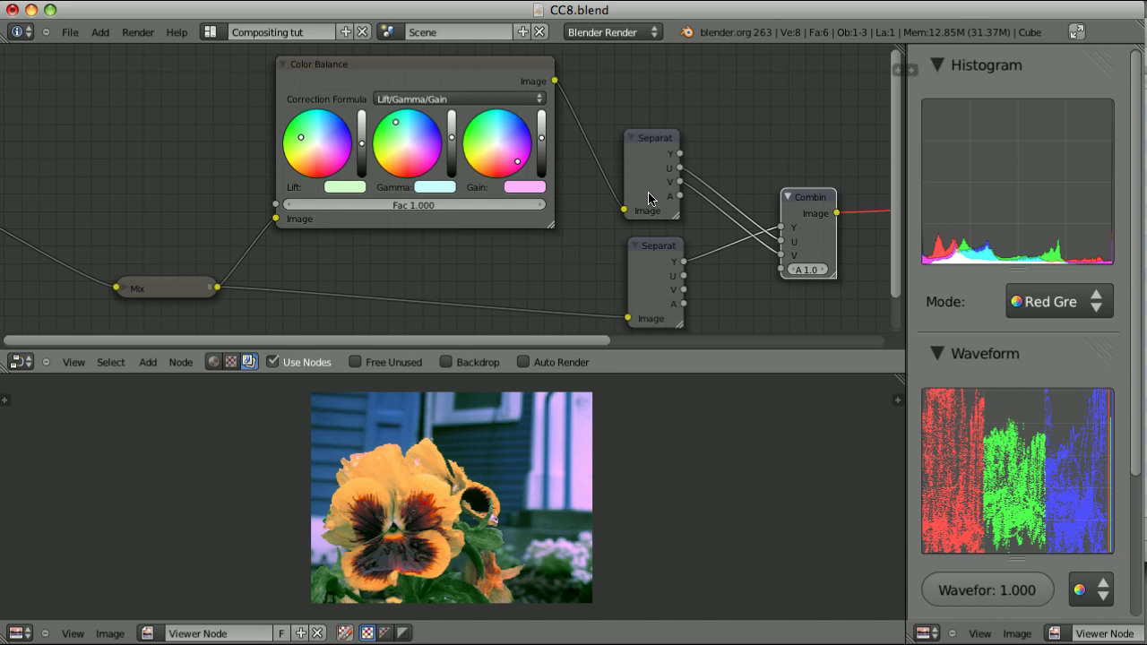
Add an RGB to BW node in the empty area below the Color Balance node.
{"action": "scroll", "coordinate": [648, 198], "scroll_direction": "down", "scroll_amount": 2}
{"action": "scroll", "coordinate": [672, 260], "scroll_direction": "down", "scroll_amount": 1}
{"action": "scroll", "coordinate": [538, 254], "scroll_direction": "down", "scroll_amount": 1}
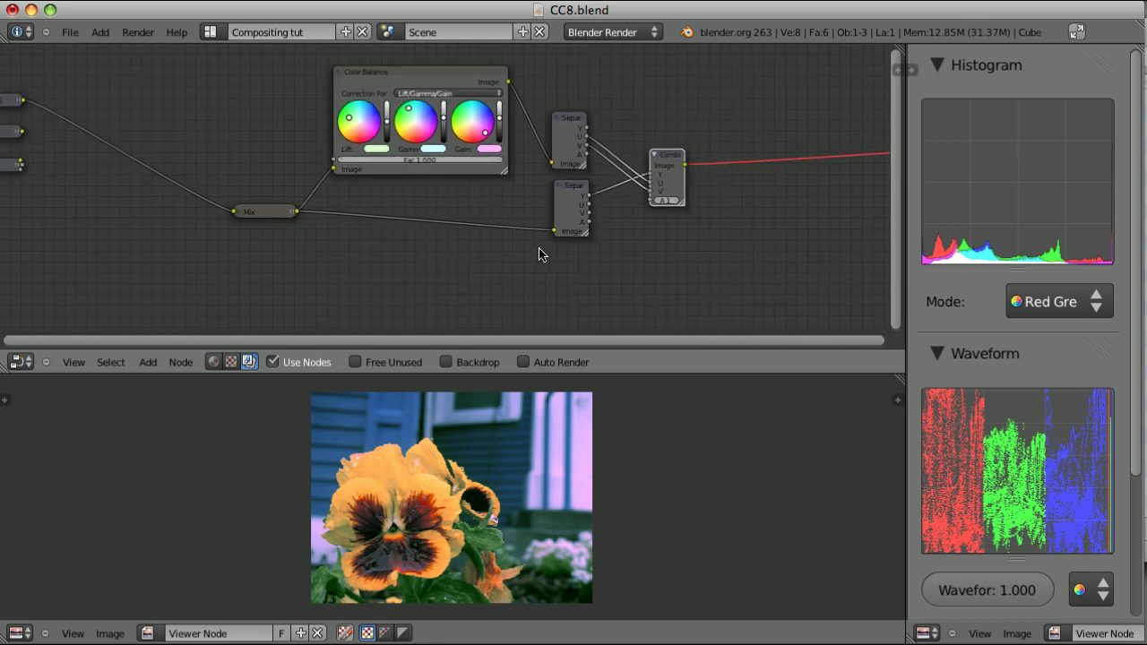
{"action": "key", "text": "shift+a"}
{"action": "mouse_move", "coordinate": [483, 259]}
{"action": "left_click", "coordinate": [575, 277]}
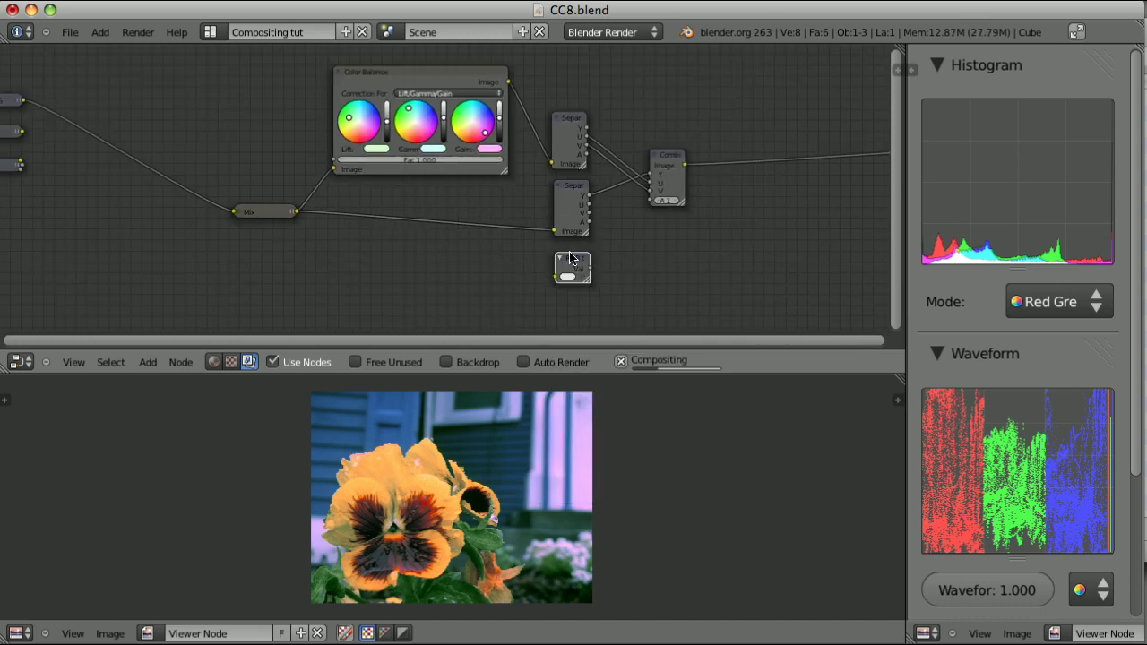
{"action": "left_click", "coordinate": [364, 275]}
Delete the two Separate YUVA nodes and the Combine YUVA node.
{"action": "key", "text": "b"}
{"action": "left_click_drag", "start_coordinate": [545, 88], "coordinate": [680, 217]}
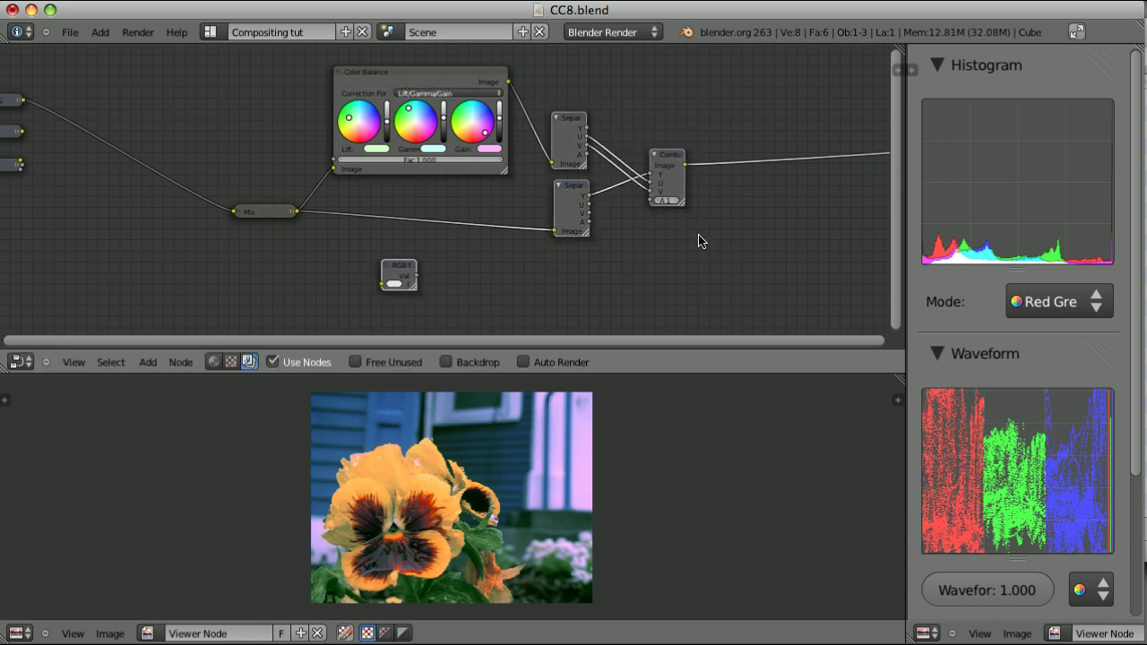
{"action": "key", "text": "x"}
Link the Mix node's output to the RGB to BW node and place that node farther along, below the Color Balance output.
{"action": "left_click_drag", "start_coordinate": [397, 274], "coordinate": [347, 253]}
{"action": "scroll", "coordinate": [423, 244], "scroll_direction": "up", "scroll_amount": 1}
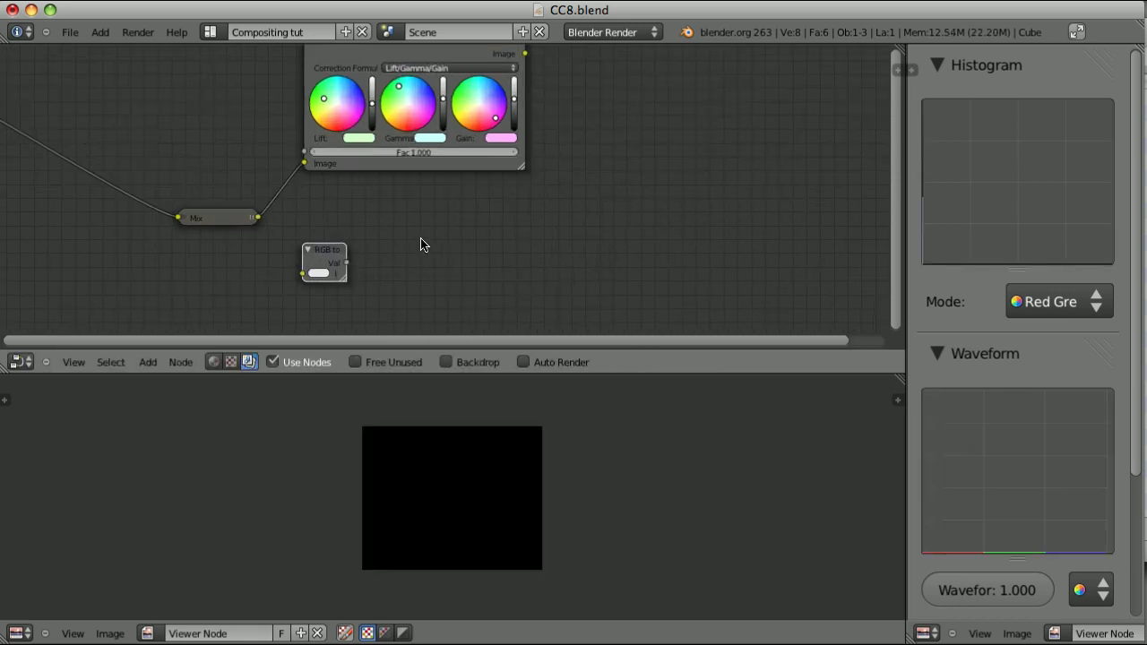
{"action": "scroll", "coordinate": [423, 245], "scroll_direction": "up", "scroll_amount": 1}
{"action": "left_click", "coordinate": [143, 234]}
{"action": "left_click", "coordinate": [301, 273], "text": "shift"}
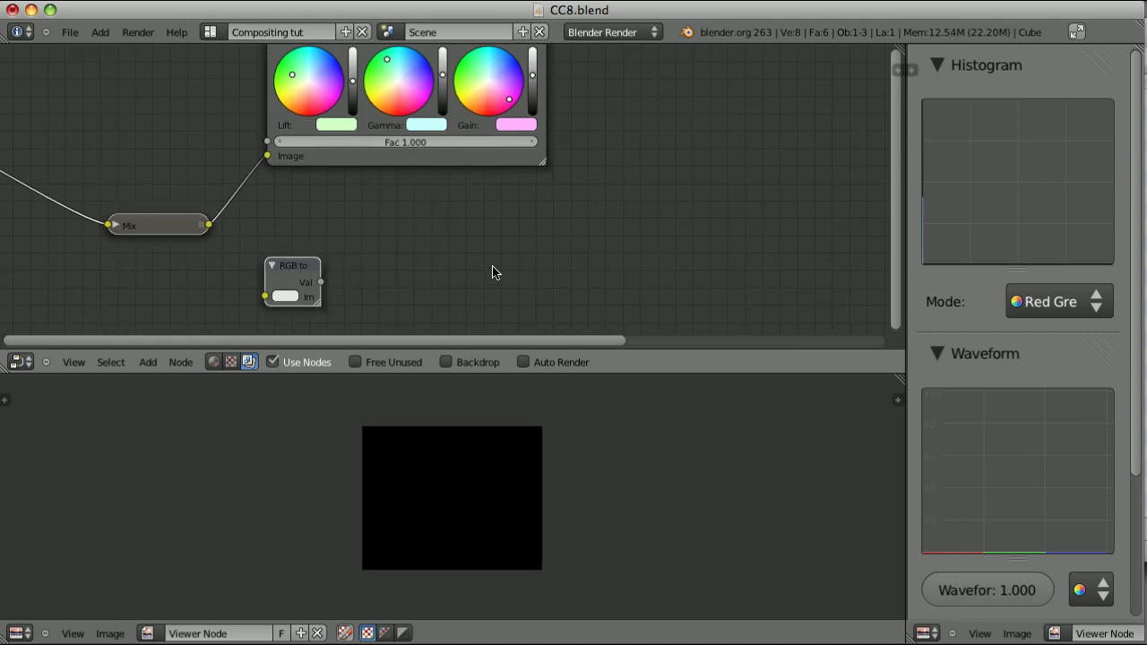
{"action": "key", "text": "f"}
{"action": "left_click_drag", "start_coordinate": [295, 270], "coordinate": [598, 269]}
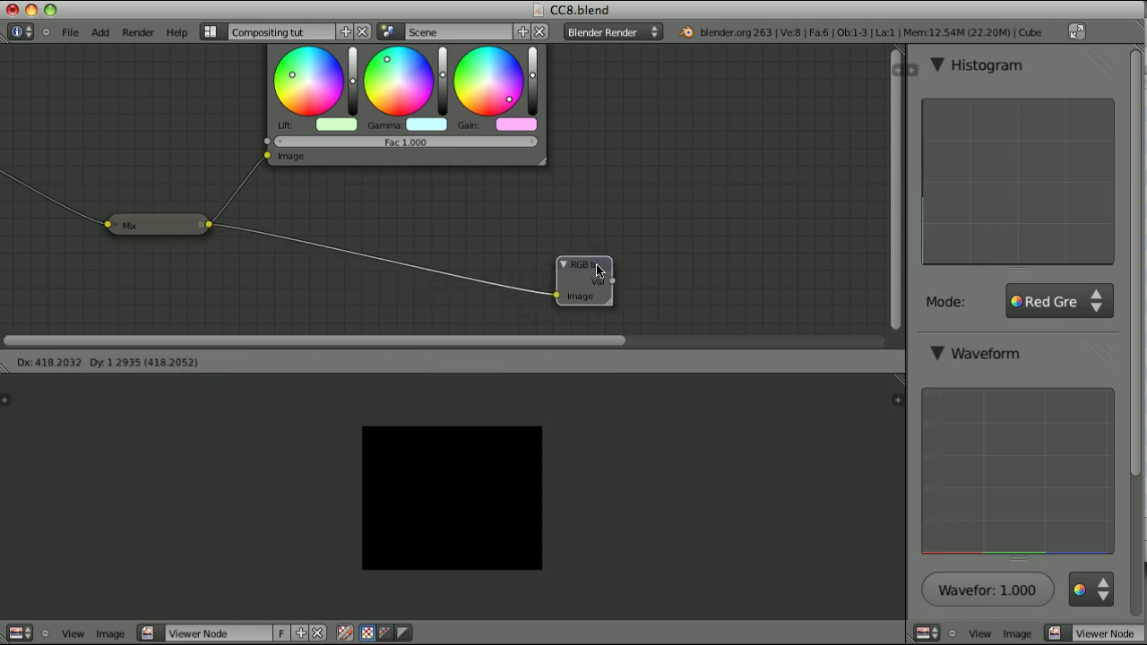
Duplicate the RGB to BW node, place the copy beside the Color Balance node and link the Color Balance output to it.
{"action": "middle_click_drag", "start_coordinate": [594, 128], "coordinate": [481, 173]}
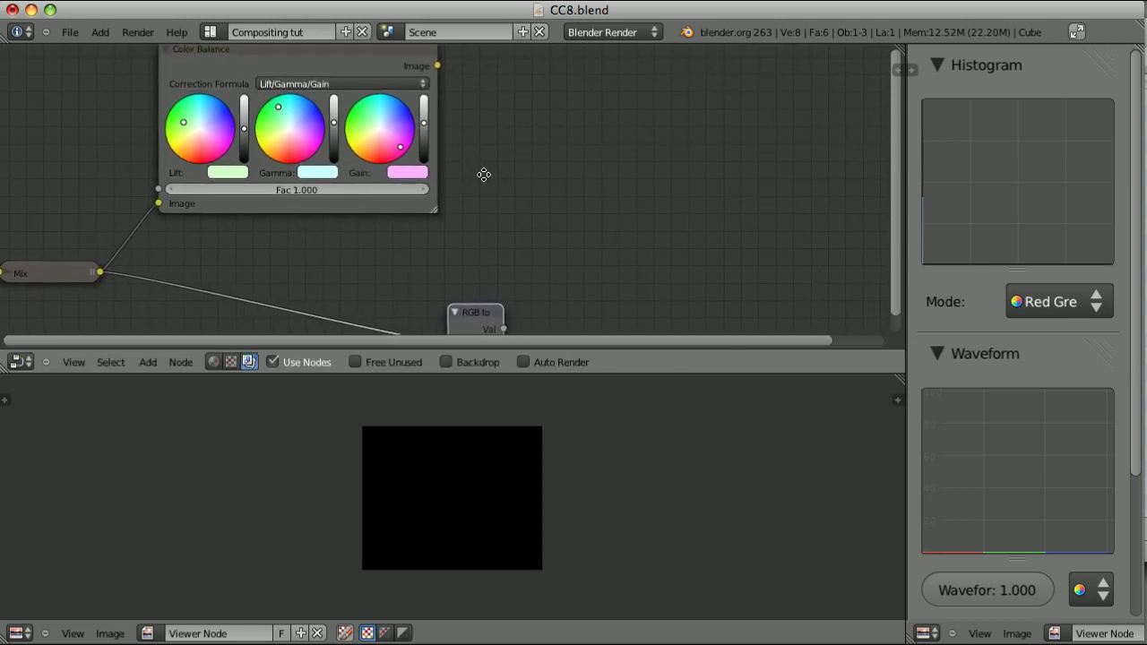
{"action": "scroll", "coordinate": [535, 219], "scroll_direction": "down", "scroll_amount": 1}
{"action": "key", "text": "shift+d"}
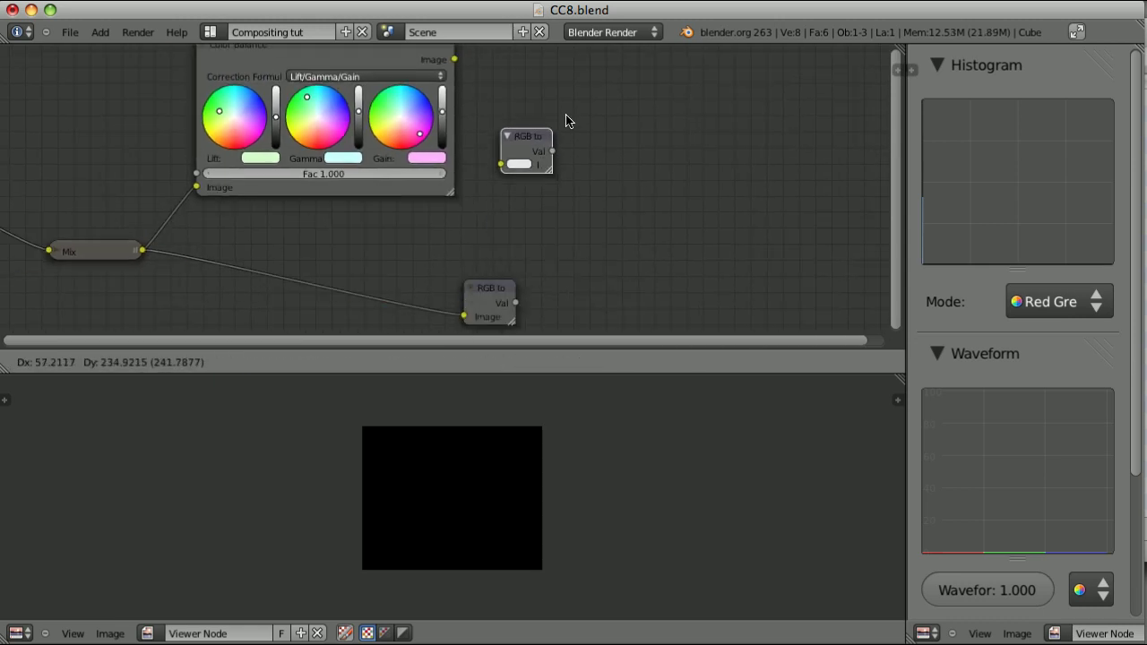
{"action": "left_click", "coordinate": [570, 120]}
{"action": "left_click", "coordinate": [391, 63]}
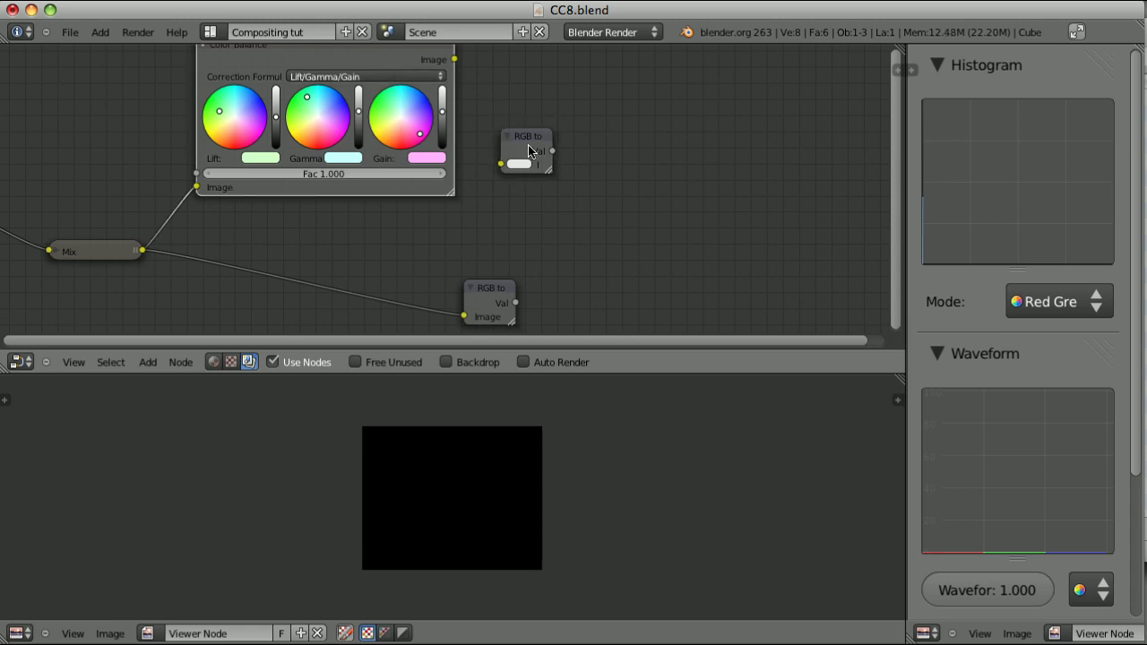
{"action": "left_click", "coordinate": [529, 139]}
{"action": "key", "text": "f"}
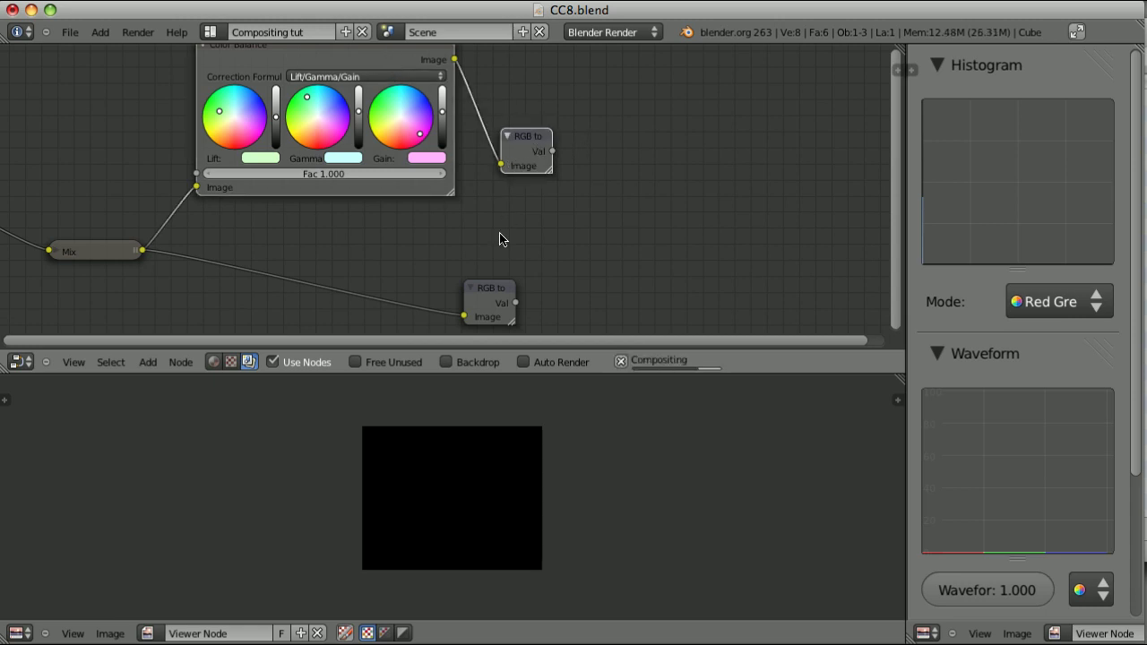
View both RGB to BW outputs to compare their luminance and line up the lower node beneath the upper one.
{"action": "left_click_drag", "start_coordinate": [483, 291], "coordinate": [528, 262]}
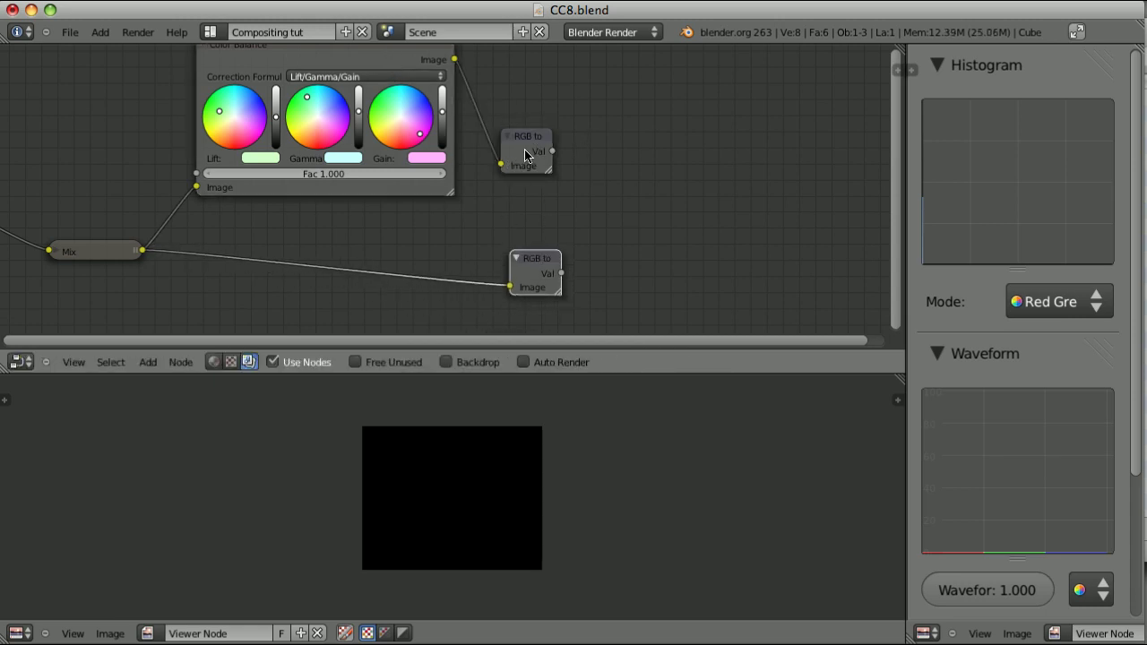
{"action": "left_click", "coordinate": [538, 264], "text": "ctrl+shift"}
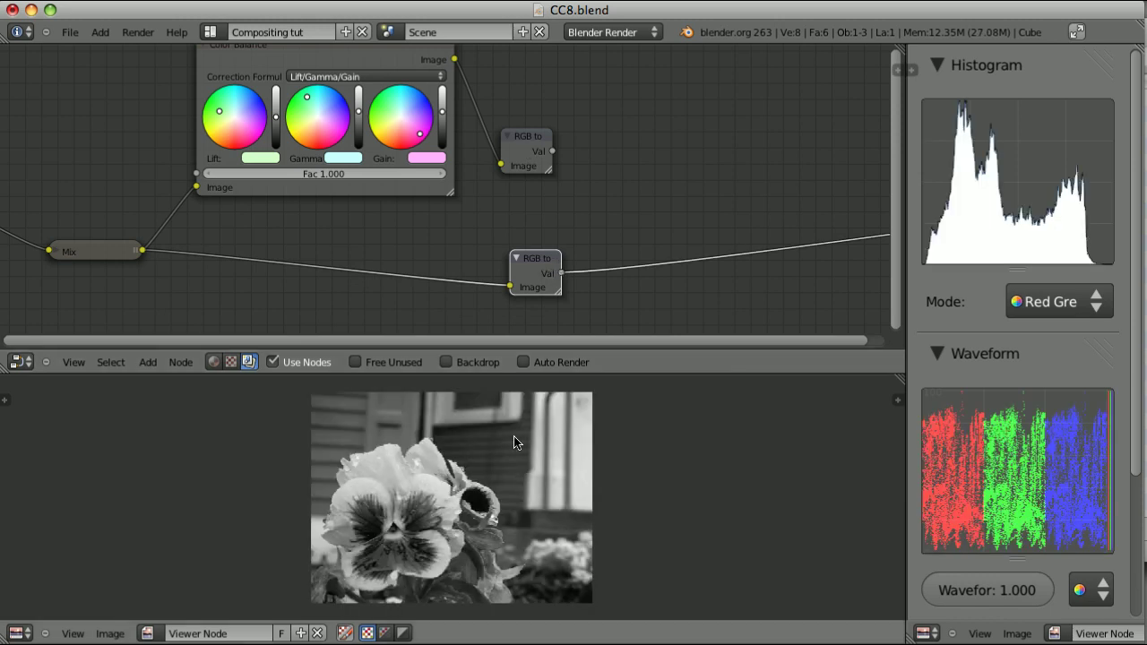
{"action": "left_click", "coordinate": [530, 141], "text": "ctrl+shift"}
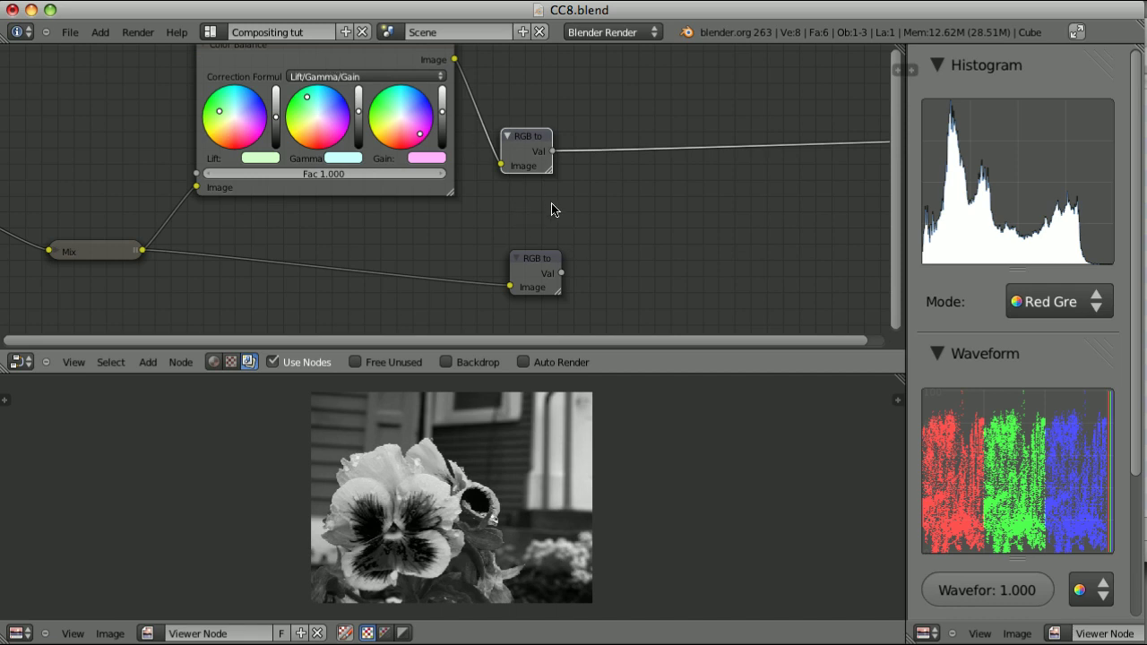
{"action": "left_click_drag", "start_coordinate": [543, 262], "coordinate": [535, 246]}
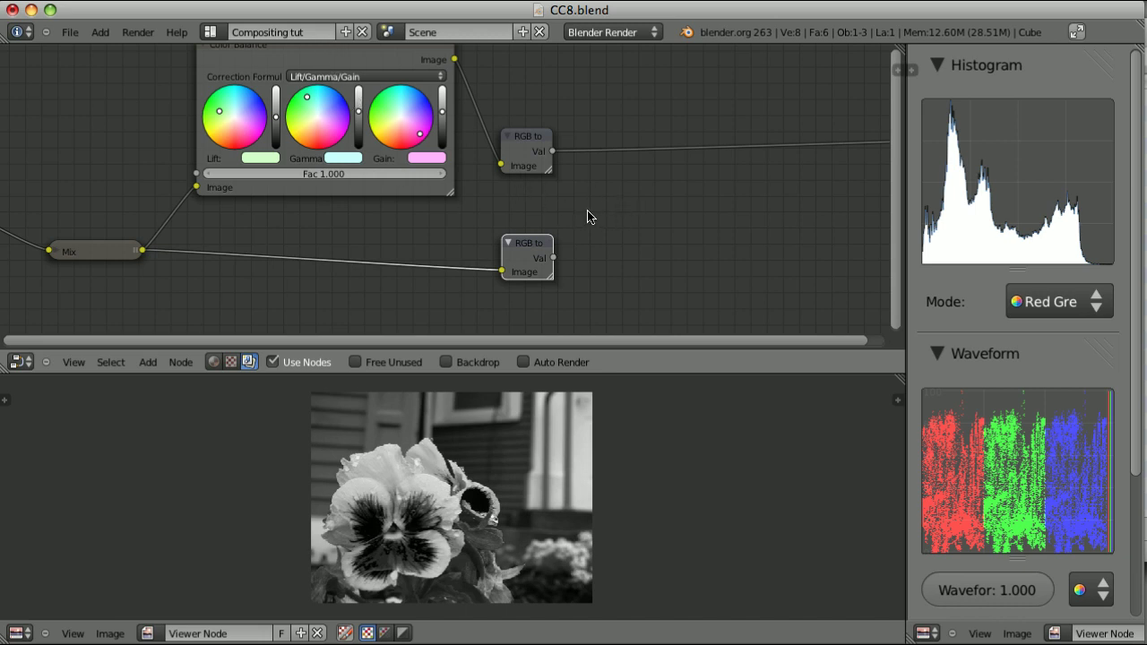
Add a Math node after the two RGB to BW nodes and set its operation to Subtract.
{"action": "key", "text": "shift+a"}
{"action": "mouse_move", "coordinate": [583, 213]}
{"action": "left_click", "coordinate": [645, 281]}
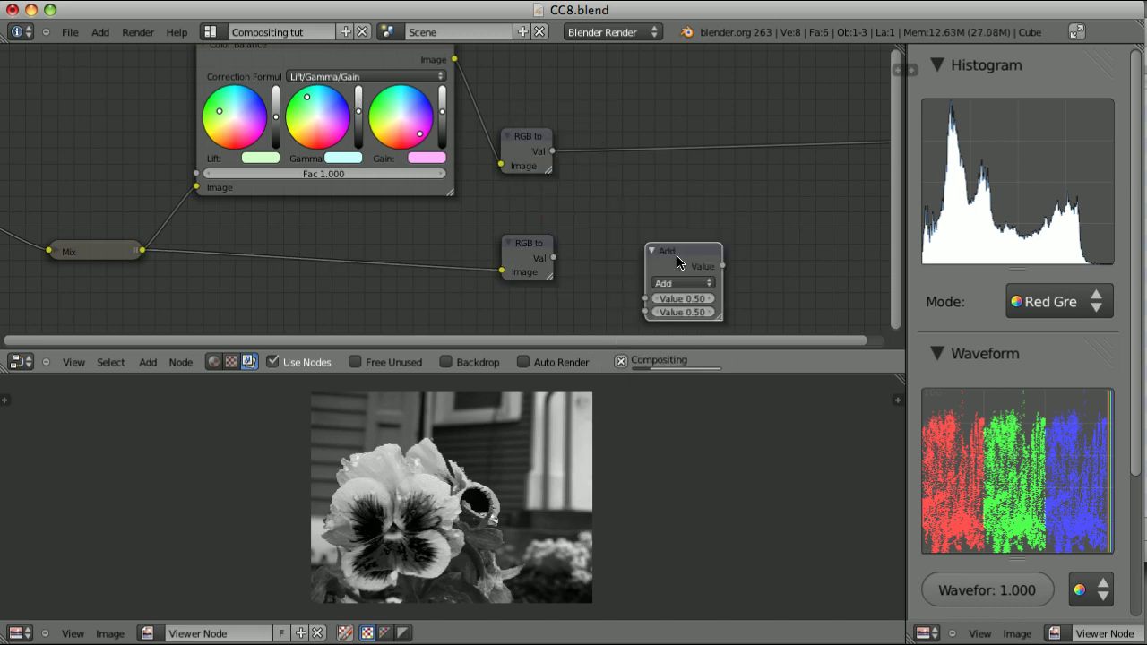
{"action": "left_click", "coordinate": [619, 185]}
{"action": "left_click", "coordinate": [641, 216]}
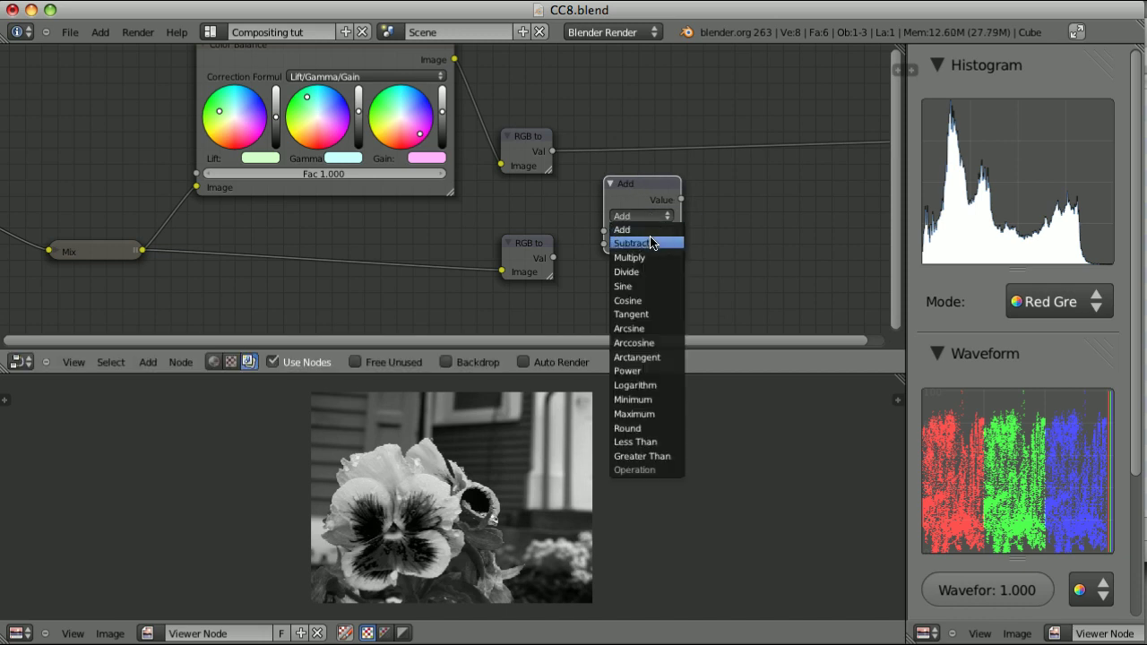
{"action": "left_click", "coordinate": [643, 243]}
Link the lower RGB to BW node to Subtract's first value and the upper one to its second, and view the difference.
{"action": "left_click_drag", "start_coordinate": [552, 151], "coordinate": [604, 232]}
{"action": "scroll", "coordinate": [667, 238], "scroll_direction": "up", "scroll_amount": 2}
{"action": "middle_click_drag", "start_coordinate": [674, 238], "coordinate": [594, 221]}
{"action": "left_click", "coordinate": [583, 154], "text": "ctrl+shift"}
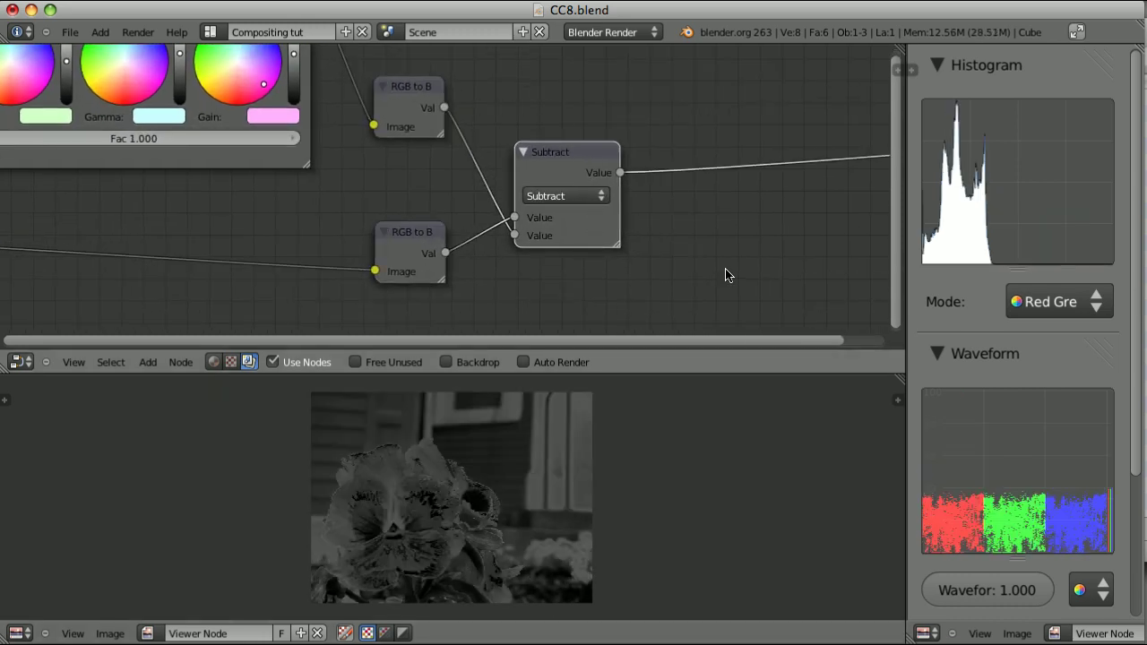
Insert a Combine RGBA node on the Subtract node's output link so that Subtract feeds its R channel.
{"action": "scroll", "coordinate": [679, 240], "scroll_direction": "down", "scroll_amount": 2}
{"action": "middle_click_drag", "start_coordinate": [681, 238], "coordinate": [604, 245]}
{"action": "scroll", "coordinate": [602, 241], "scroll_direction": "up", "scroll_amount": 1}
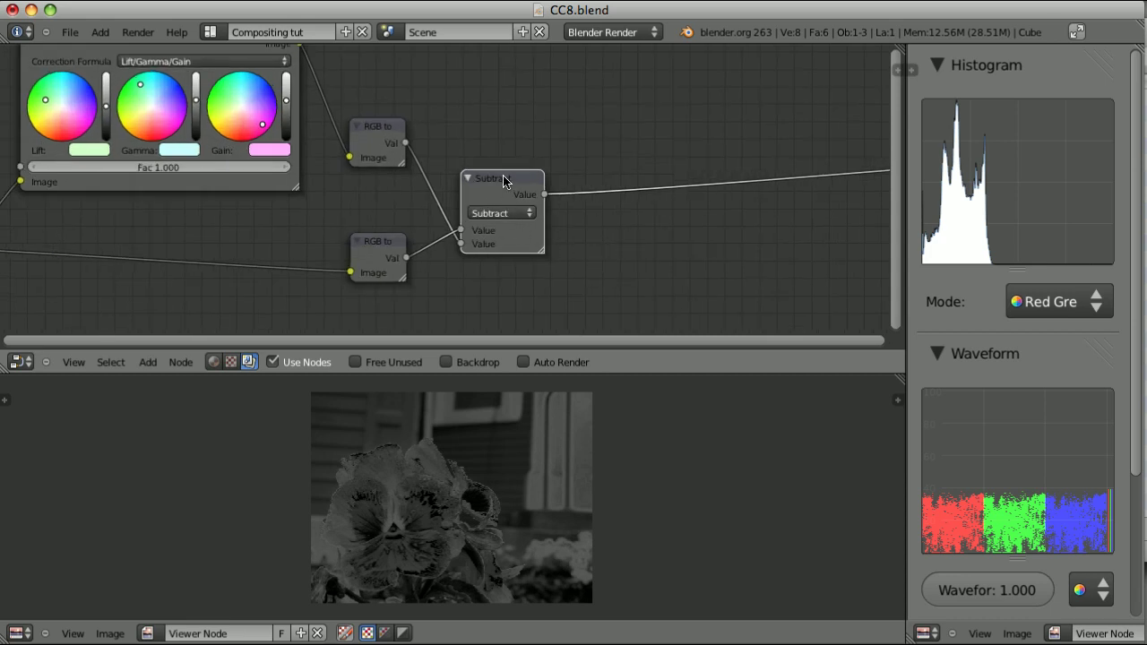
{"action": "mouse_move", "coordinate": [504, 184]}
{"action": "left_mouse_down"}
{"action": "mouse_move", "coordinate": [508, 171]}
{"action": "mouse_move", "coordinate": [504, 182]}
{"action": "left_mouse_up"}
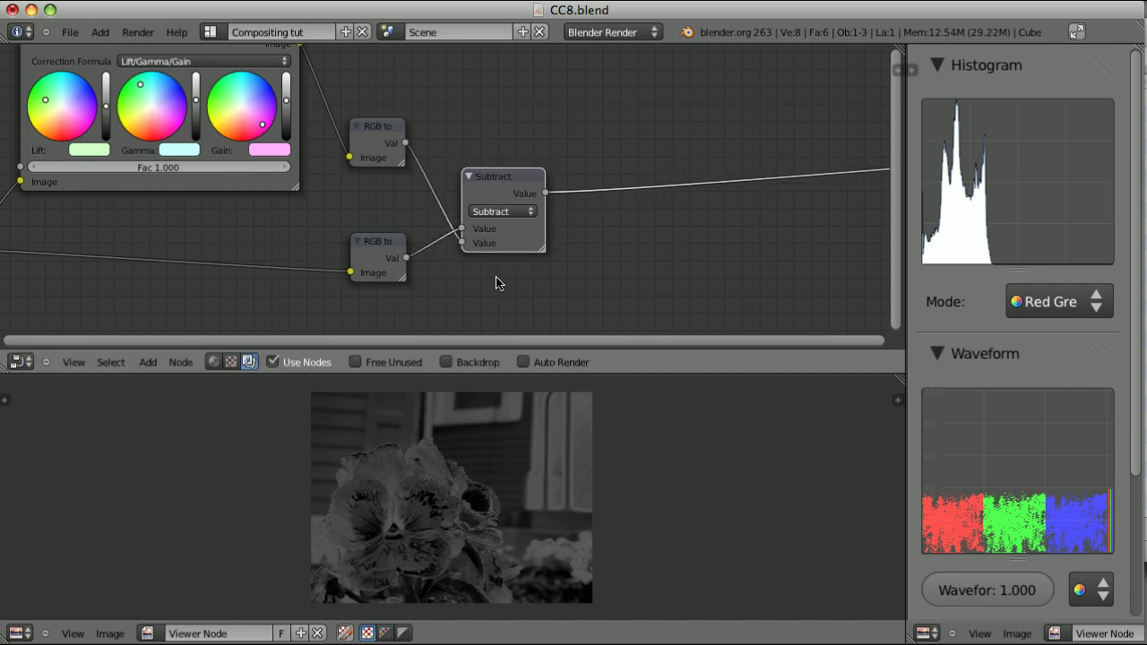
{"action": "key", "text": "shift+a"}
{"action": "mouse_move", "coordinate": [636, 249]}
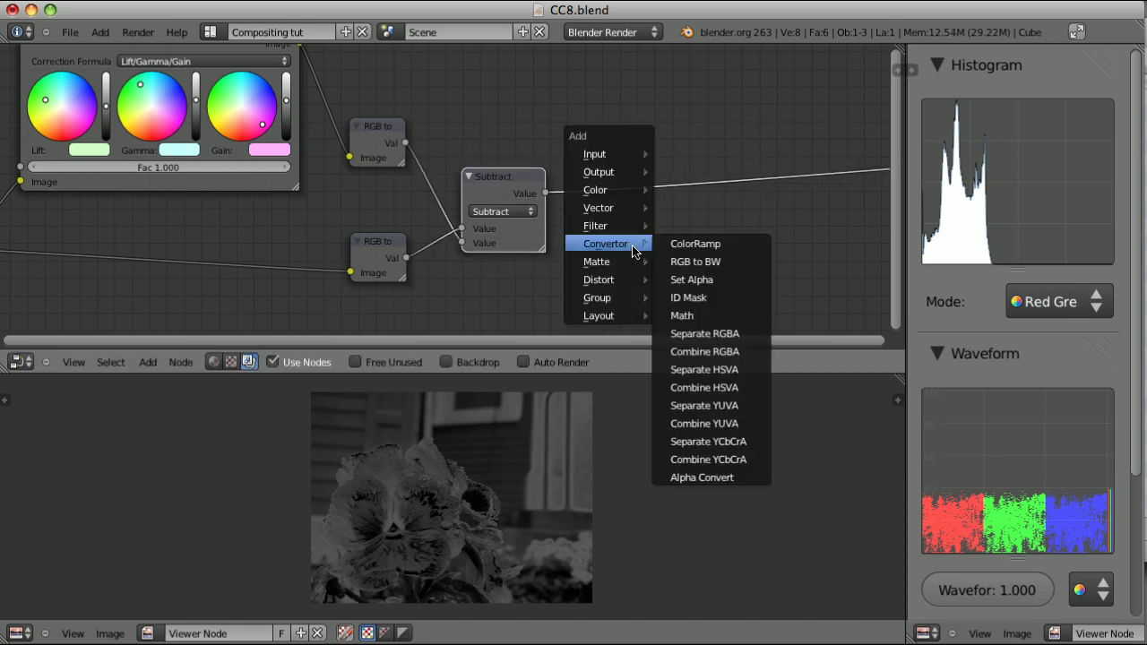
{"action": "left_click", "coordinate": [718, 352]}
{"action": "left_click", "coordinate": [572, 198]}
Link the Subtract node's value to the G and B channels of the Combine RGBA node as well.
{"action": "left_click", "coordinate": [498, 182]}
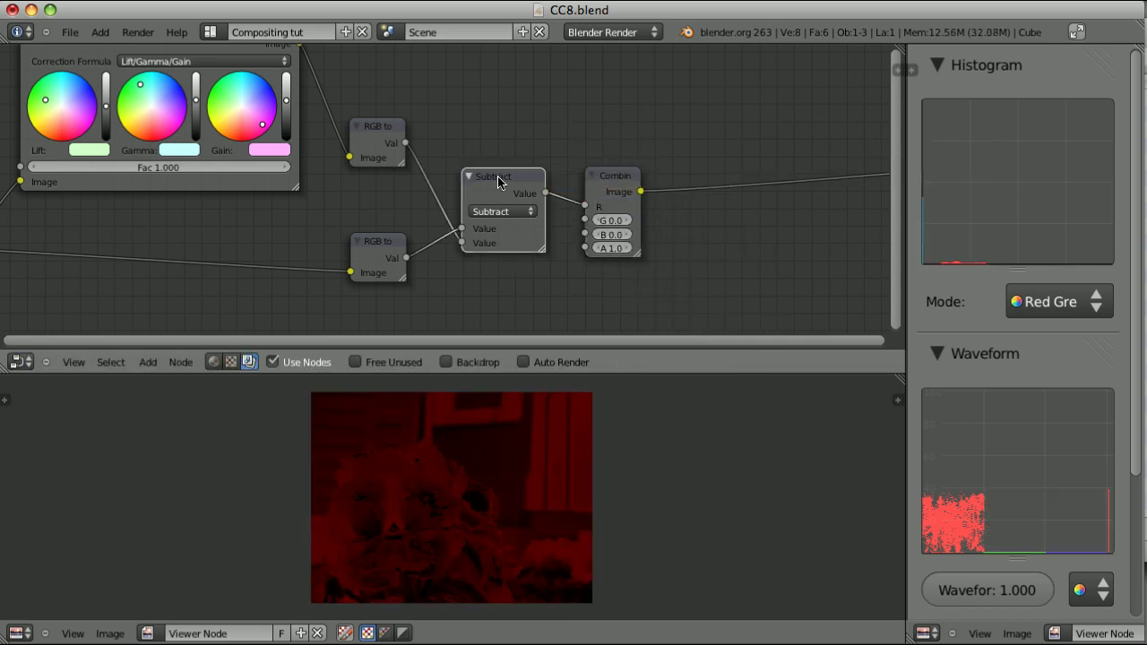
{"action": "left_click", "coordinate": [609, 181]}
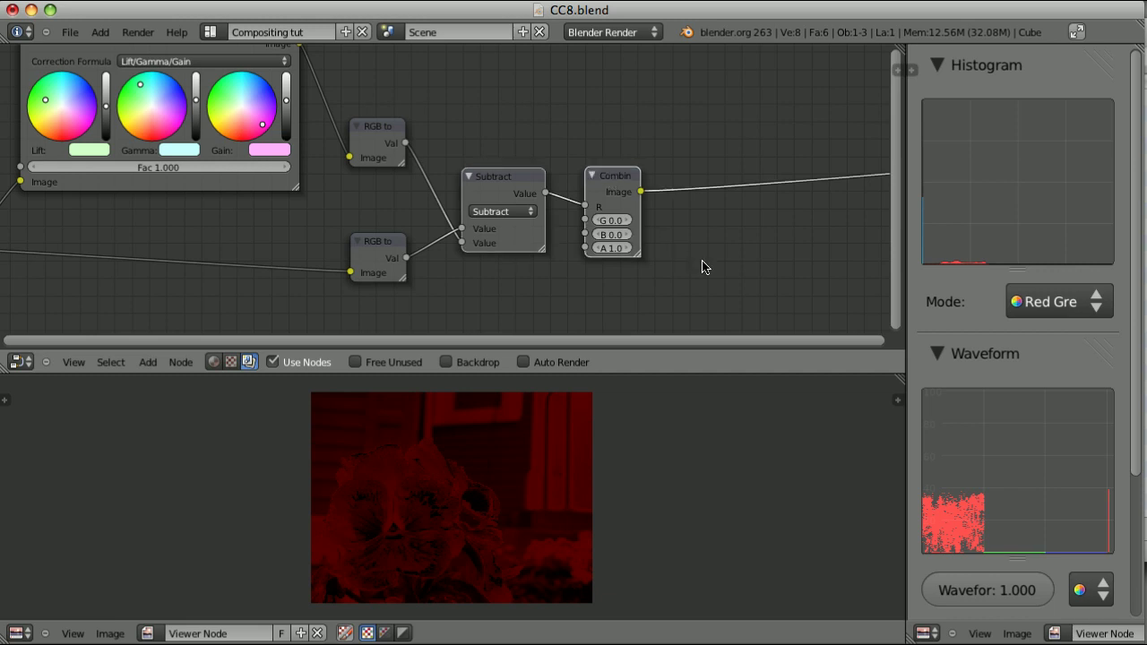
{"action": "key", "text": "f"}
{"action": "key", "text": "f"}
Add a Mix node above and beyond the Combine RGBA node and set its blend type to Add.
{"action": "scroll", "coordinate": [693, 241], "scroll_direction": "down", "scroll_amount": 2}
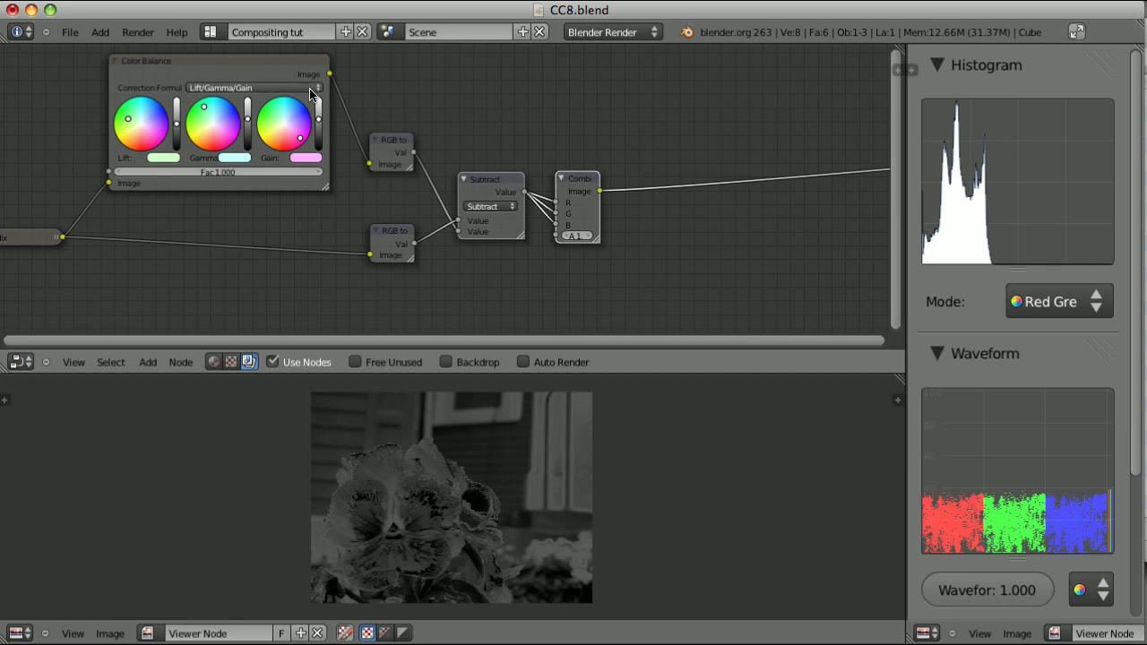
{"action": "left_click", "coordinate": [239, 68]}
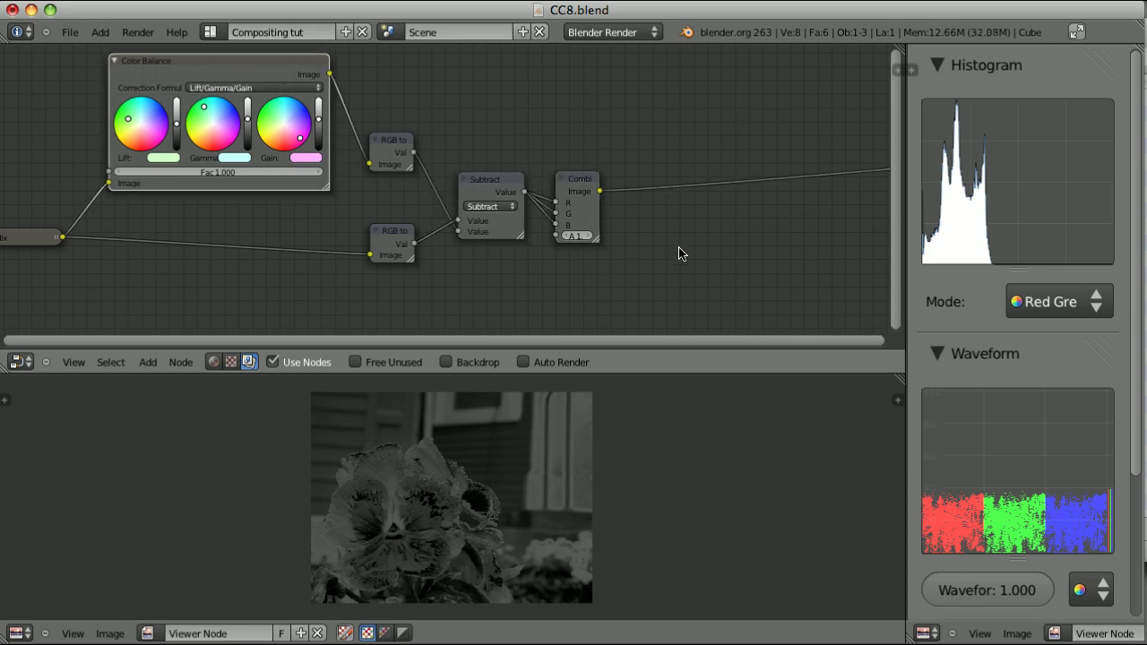
{"action": "key", "text": "shift+a"}
{"action": "mouse_move", "coordinate": [639, 192]}
{"action": "left_click", "coordinate": [716, 210]}
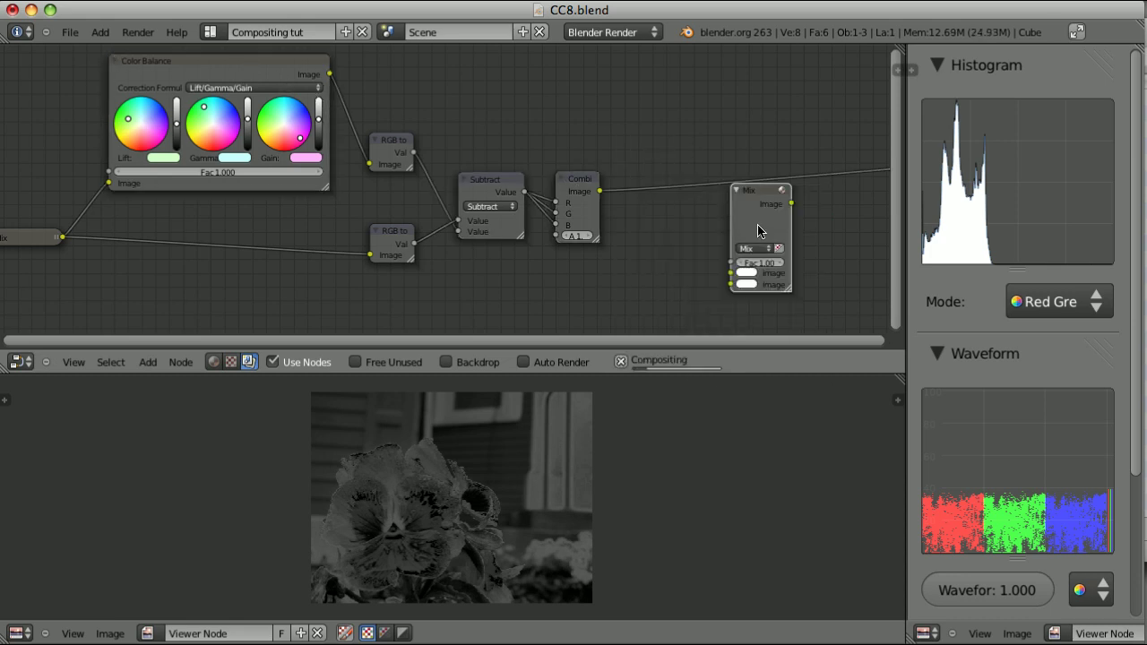
{"action": "key", "text": "g"}
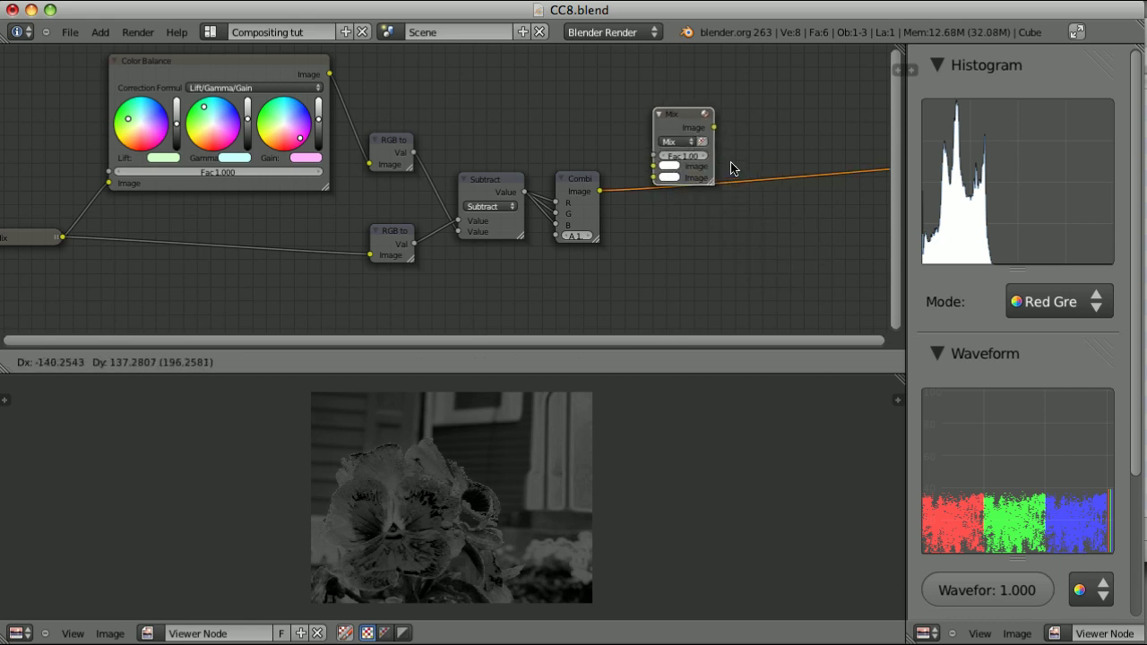
{"action": "left_click", "coordinate": [740, 125]}
{"action": "left_click", "coordinate": [692, 101]}
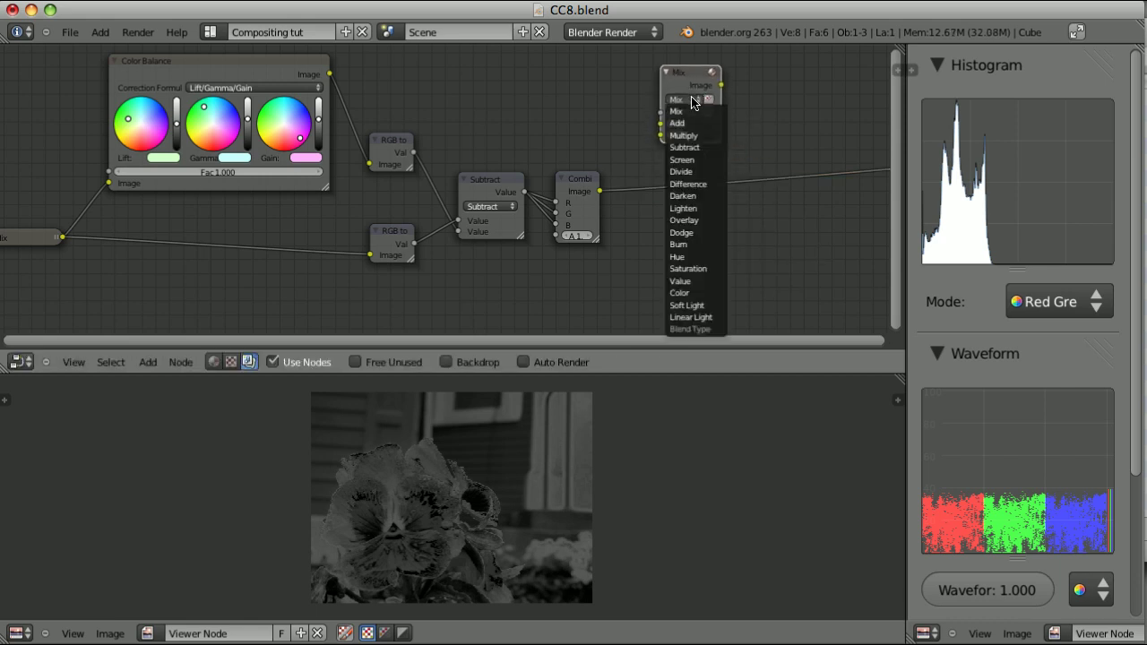
{"action": "left_click", "coordinate": [678, 123]}
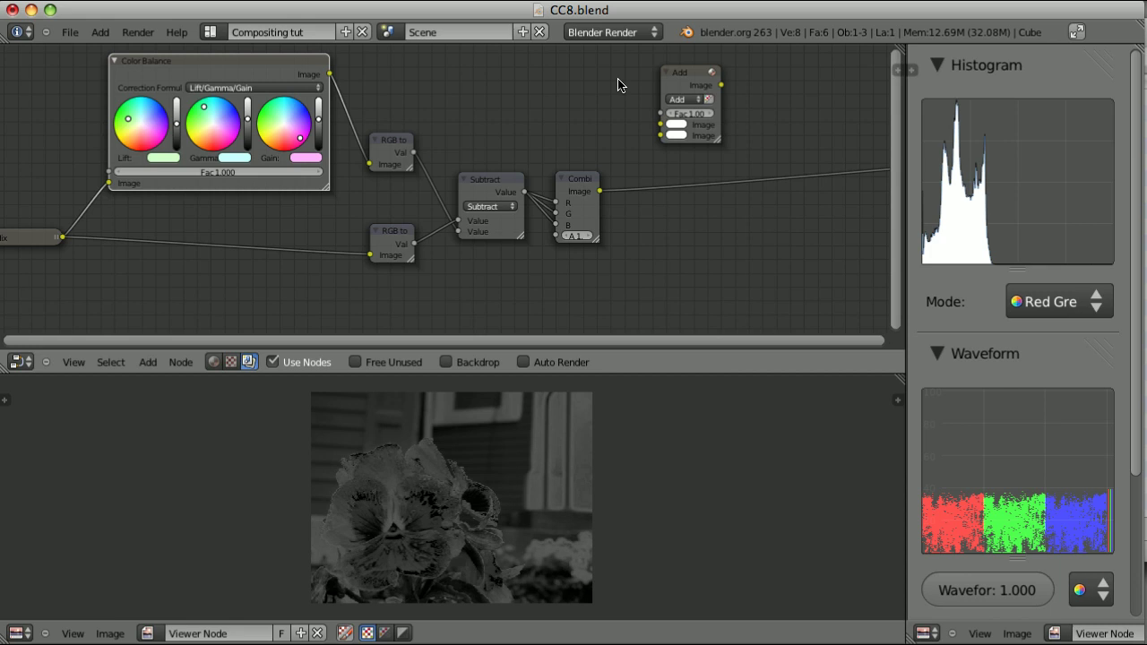
Link Color Balance to the Add node's first image and Combine RGBA to its second, and view the Add output.
{"action": "left_click", "coordinate": [692, 79], "text": "shift"}
{"action": "key", "text": "f"}
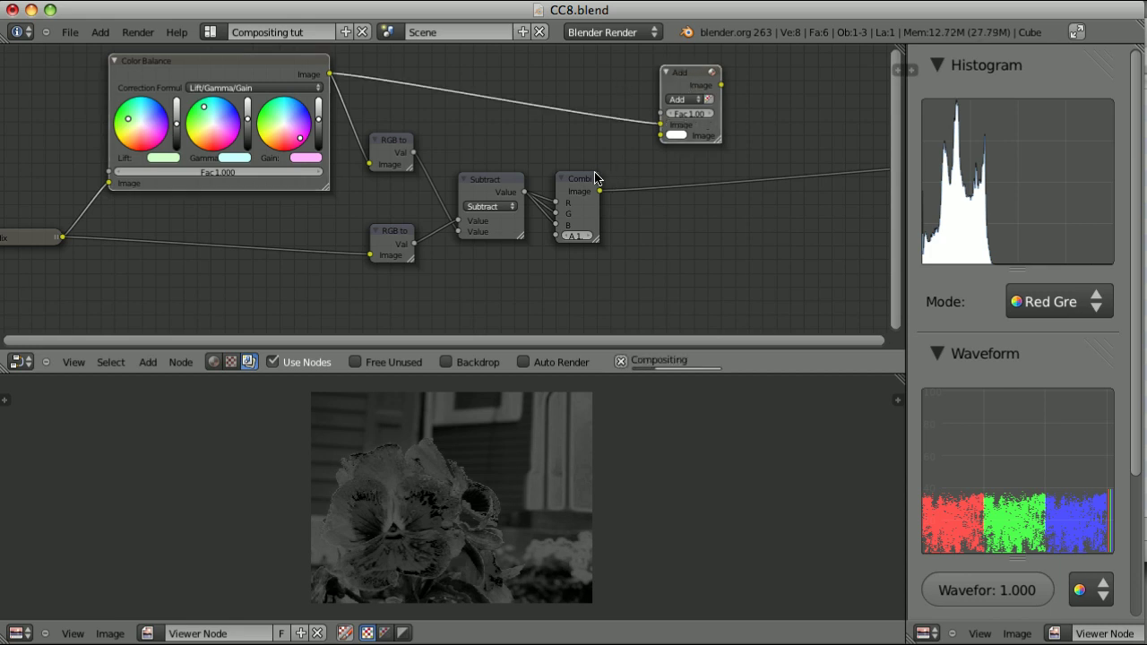
{"action": "left_click", "coordinate": [684, 82]}
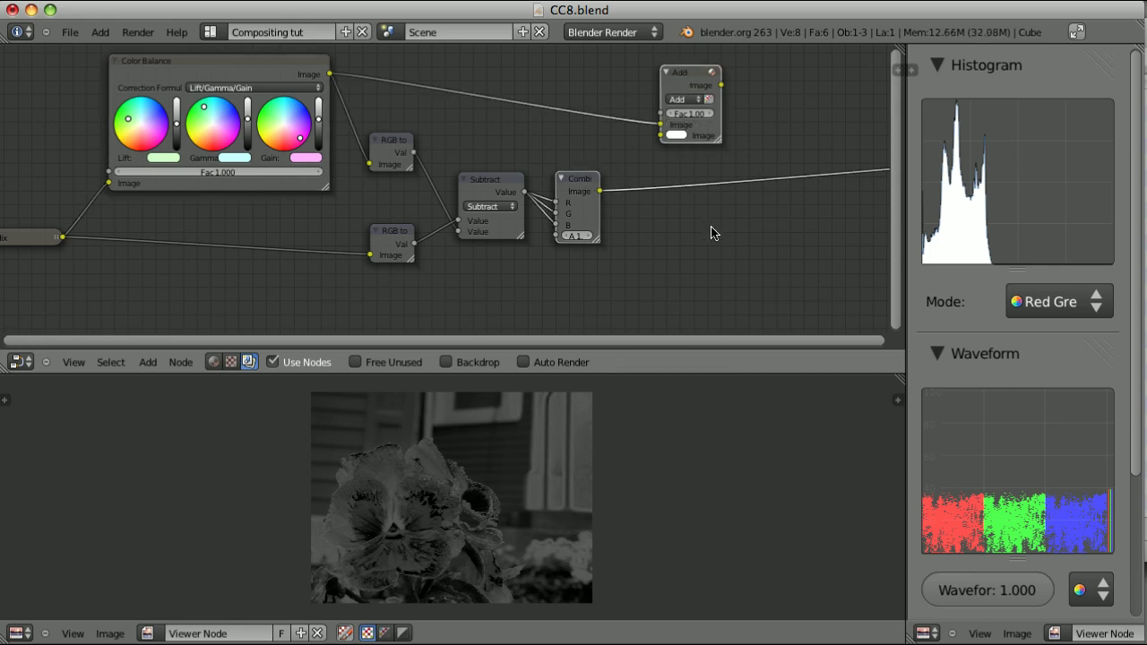
{"action": "key", "text": "f"}
{"action": "left_click", "coordinate": [700, 71], "text": "ctrl+shift"}
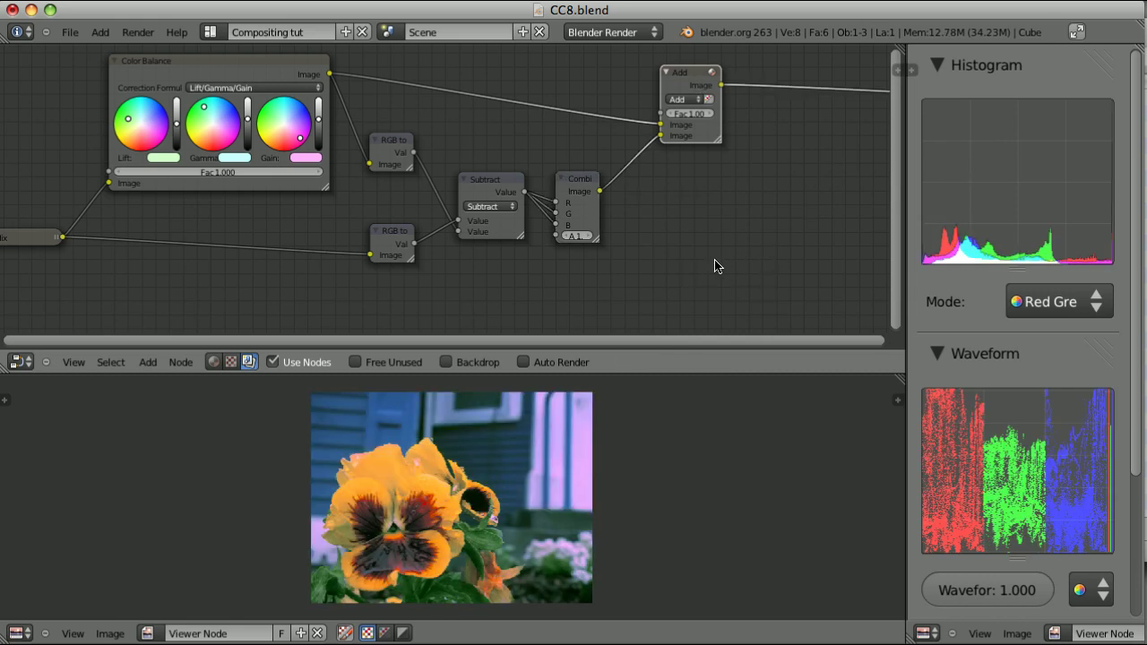
Shift the Color Balance gain toward pale blue, the gamma toward pale pink and the lift toward red.
{"action": "left_click", "coordinate": [269, 120]}
{"action": "left_click", "coordinate": [297, 121]}
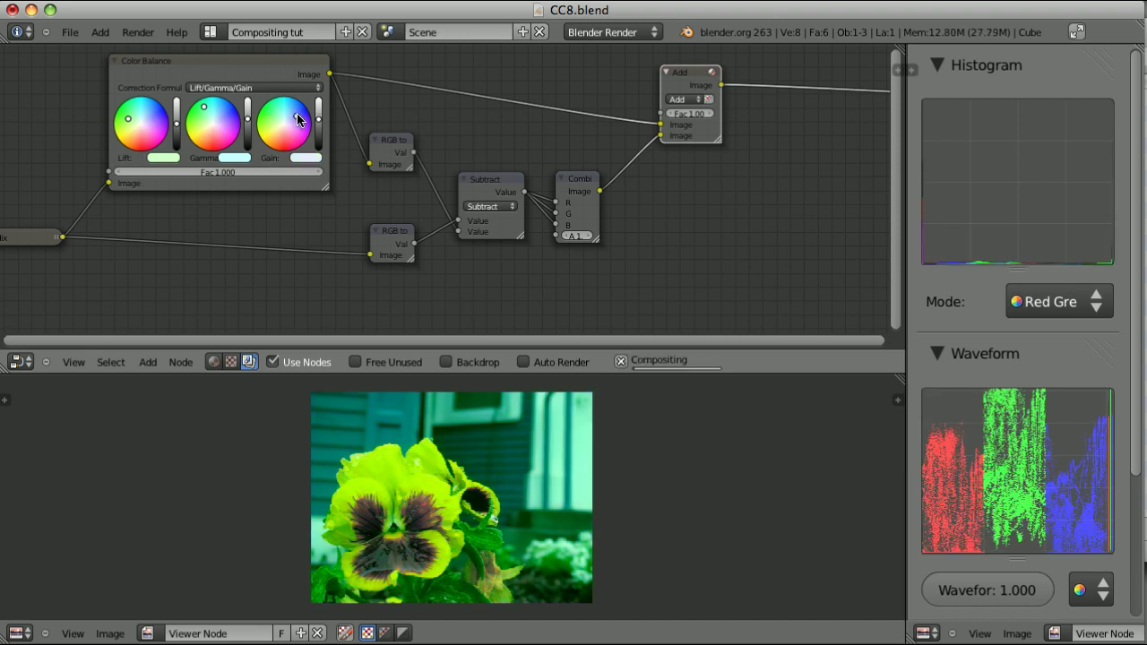
{"action": "left_click", "coordinate": [215, 141]}
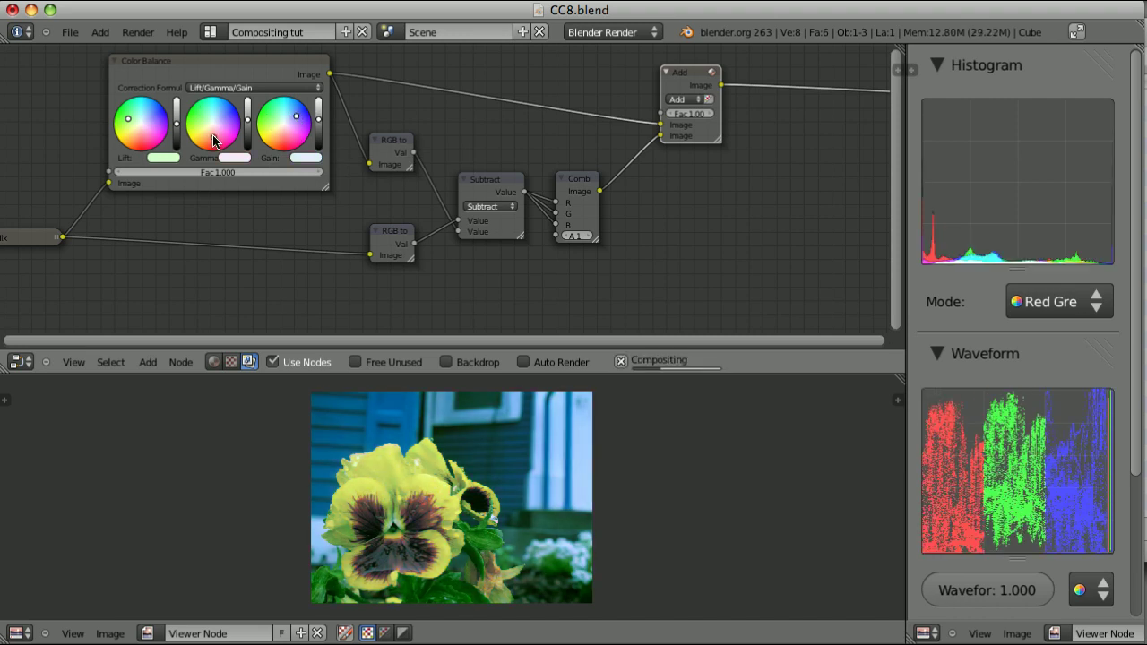
{"action": "left_click", "coordinate": [144, 143]}
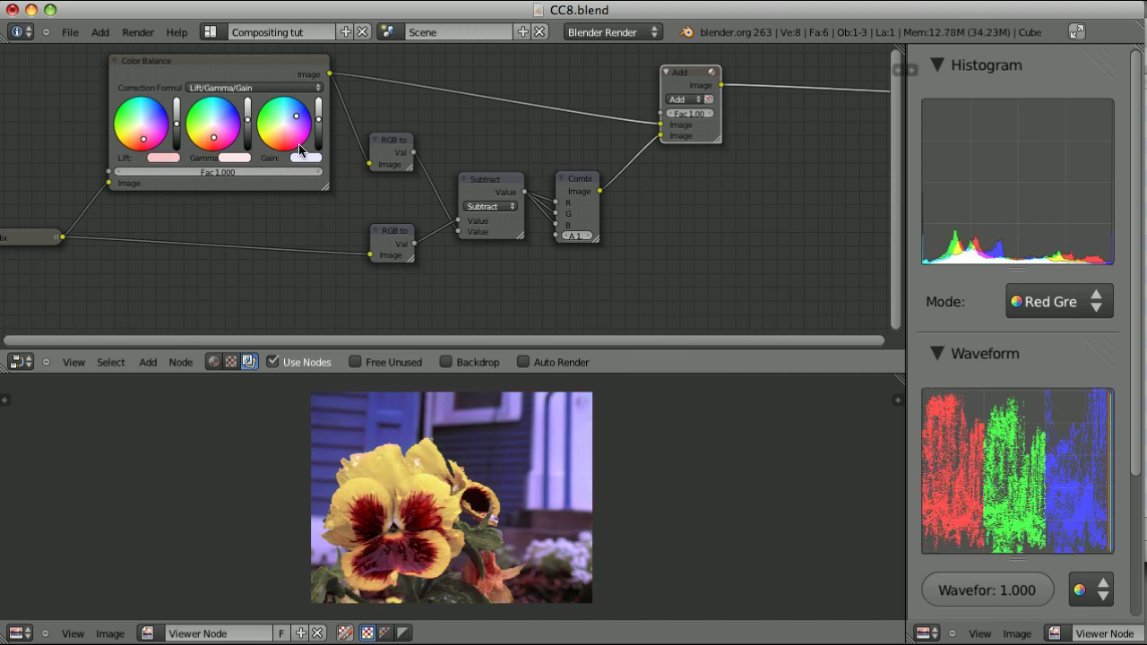
View the lower RGB to BW node's output and compare it with the Add node's output.
{"action": "middle_click_drag", "start_coordinate": [363, 304], "coordinate": [471, 254], "text": "ctrl"}
{"action": "scroll", "coordinate": [349, 208], "scroll_direction": "up", "scroll_amount": 2}
{"action": "left_click", "coordinate": [340, 208], "text": "ctrl+shift"}
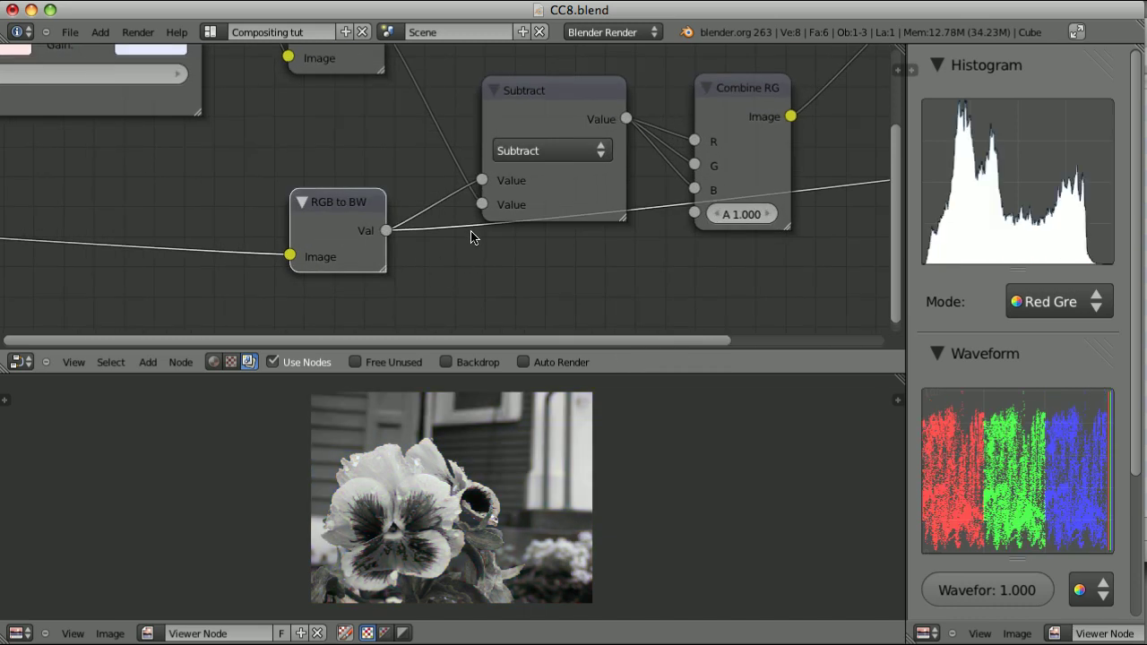
{"action": "scroll", "coordinate": [560, 266], "scroll_direction": "down", "scroll_amount": 3}
{"action": "left_click", "coordinate": [649, 59], "text": "ctrl+shift"}
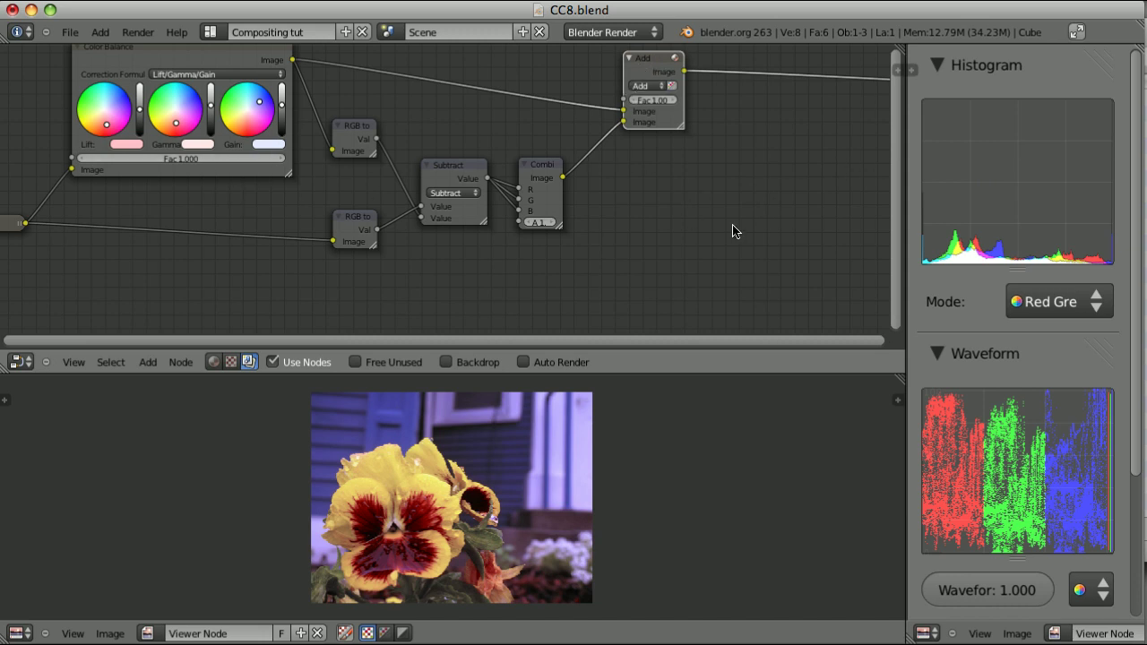
Insert an RGB to BW node on the Add node's output and compare its luminance with the lower RGB to BW node's.
{"action": "key", "text": "shift+a"}
{"action": "mouse_move", "coordinate": [710, 277]}
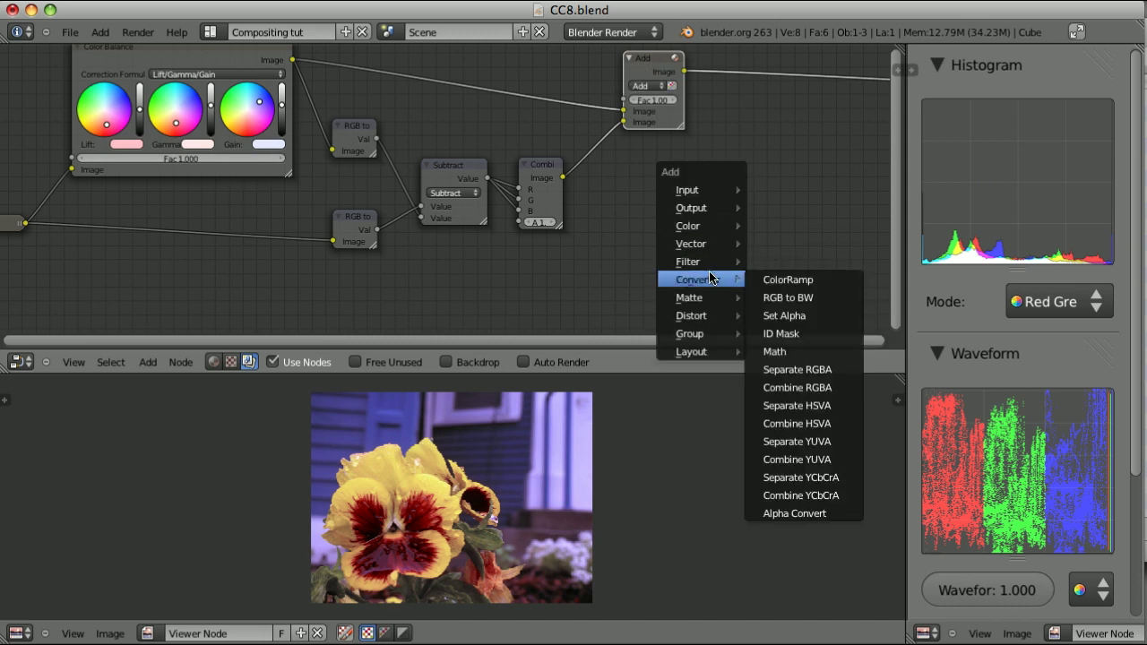
{"action": "left_click", "coordinate": [782, 297]}
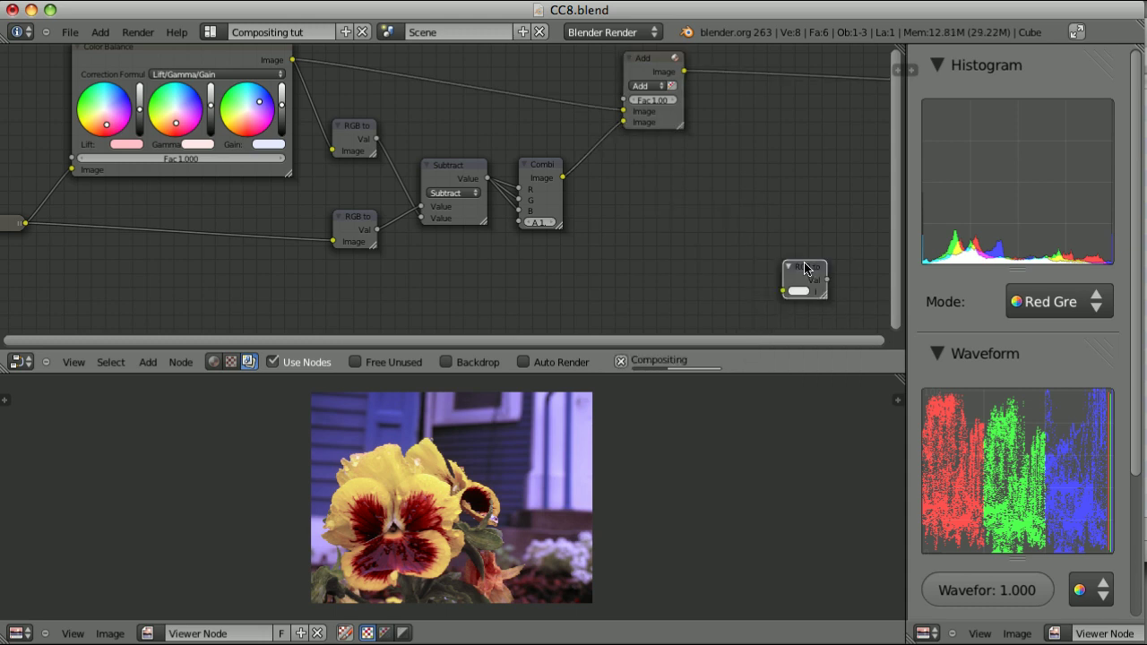
{"action": "left_click", "coordinate": [741, 68]}
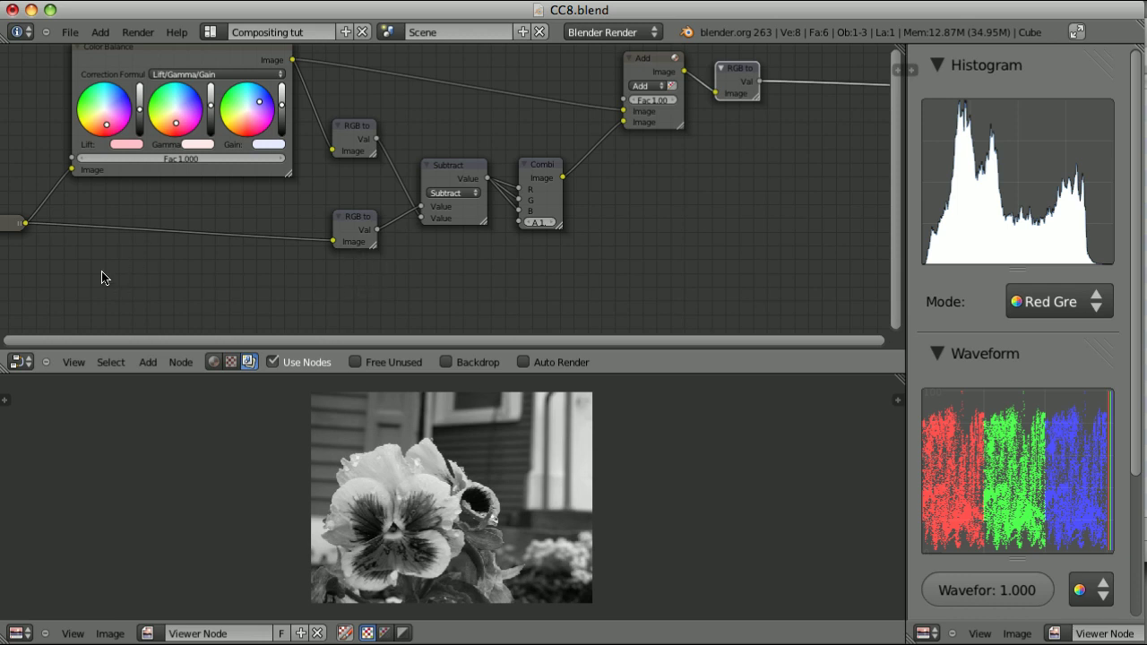
{"action": "left_click", "coordinate": [362, 223]}
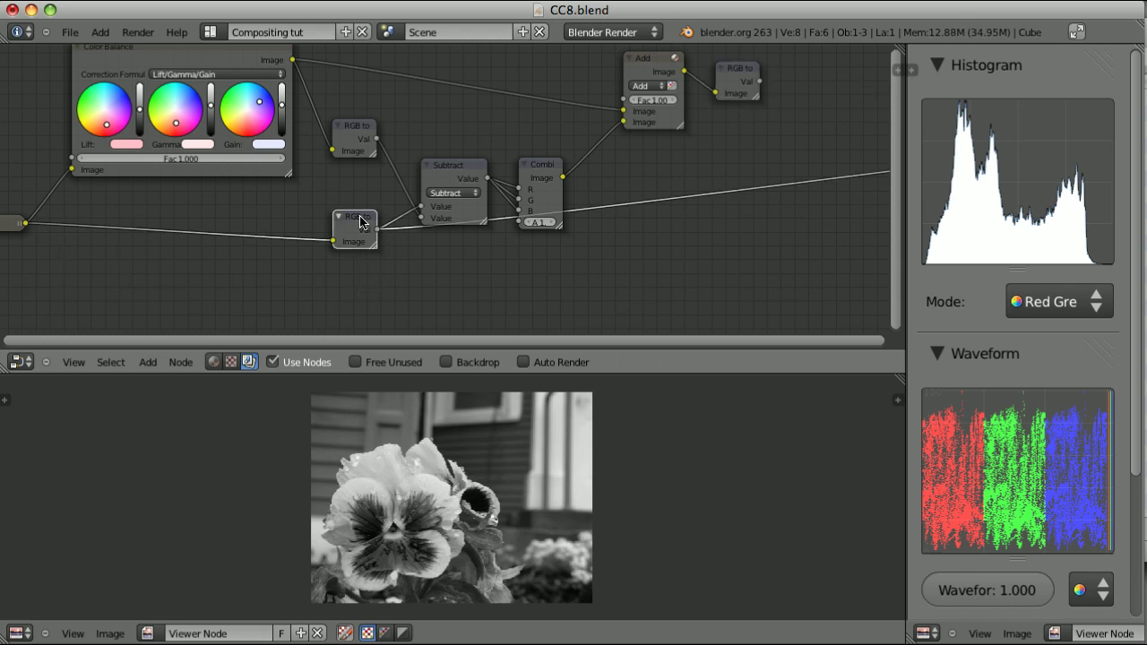
{"action": "left_click", "coordinate": [735, 72]}
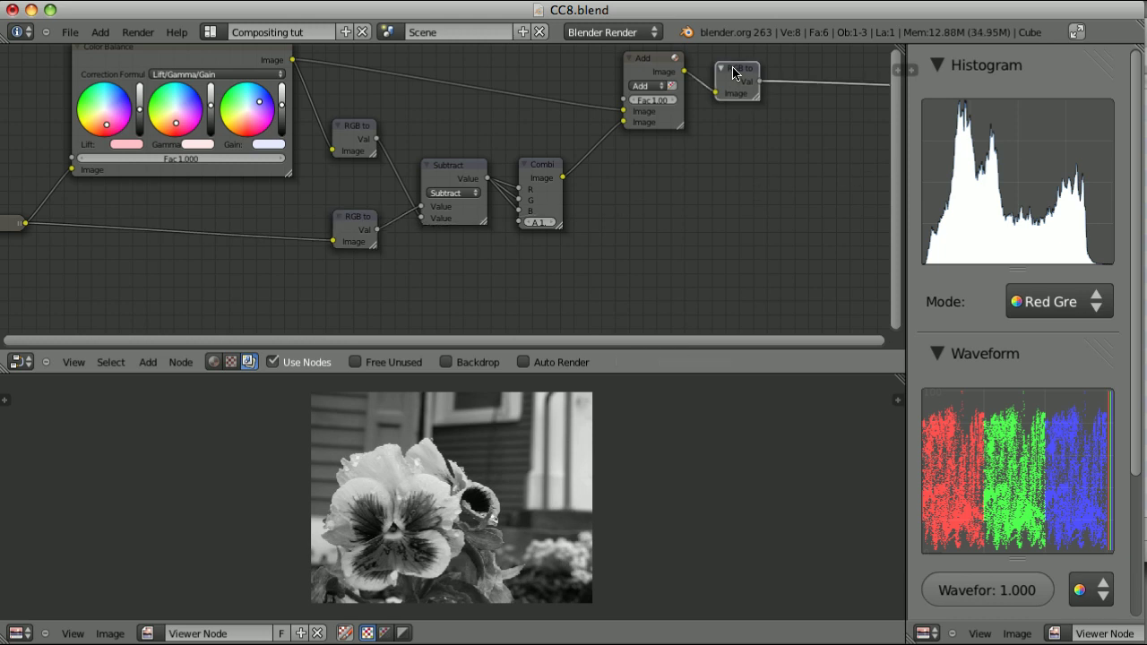
Add a Mix node beside the RGB to BW node that follows Add, and set its blend type to Difference.
{"action": "left_click", "coordinate": [346, 220], "text": "ctrl+shift"}
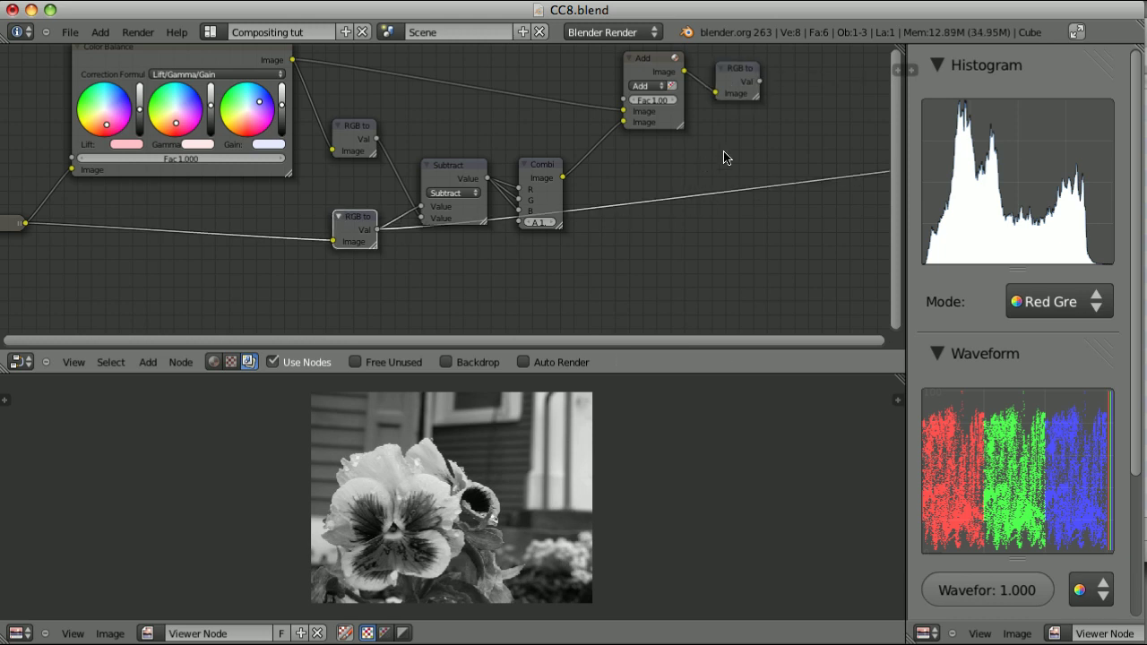
{"action": "key", "text": "shift+a"}
{"action": "mouse_move", "coordinate": [697, 106]}
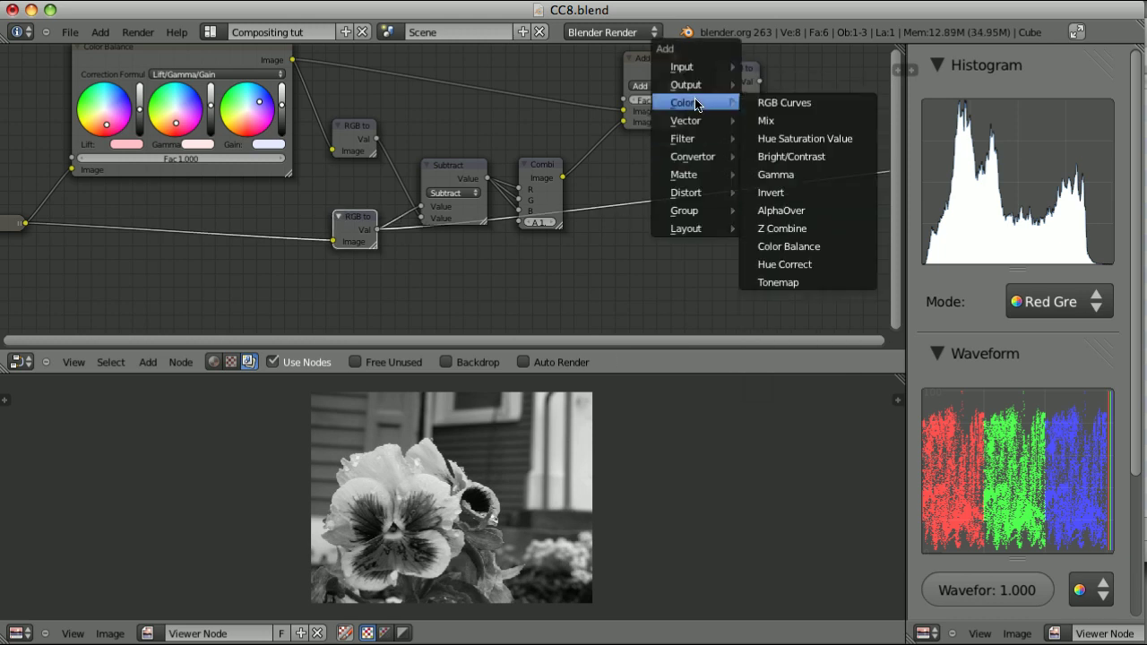
{"action": "left_click", "coordinate": [788, 117]}
{"action": "left_click", "coordinate": [813, 149]}
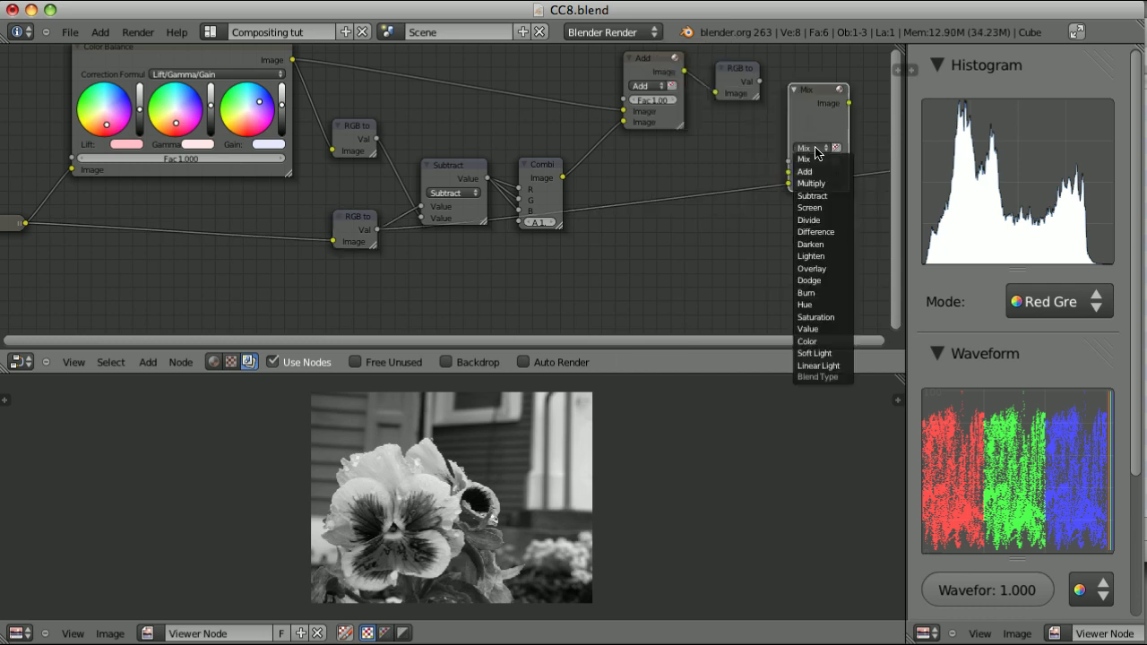
{"action": "left_click", "coordinate": [815, 232]}
Link the Add-side RGB to BW and the lower RGB to BW into the Difference node's two image inputs and view its output.
{"action": "left_click_drag", "start_coordinate": [758, 82], "coordinate": [787, 153]}
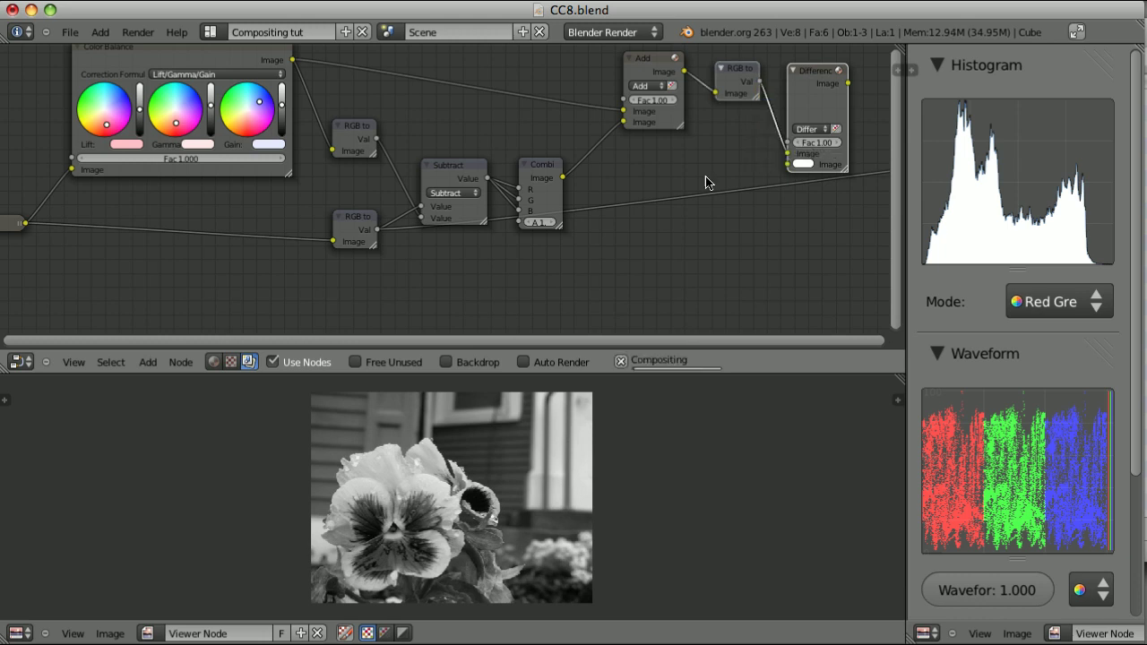
{"action": "left_click_drag", "start_coordinate": [378, 234], "coordinate": [786, 164]}
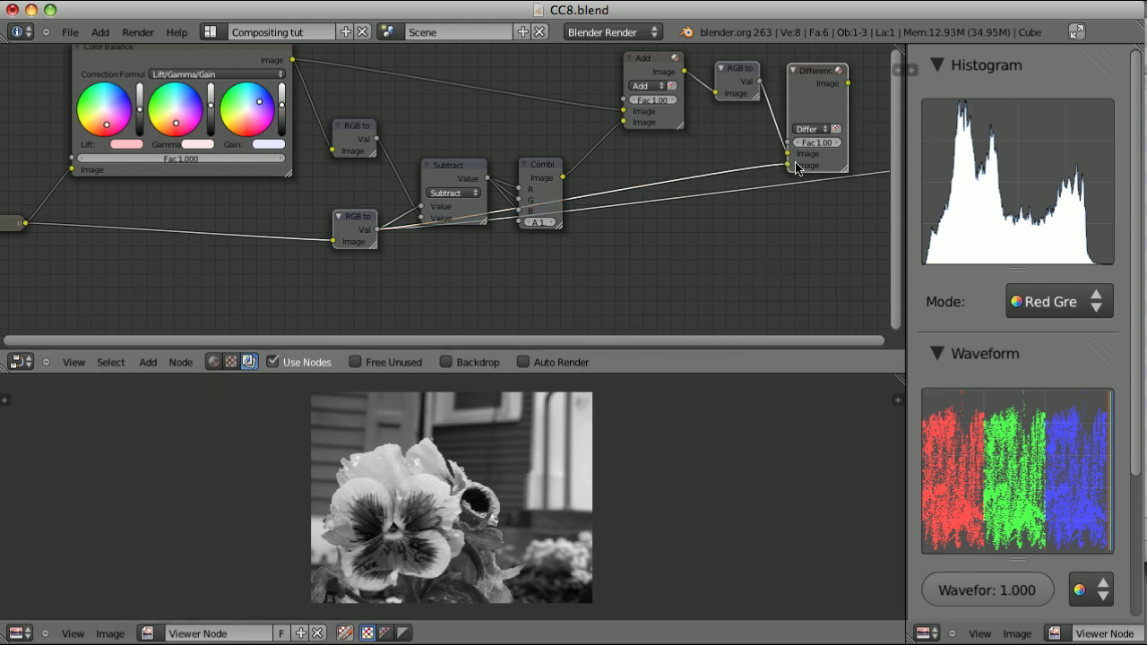
{"action": "left_click", "coordinate": [819, 83], "text": "ctrl+shift"}
{"action": "left_click_drag", "start_coordinate": [437, 519], "coordinate": [494, 491]}
Delete the Difference node and the RGB to BW node following Add, and view the Add node's output.
{"action": "left_click", "coordinate": [728, 71], "text": "shift"}
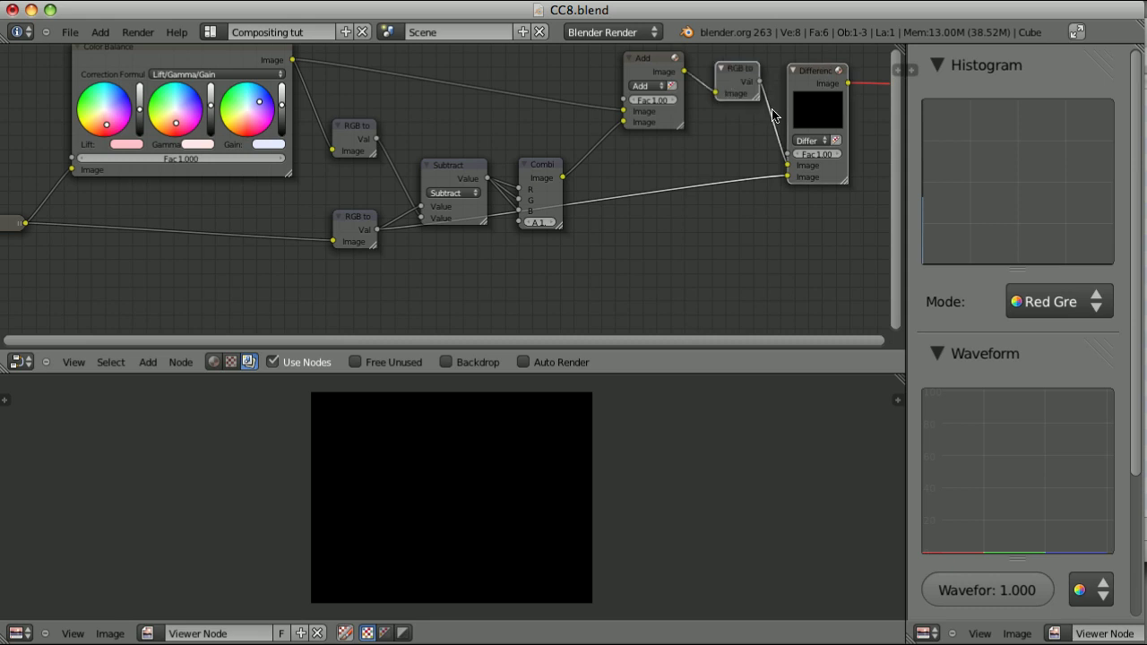
{"action": "key", "text": "x"}
{"action": "left_click", "coordinate": [653, 73], "text": "ctrl+shift"}
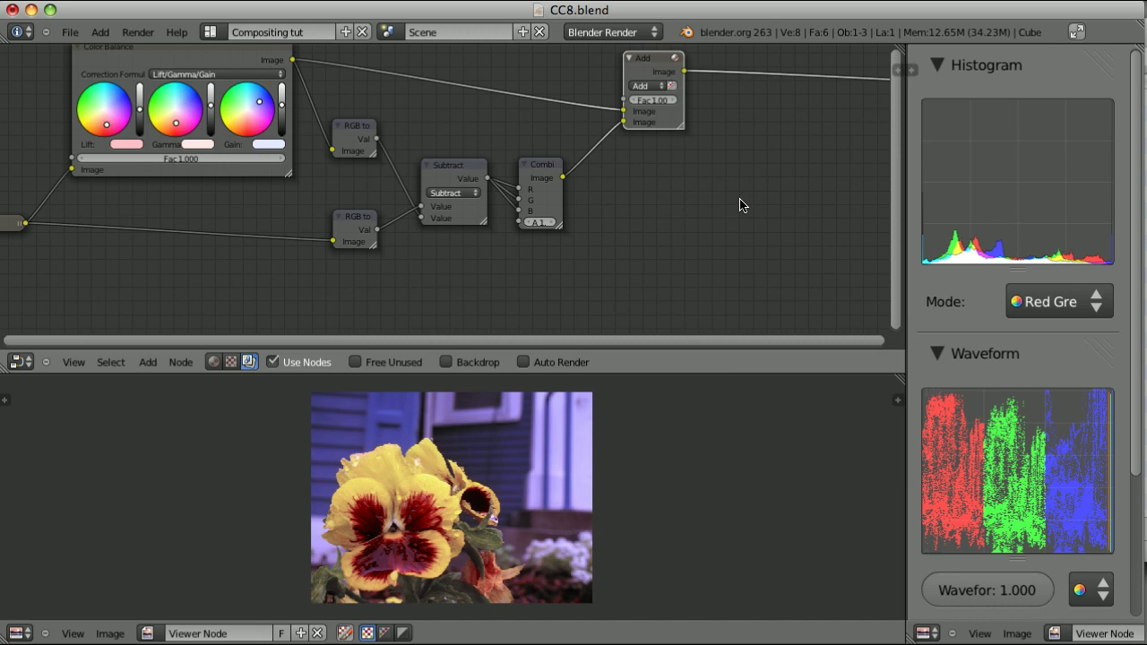
View the output of the lower RGB to BW node that feeds the Subtract node.
{"action": "scroll", "coordinate": [517, 266], "scroll_direction": "left", "scroll_amount": 2}
{"action": "scroll", "coordinate": [502, 276], "scroll_direction": "up", "scroll_amount": 1}
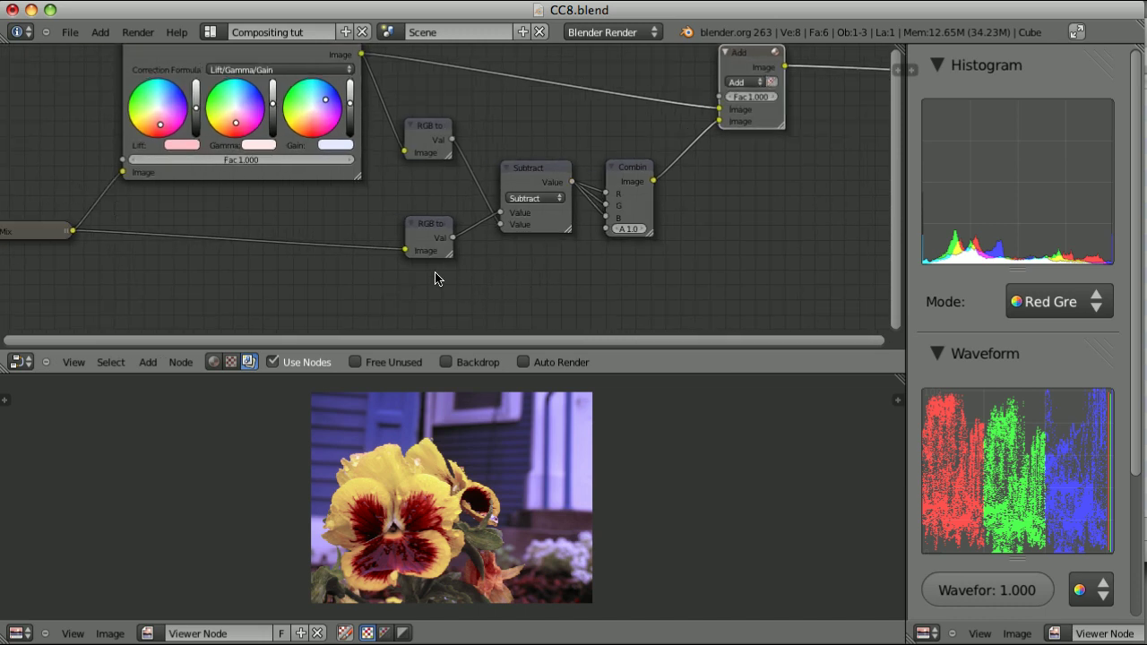
{"action": "left_click", "coordinate": [434, 229], "text": "ctrl+shift"}
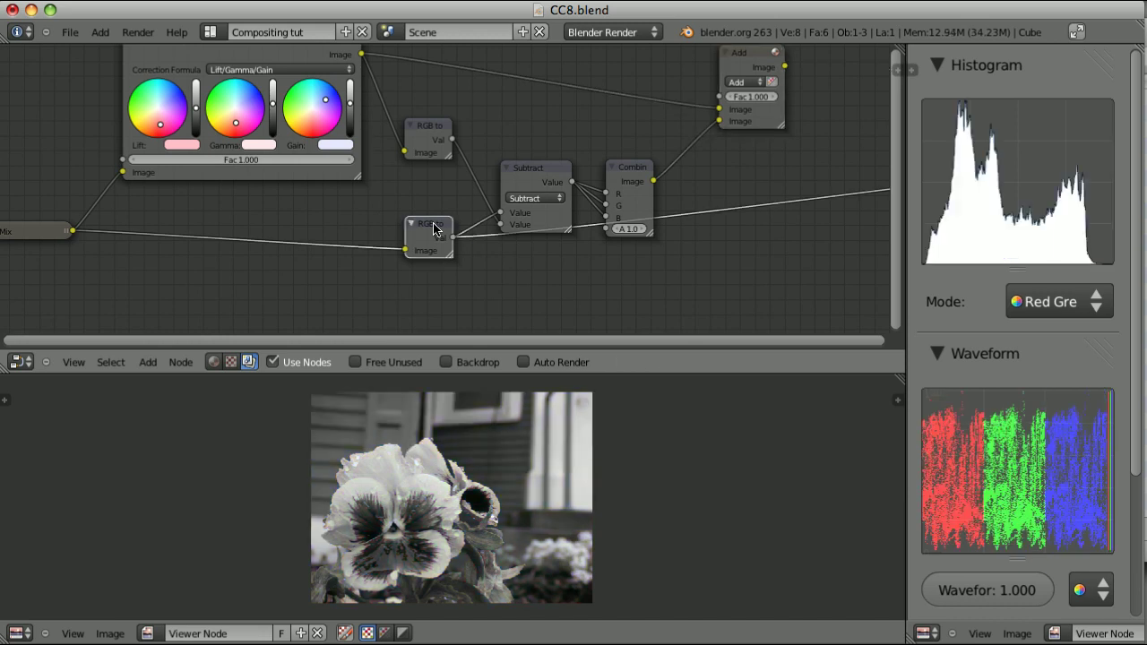
With the Add node's output in view, shift the Color Balance gain toward pale magenta, the gamma toward pale blue and the lift toward pale green.
{"action": "left_click", "coordinate": [774, 124], "text": "ctrl+shift"}
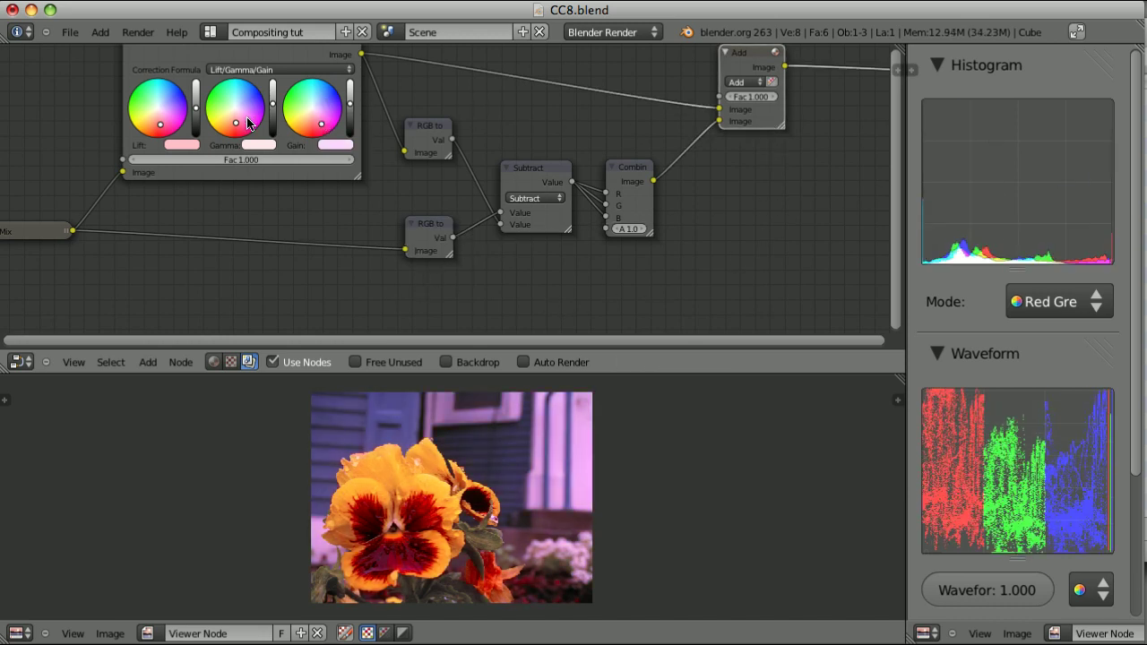
{"action": "left_click_drag", "start_coordinate": [237, 121], "coordinate": [224, 97]}
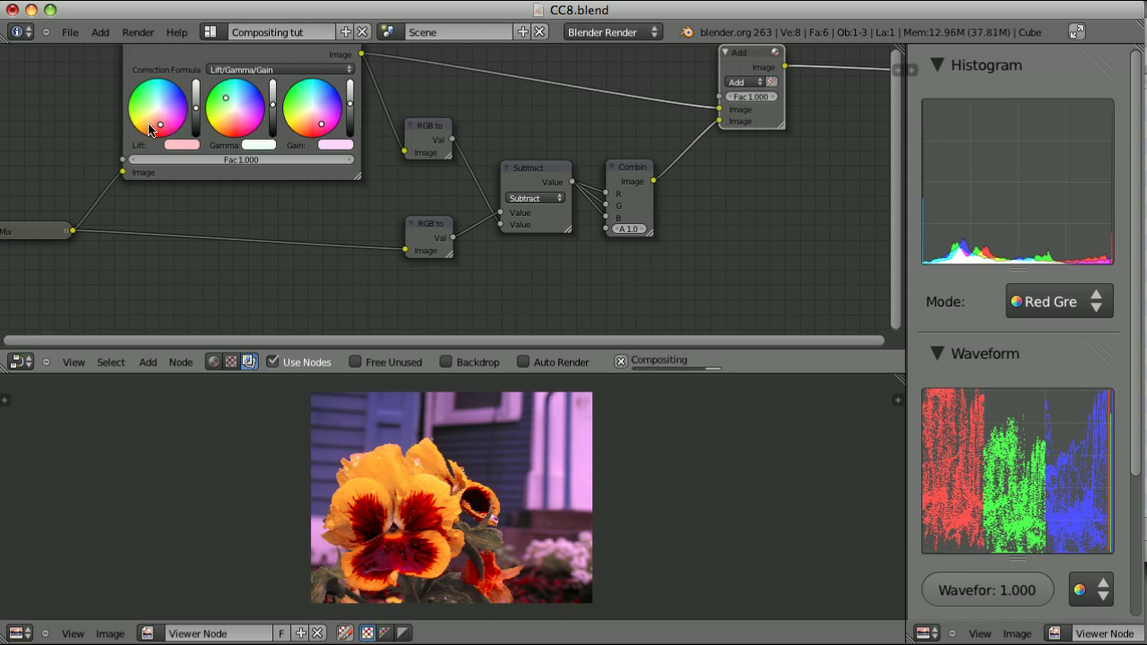
{"action": "left_click", "coordinate": [153, 103]}
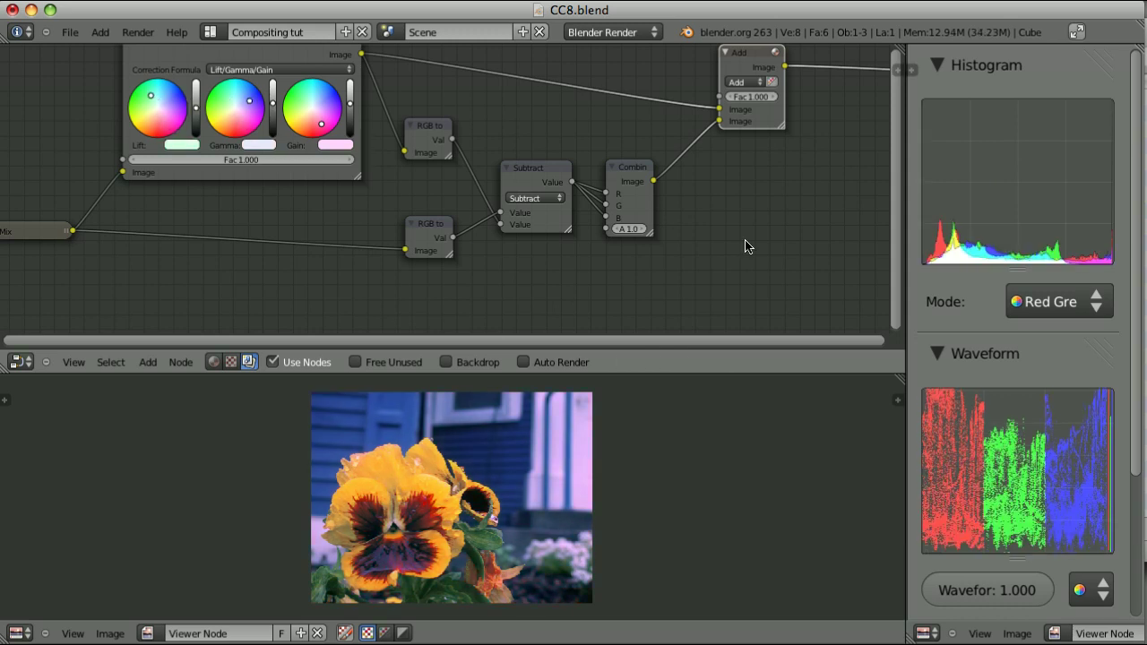
View the original image from the collapsed Mix node and compare it with the Add node's output.
{"action": "scroll", "coordinate": [744, 246], "scroll_direction": "down", "scroll_amount": 4}
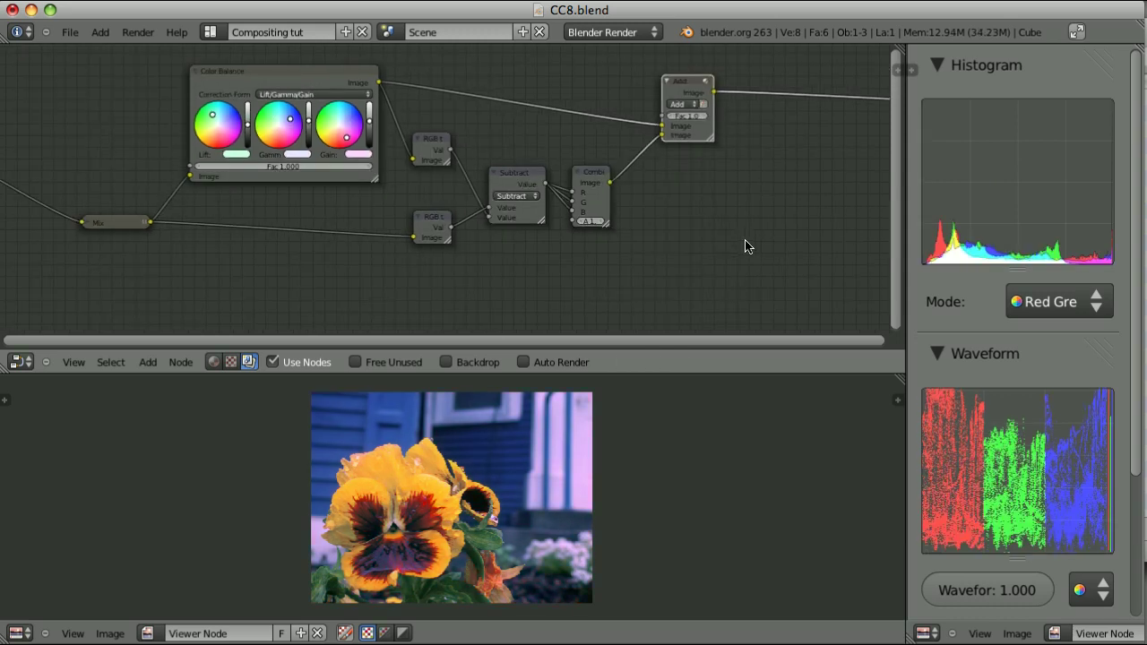
{"action": "left_click", "coordinate": [164, 222], "text": "ctrl+shift"}
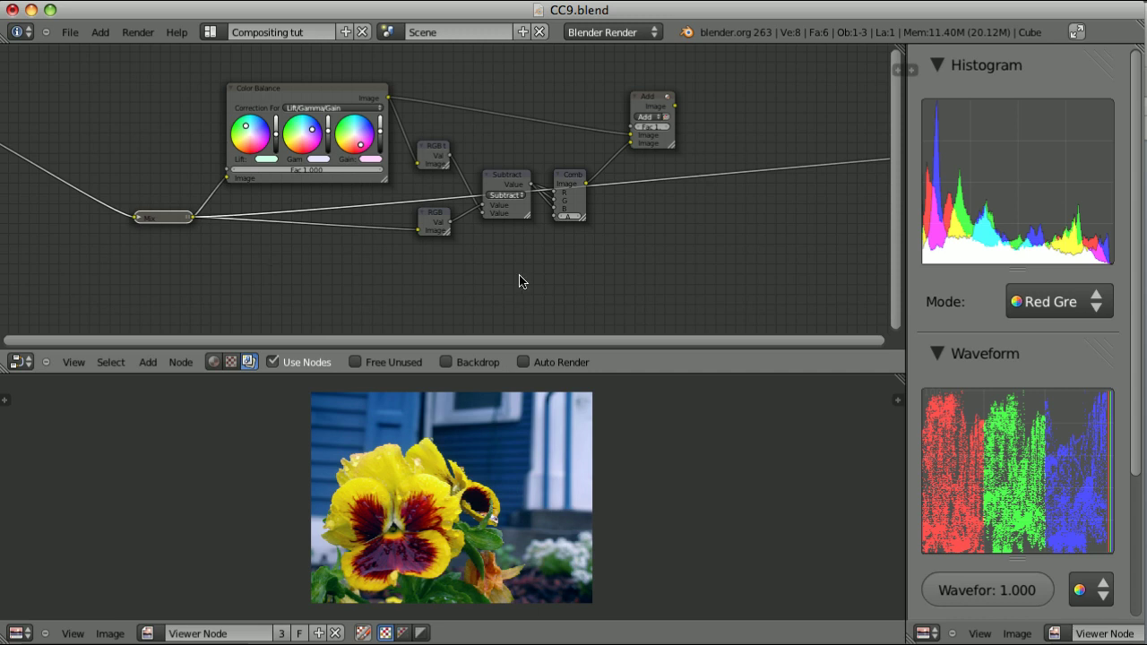
{"action": "left_click", "coordinate": [652, 106], "text": "ctrl+shift"}
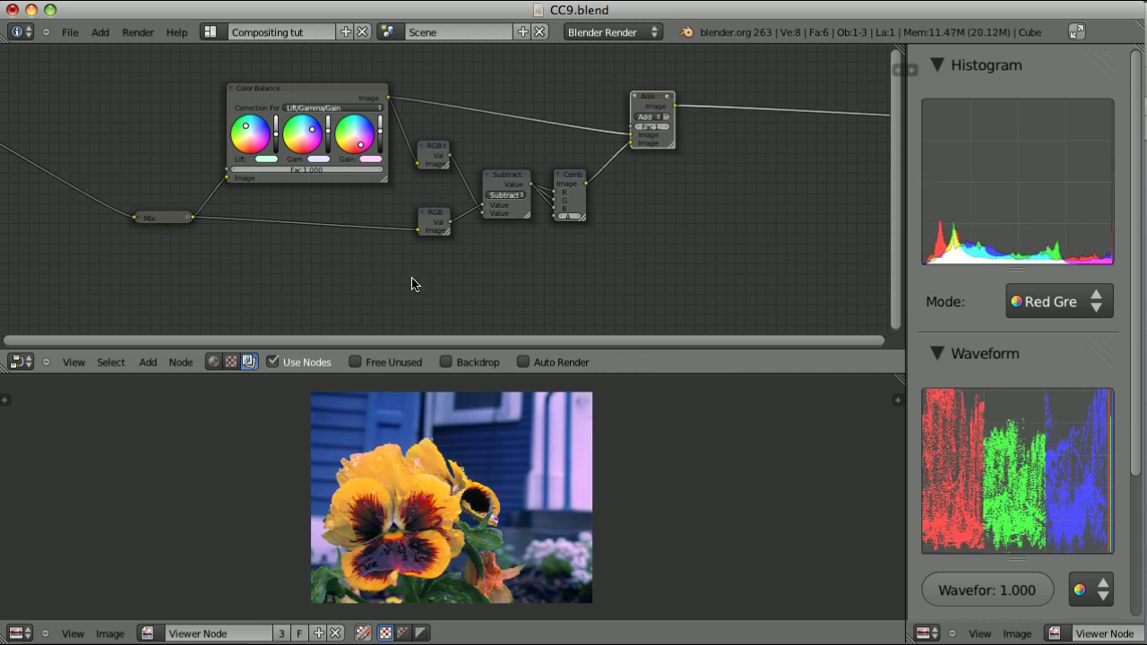